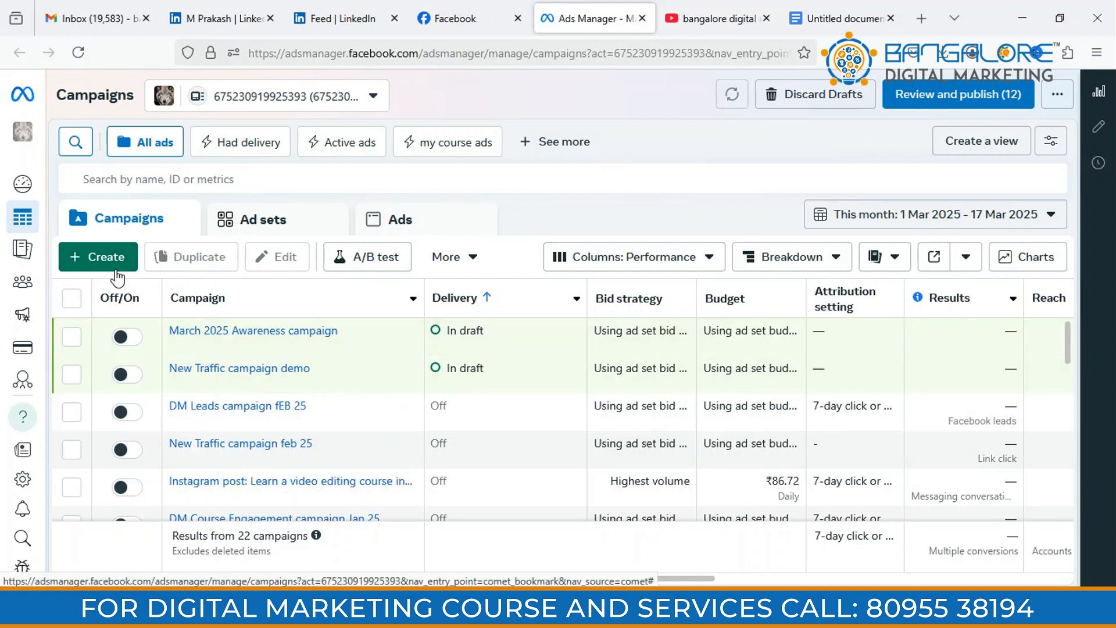
Create a new manual traffic campaign with the Auction buying type and the Traffic objective
left_click(79, 264)
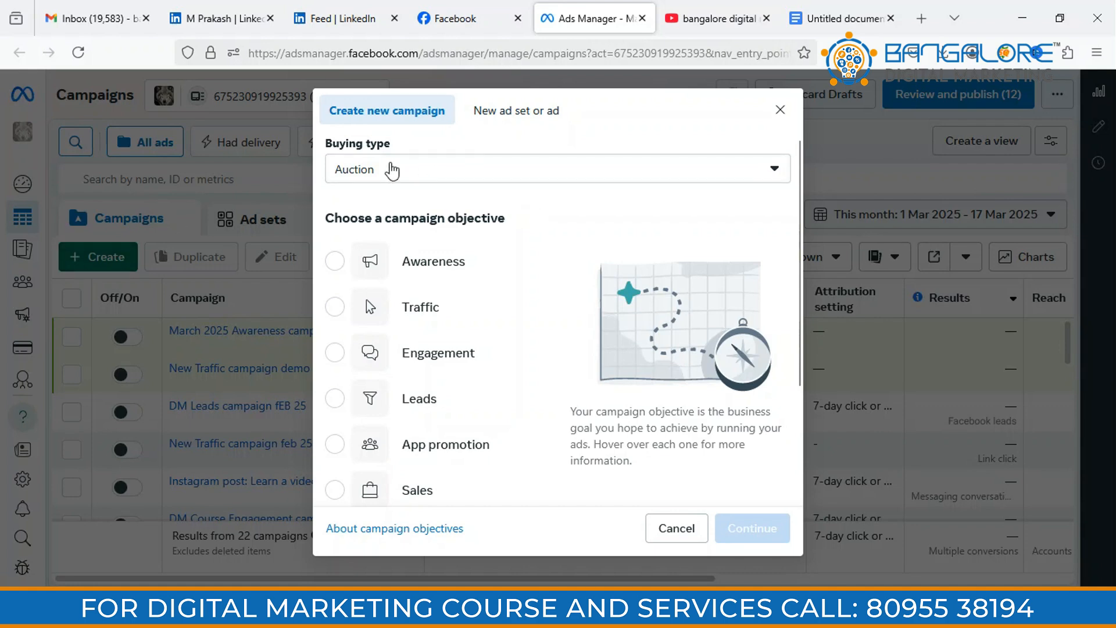
left_click(742, 174)
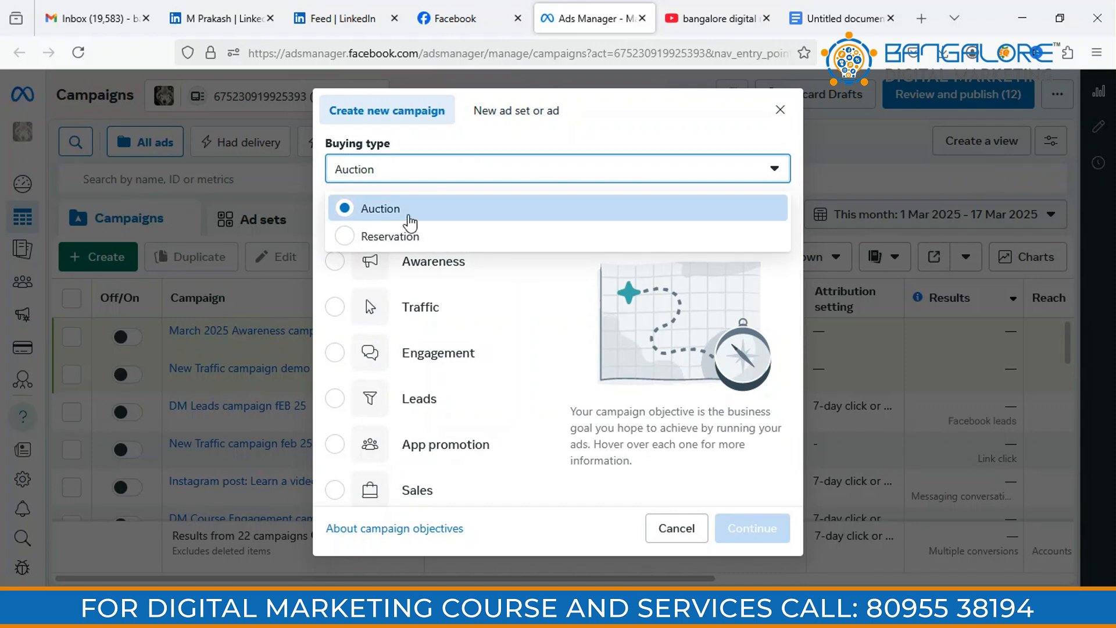
left_click(492, 166)
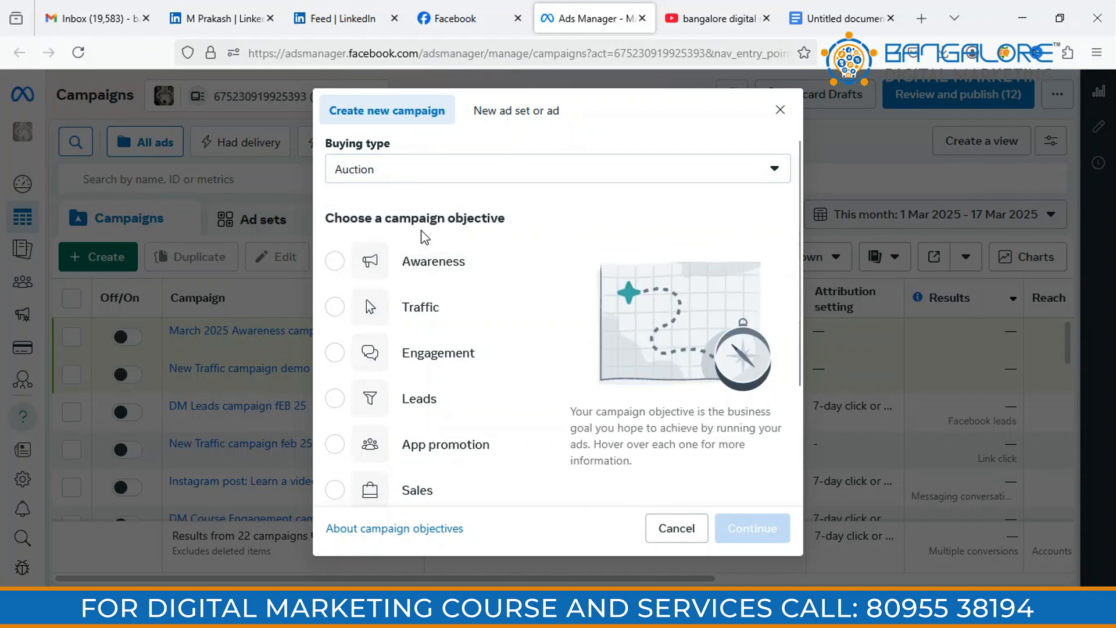
scroll(485, 258, "down", 1)
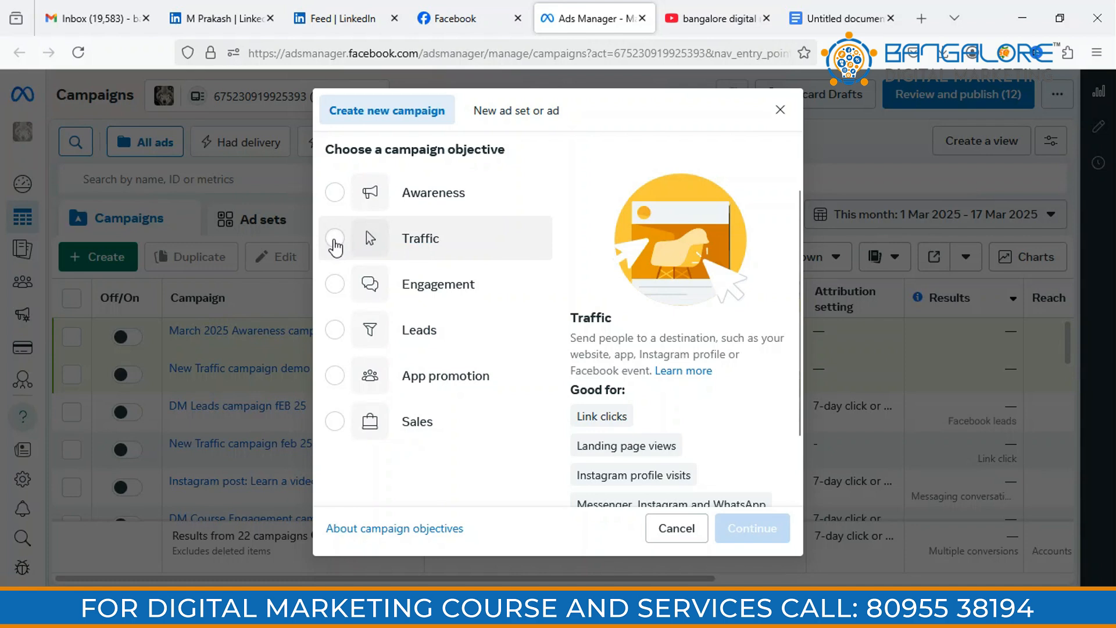
left_click(334, 238)
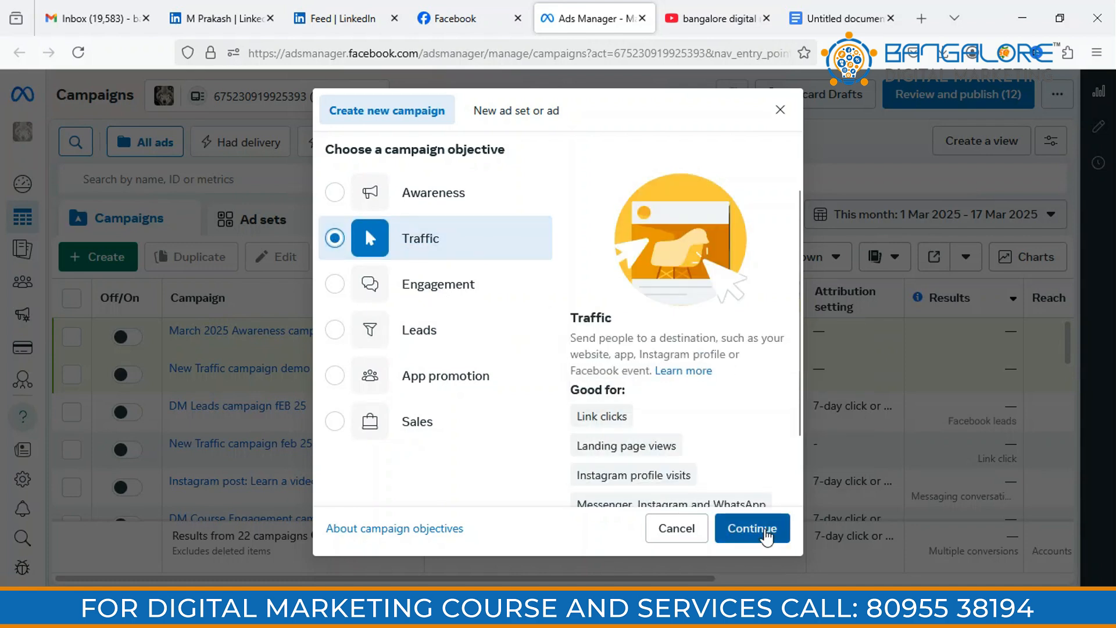
left_click(751, 529)
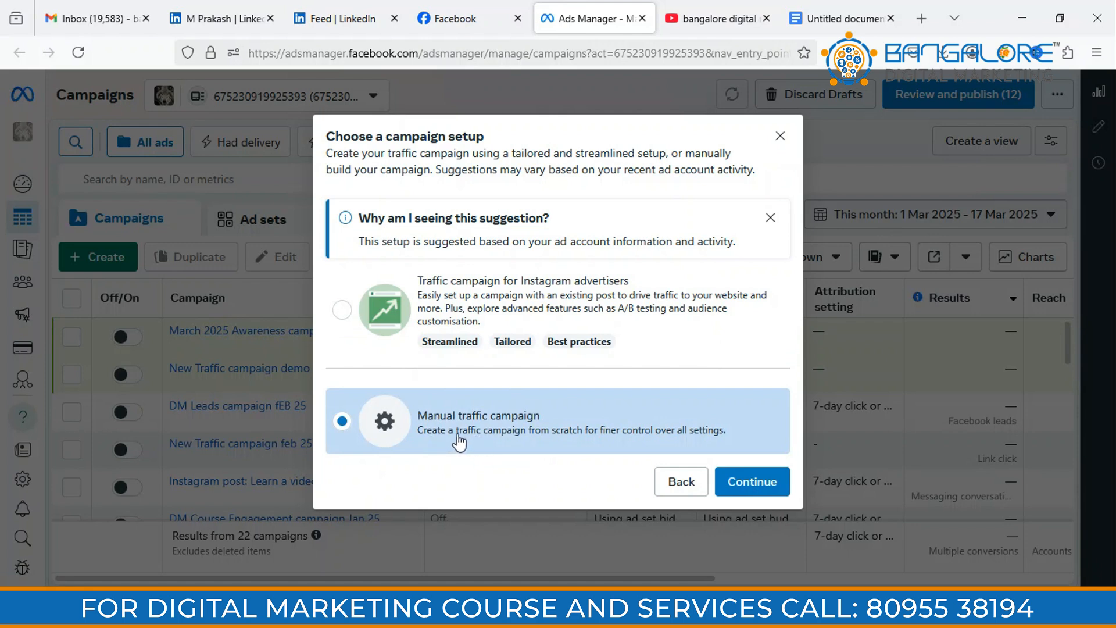
left_click(750, 487)
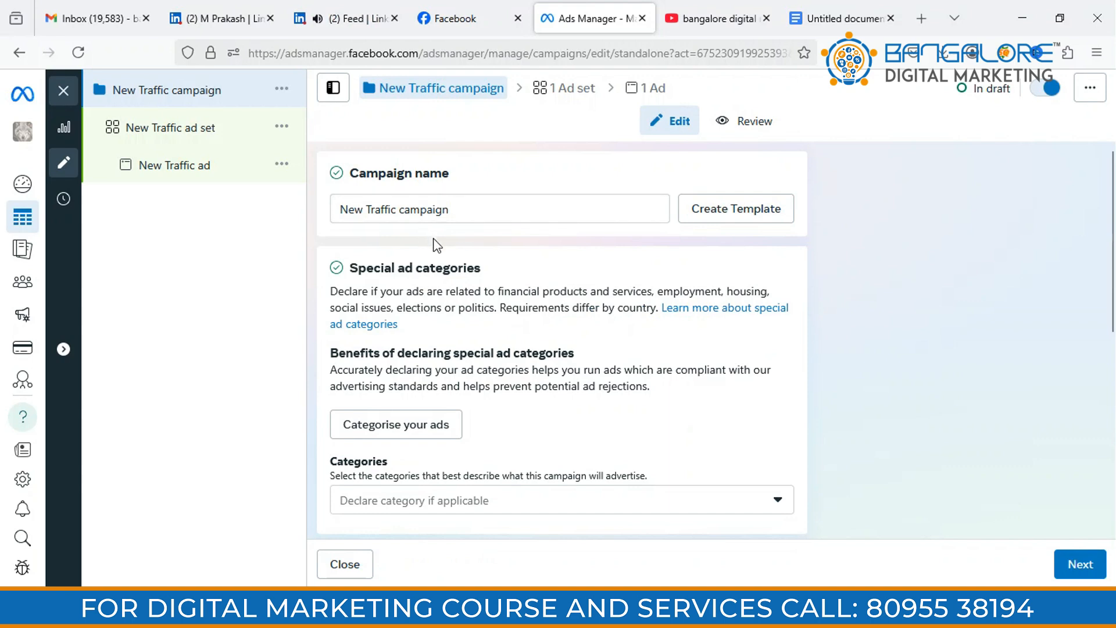
Rename the campaign to "website Traffic campaign"
double_click(367, 209)
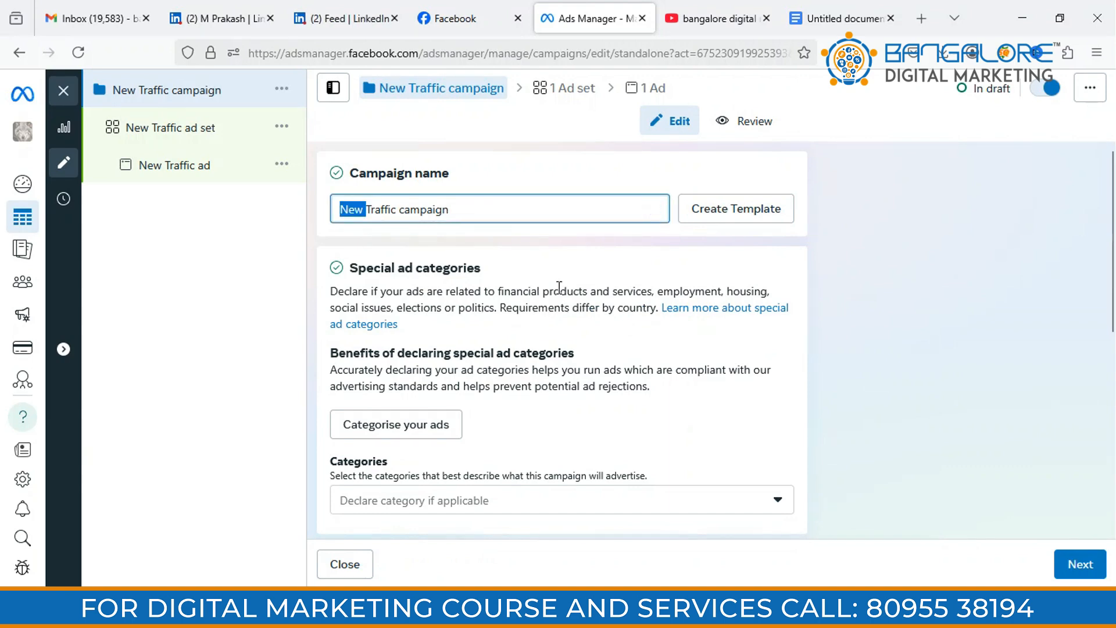
type("website")
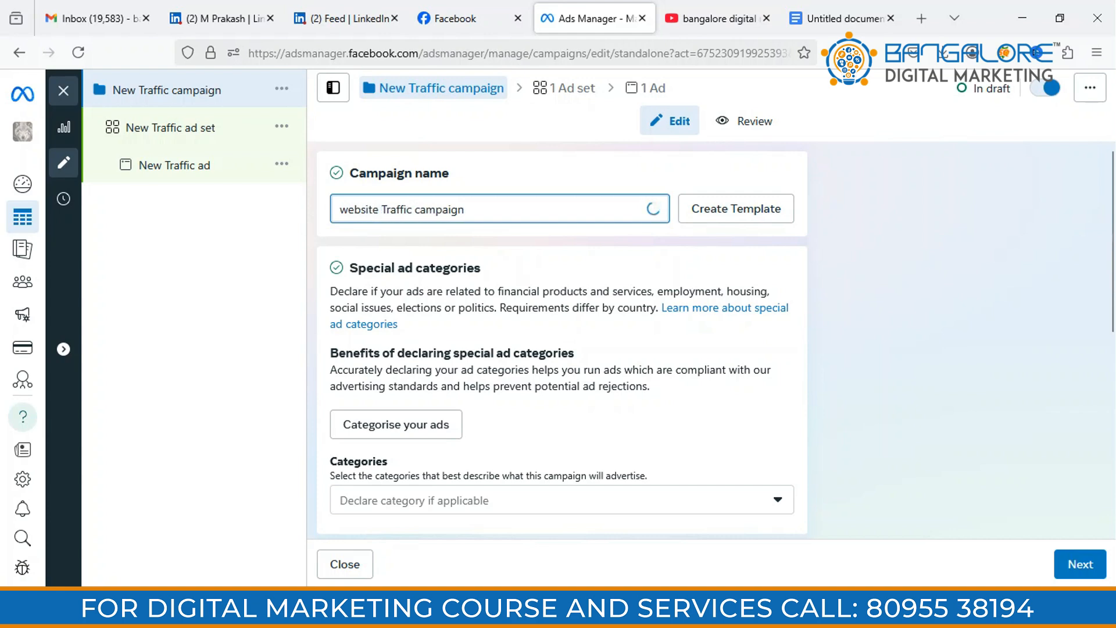
left_click(675, 175)
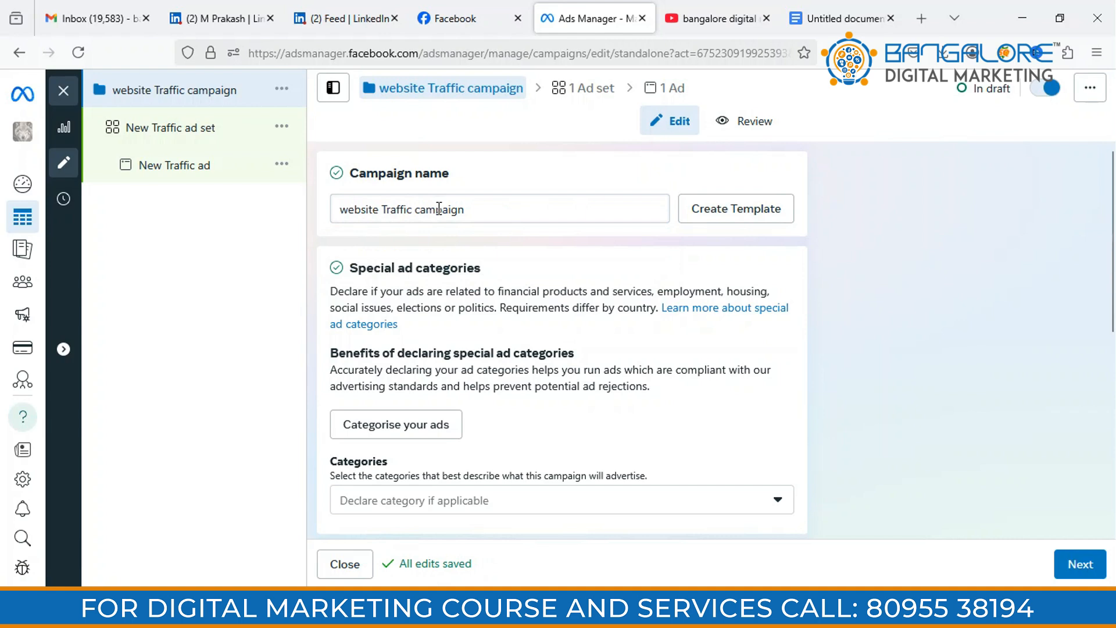
Examine the financial products question for categorising the ads and the list of special ad categories that can be declared
scroll(585, 265, "down", 1)
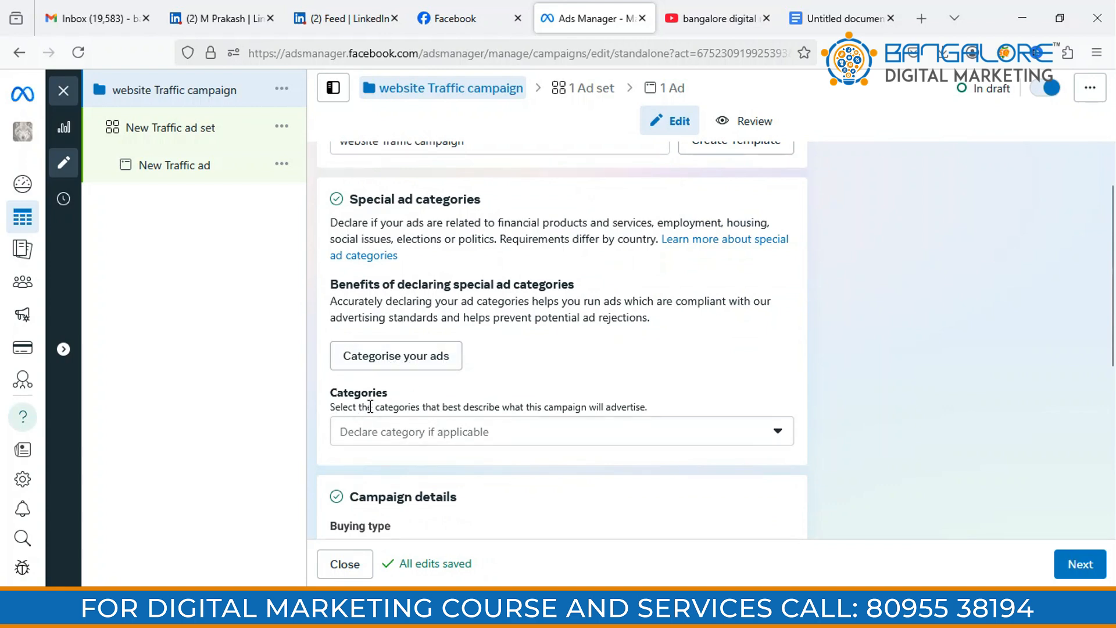
left_click(451, 365)
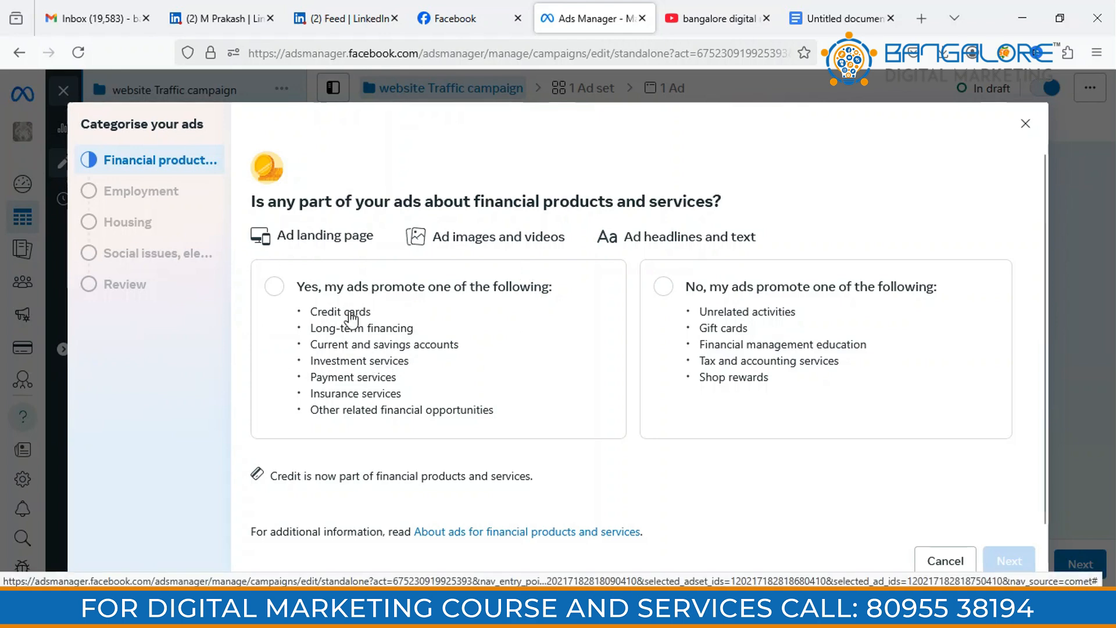
left_click(274, 286)
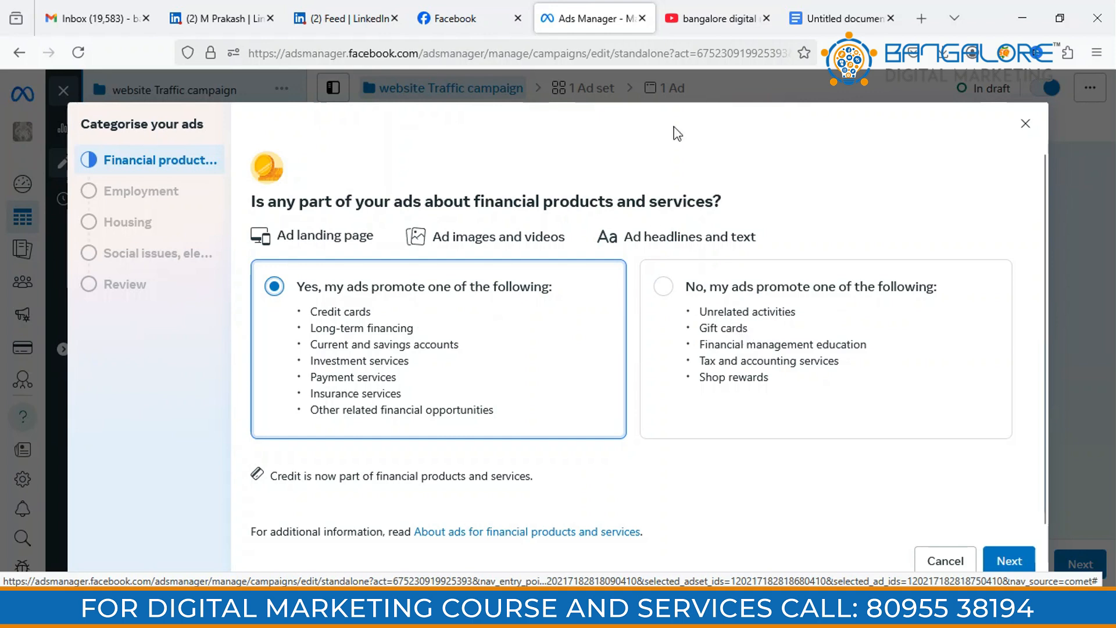
left_click(943, 562)
scroll(587, 402, "down", 2)
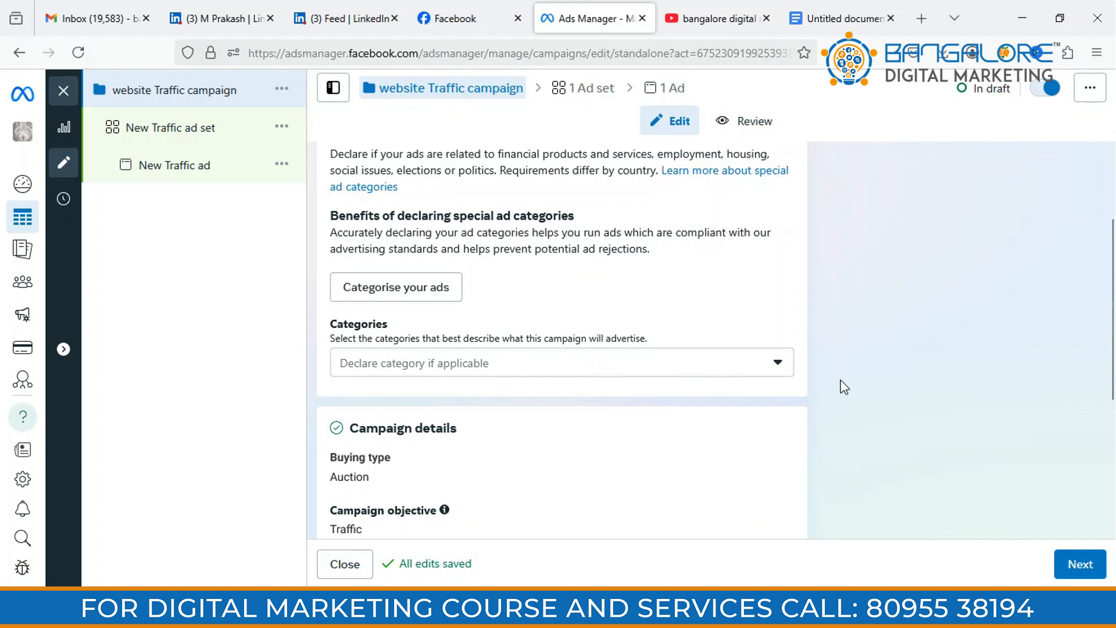
left_click(778, 363)
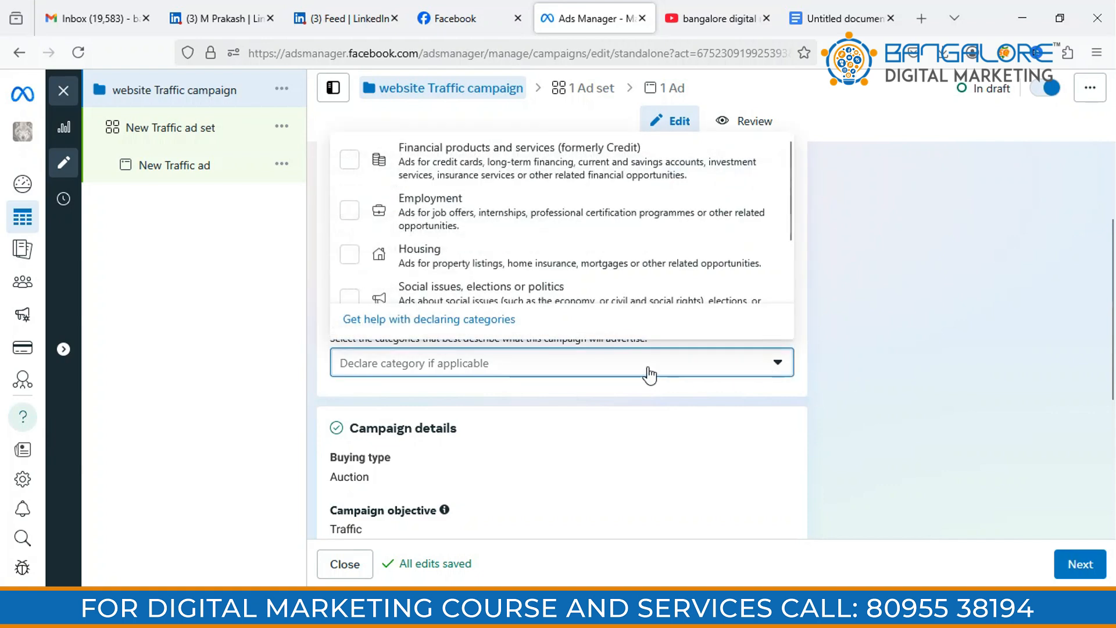
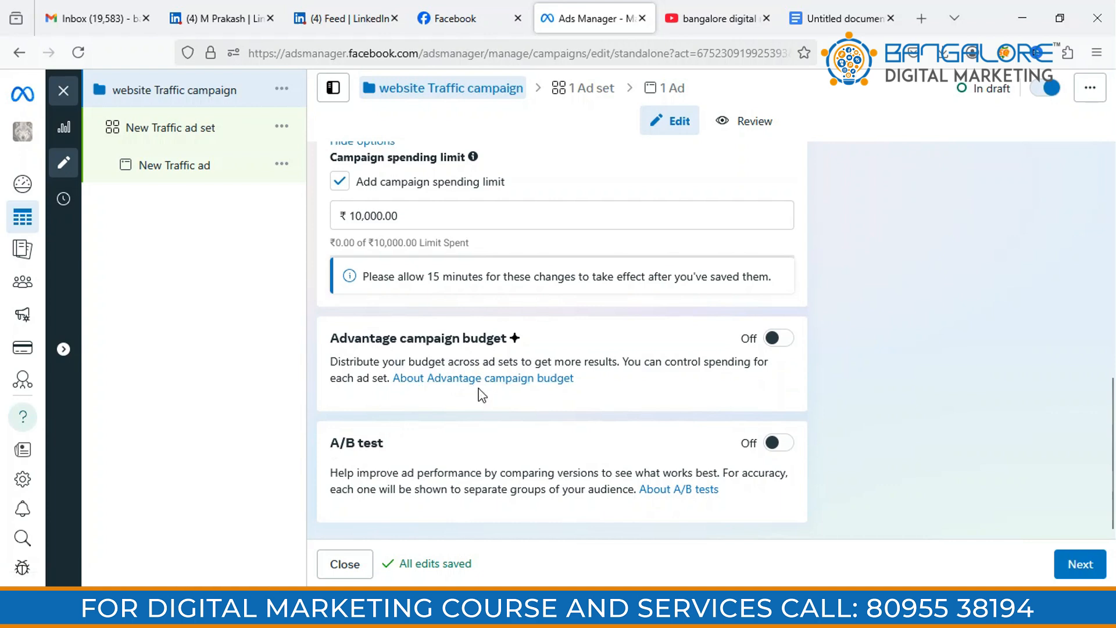
Proceed to the ad set level and rename the ad set to "website Traffic ad set"
scroll(482, 386, "up", 10)
scroll(482, 386, "down", 10)
left_click(1077, 566)
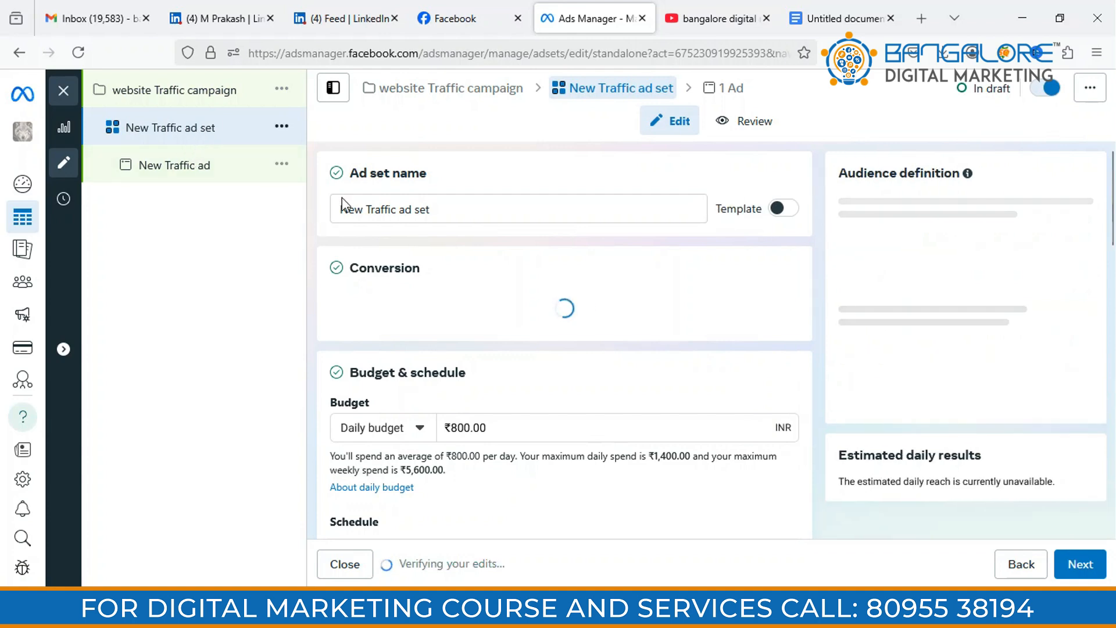
double_click(352, 209)
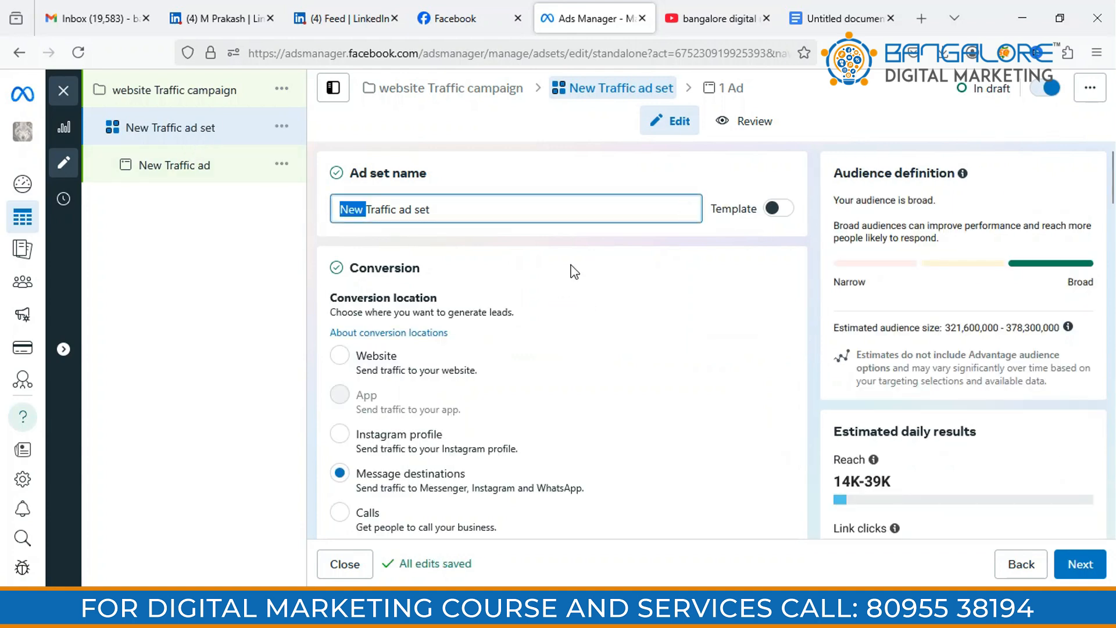
type("website")
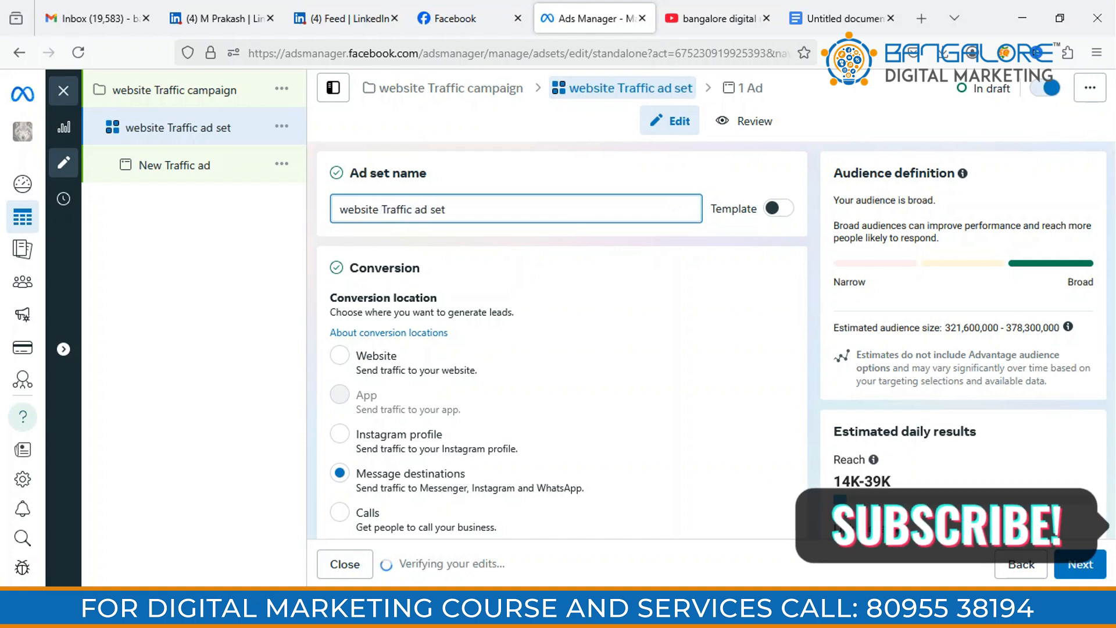
Set the ad set's conversion location to Website and choose Maximise number of link clicks as its performance goal
scroll(568, 314, "down", 1)
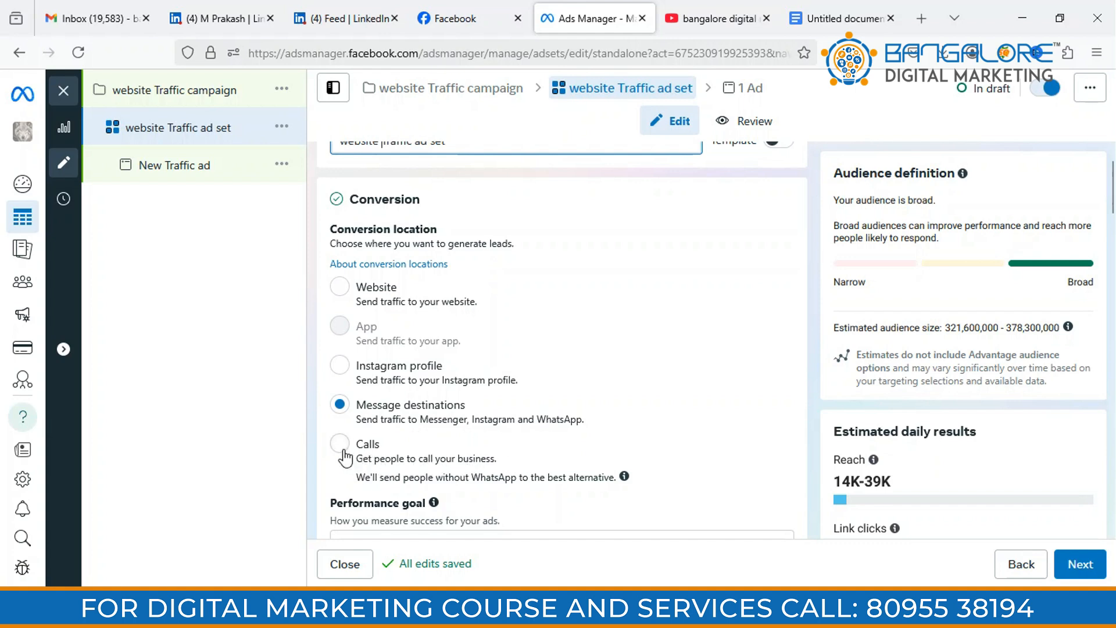
left_click(342, 290)
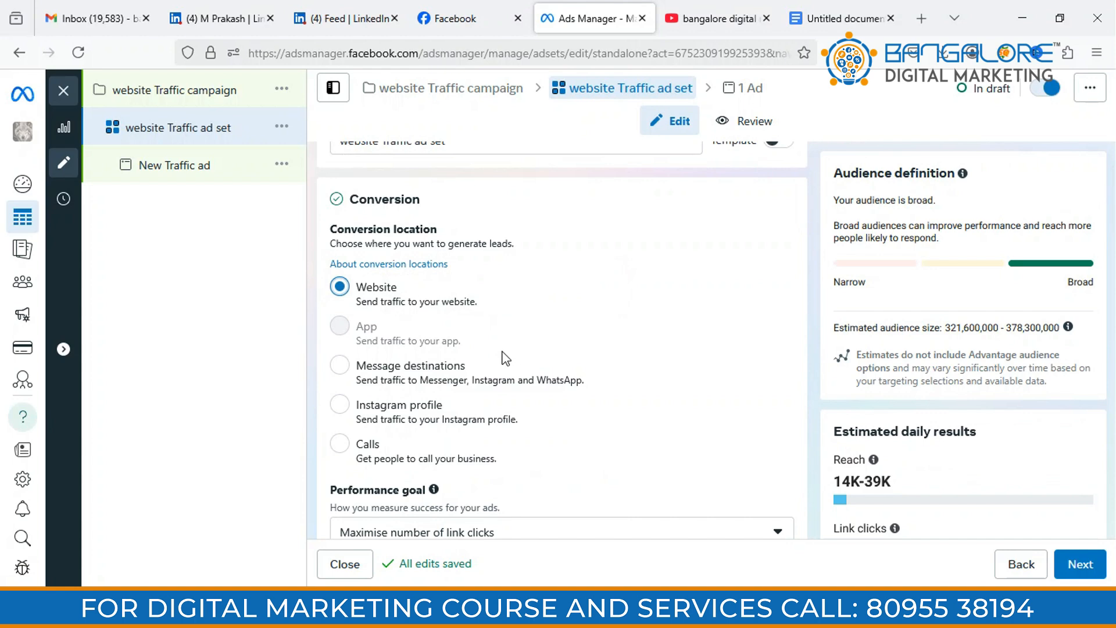
scroll(506, 358, "down", 3)
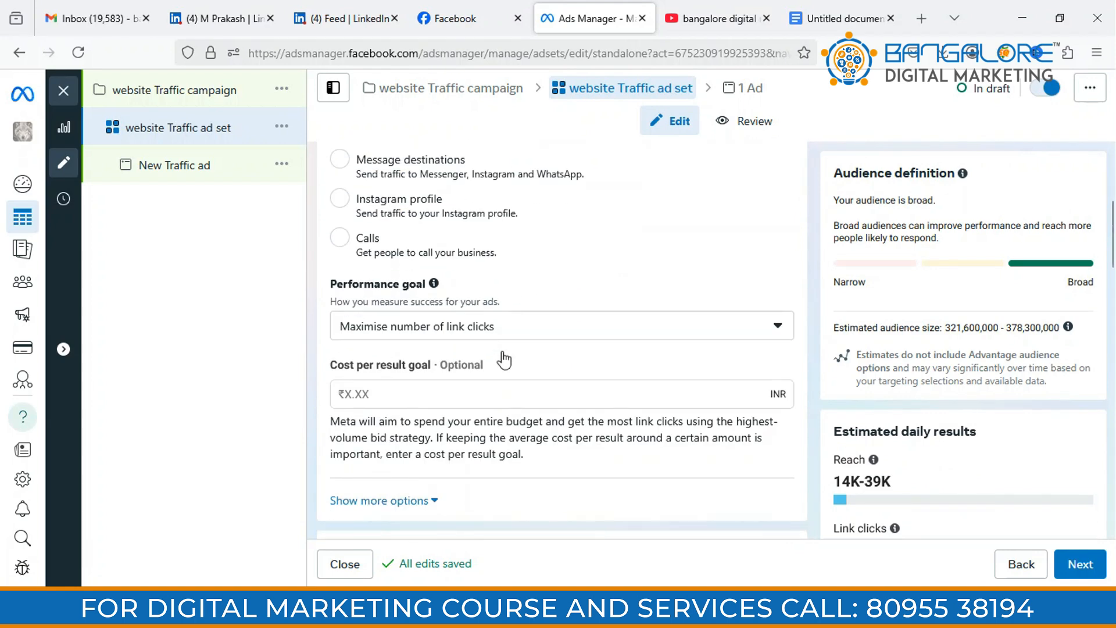
left_click(755, 332)
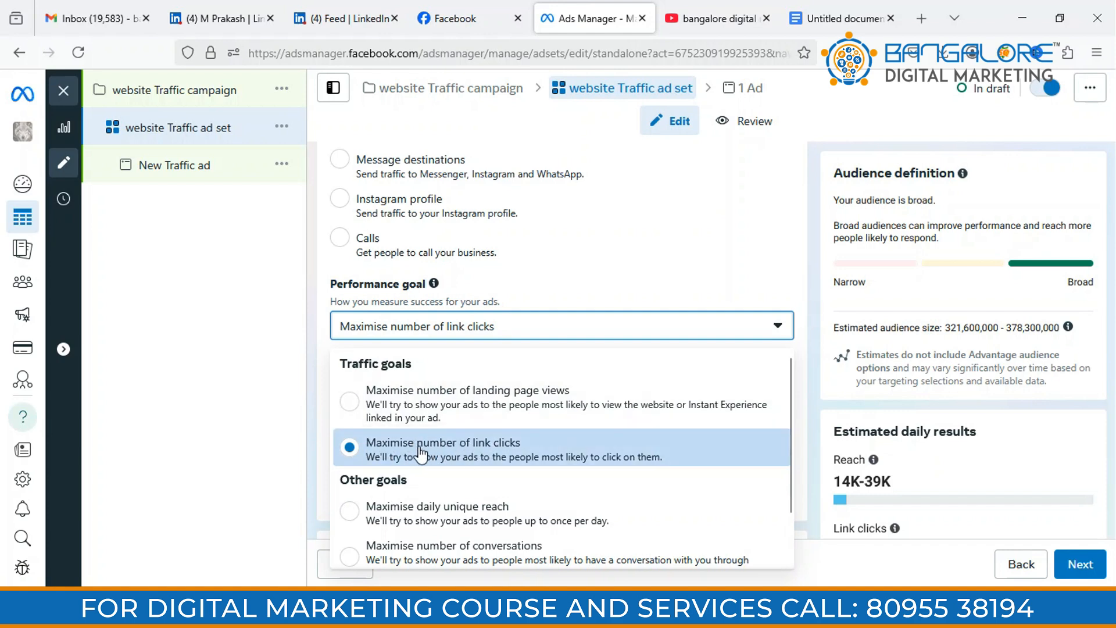
scroll(365, 427, "down", 1)
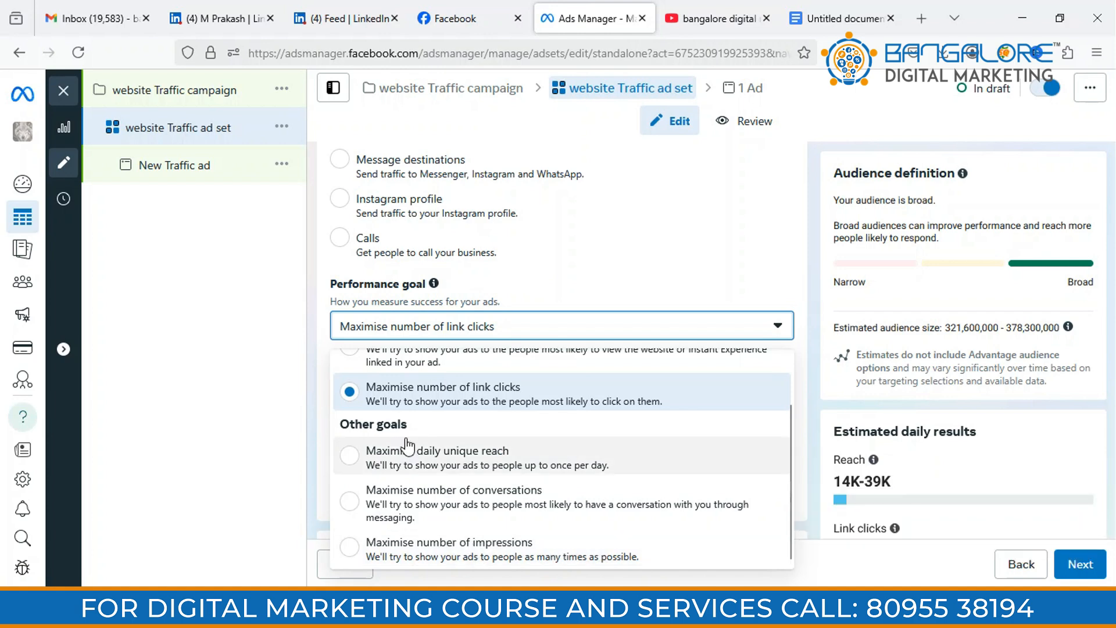
scroll(405, 446, "up", 2)
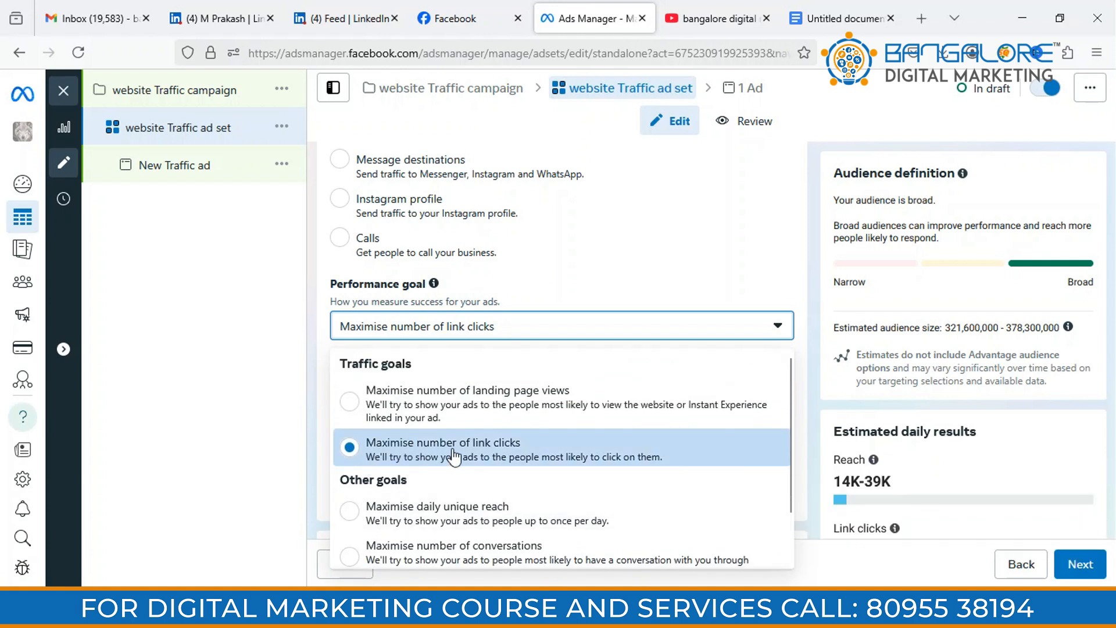
left_click(429, 457)
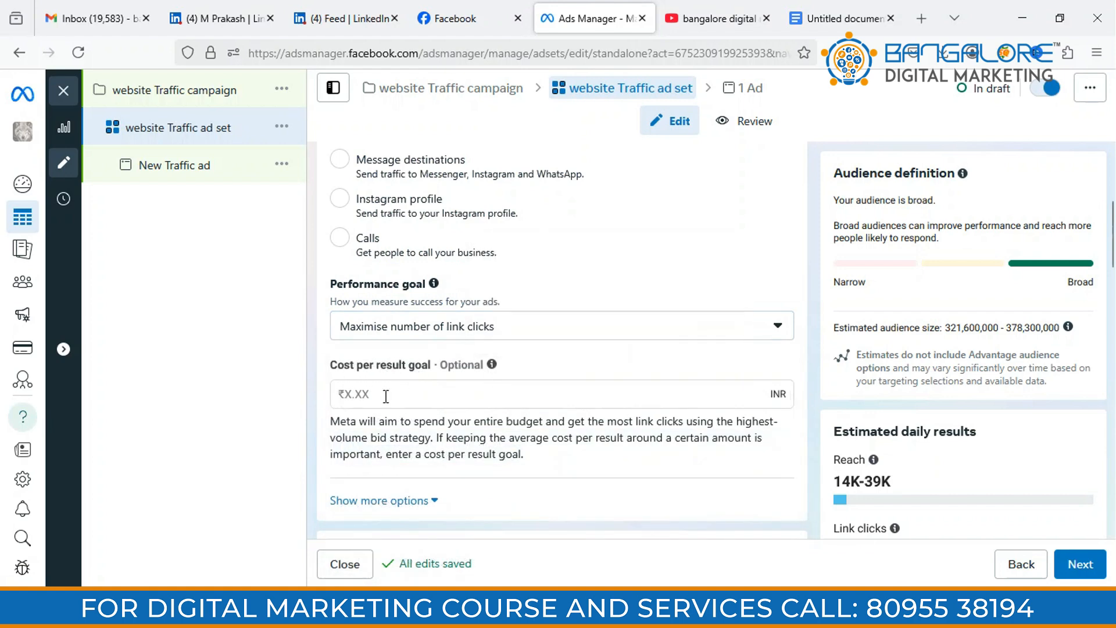
Reveal the additional conversion options and set when you are charged to Link Click (CPC)
scroll(385, 396, "down", 4)
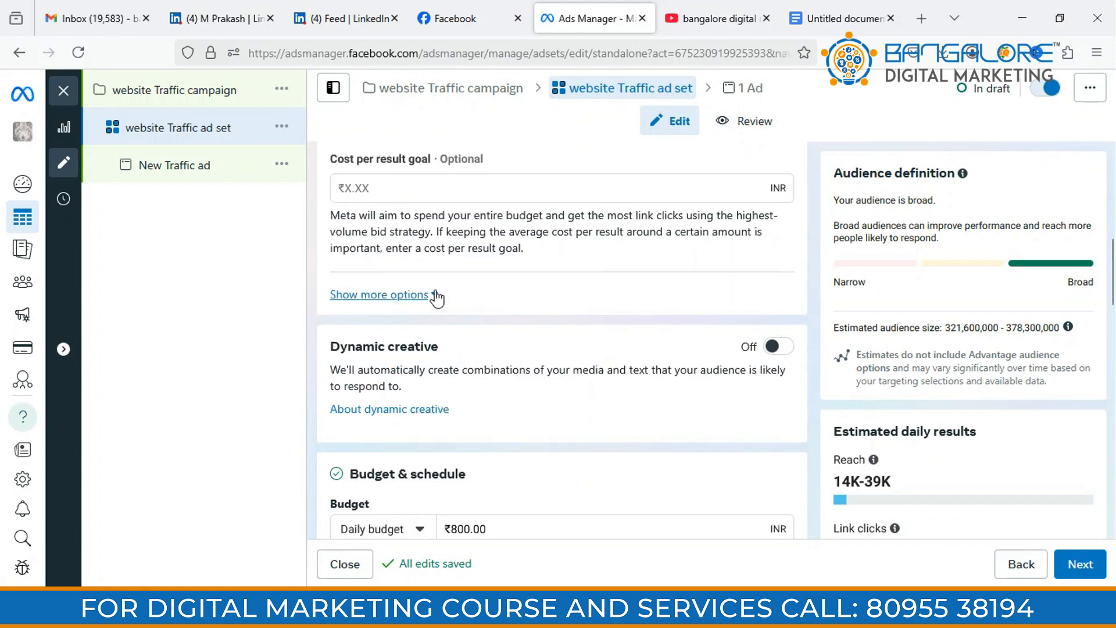
left_click(436, 296)
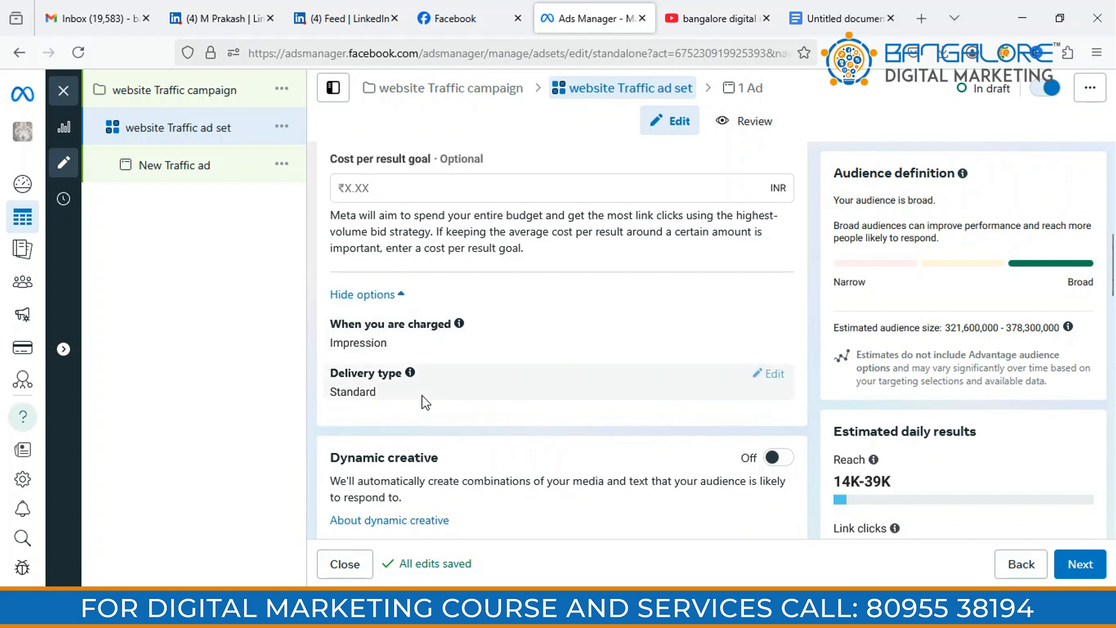
left_click(772, 327)
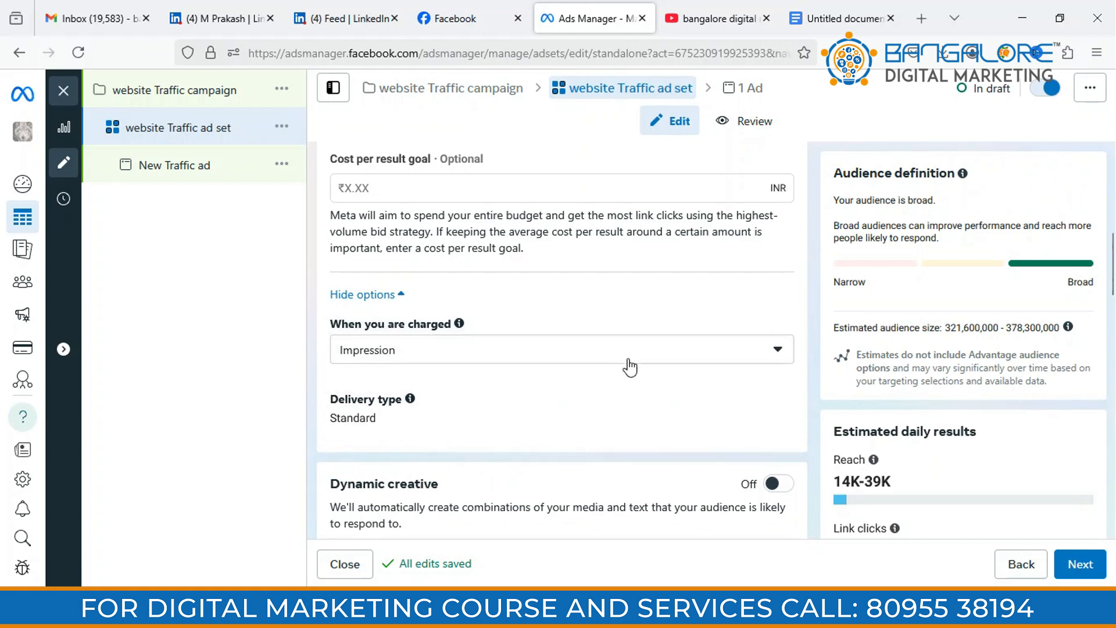
left_click(732, 354)
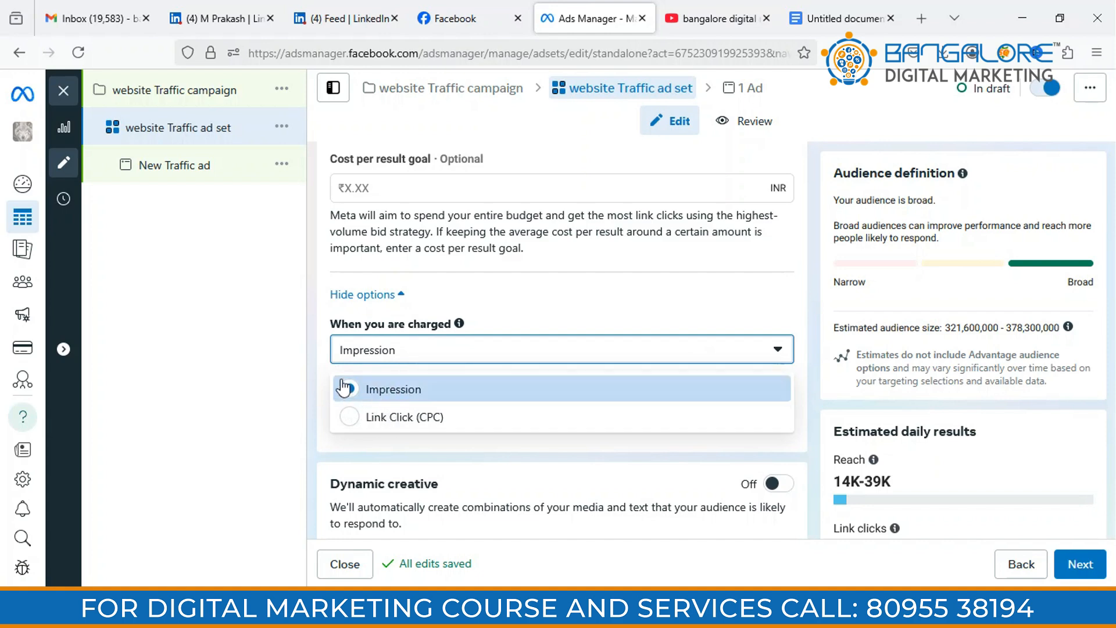
left_click(315, 363)
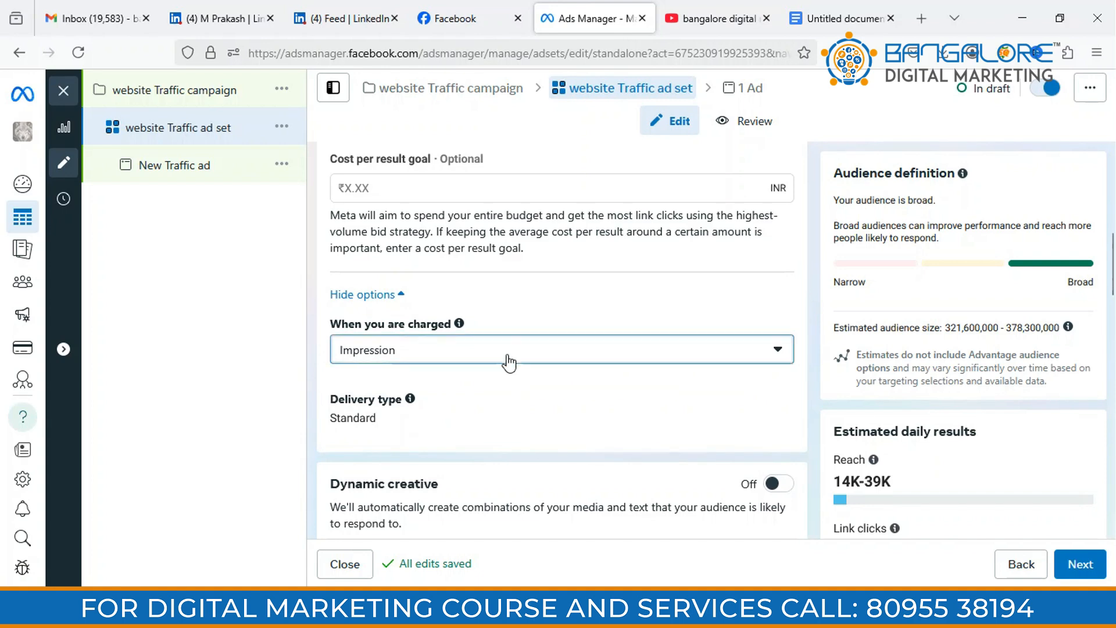
left_click(508, 359)
left_click(368, 418)
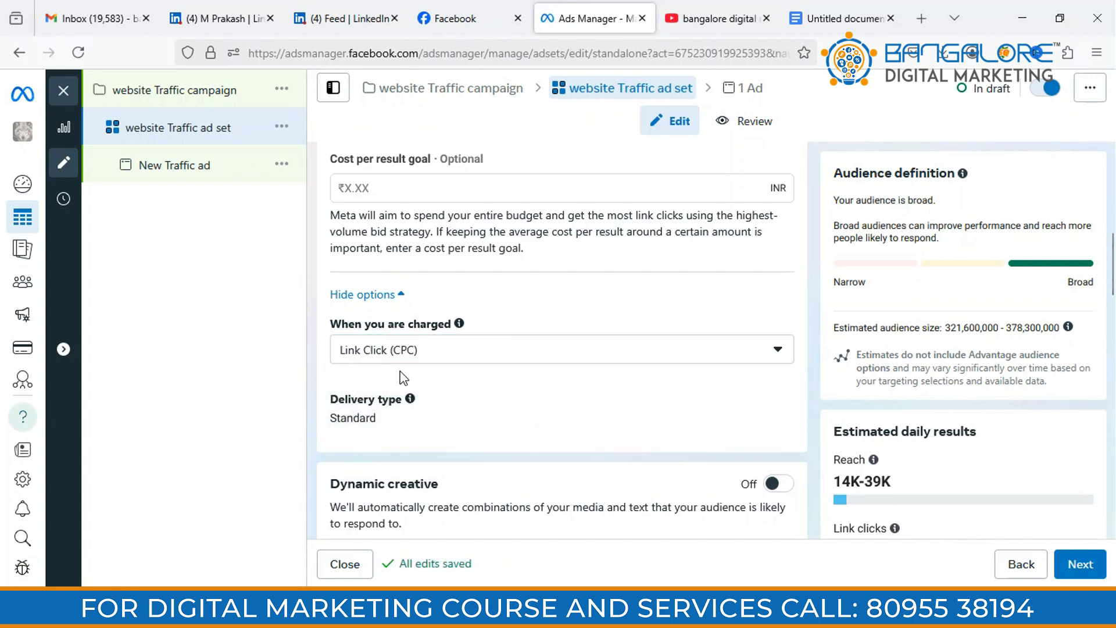
Set the ad set's daily budget to ₹200.00
scroll(454, 366, "down", 3)
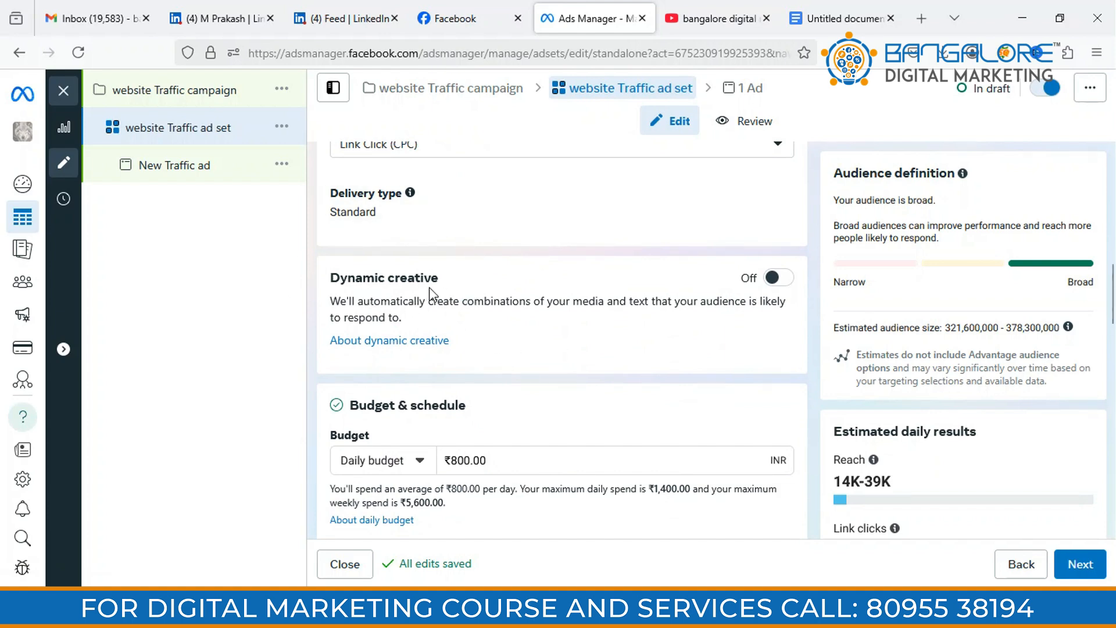
scroll(430, 291, "down", 3)
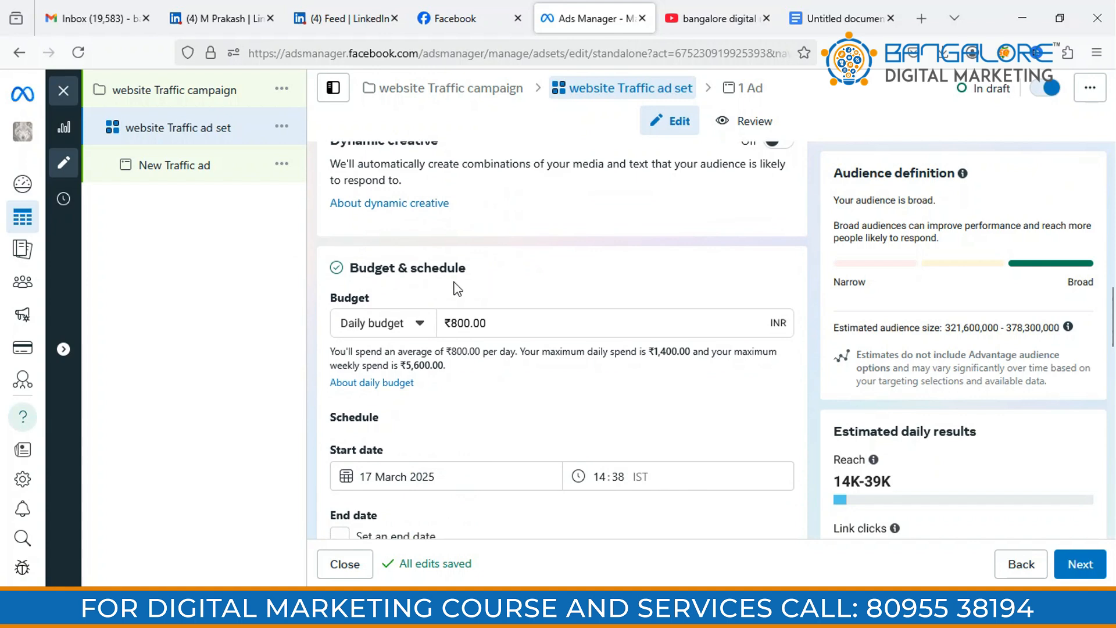
scroll(457, 289, "down", 2)
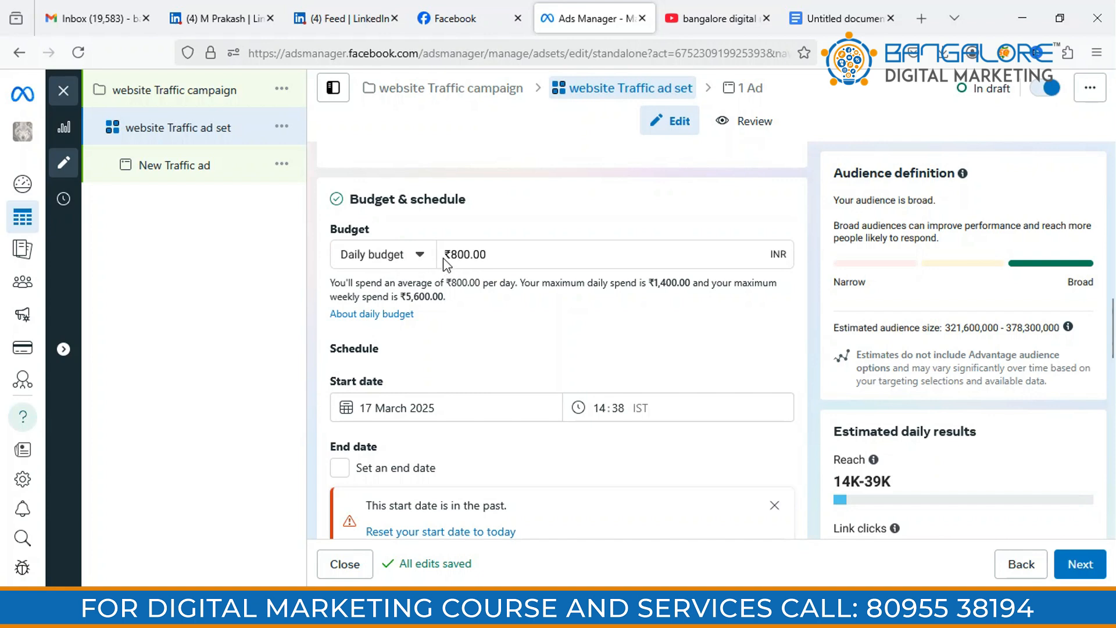
left_click_drag(457, 254, 452, 254)
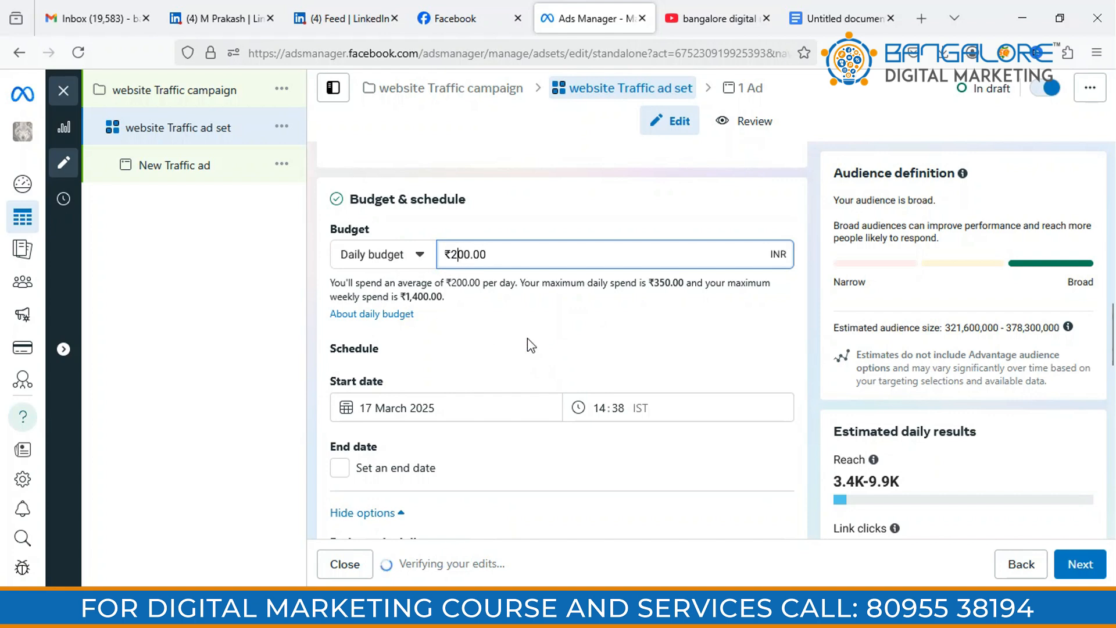
Set the ad set's schedule start date to 18 March 2025
scroll(445, 298, "down", 4)
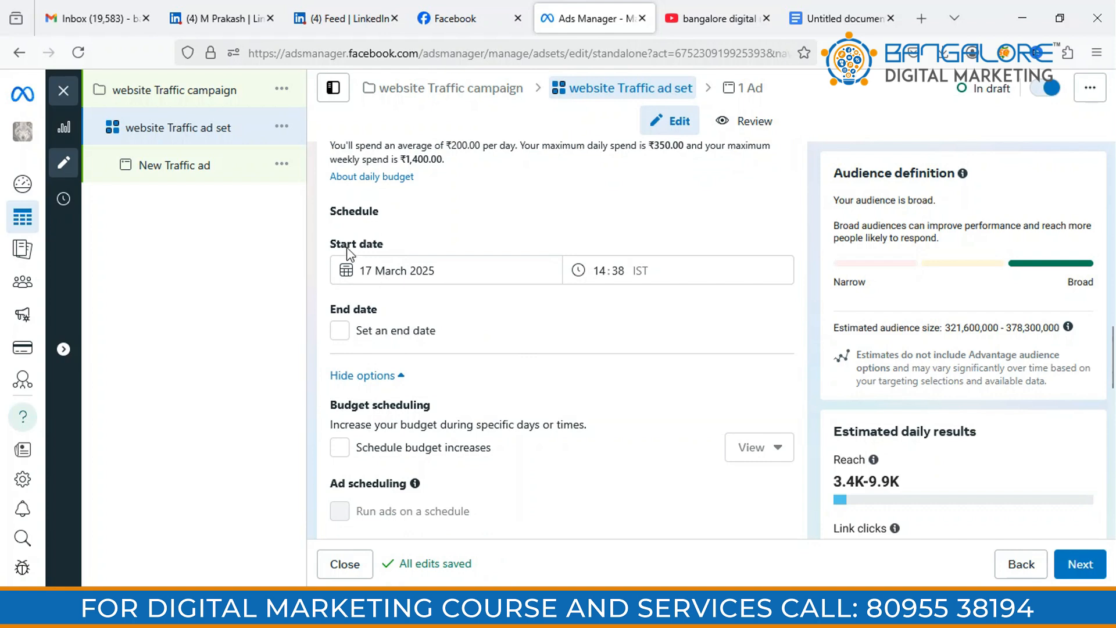
left_click(372, 268)
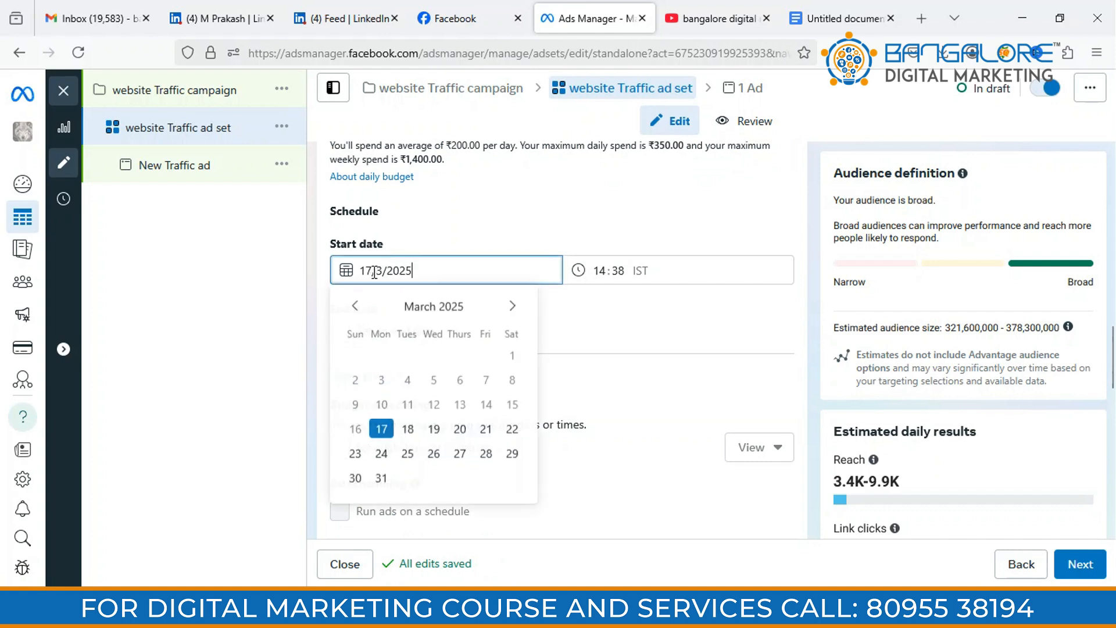
left_click(407, 427)
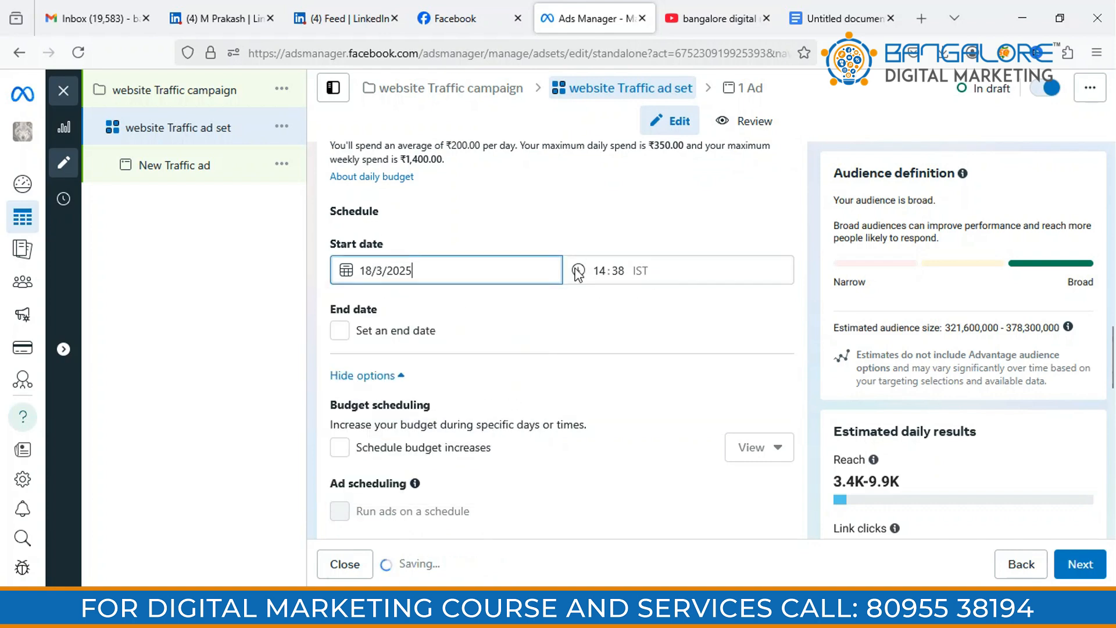
Try scheduling a budget increase starting on 20 March 2025, and turn scheduled budget increases off again
scroll(538, 343, "down", 2)
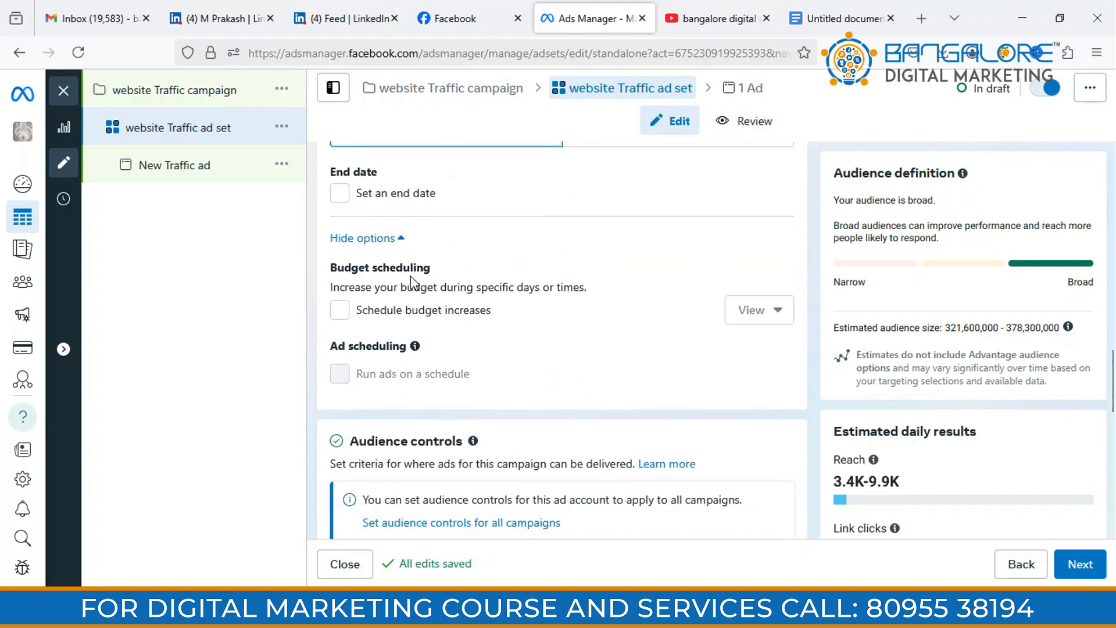
mouse_move(370, 319)
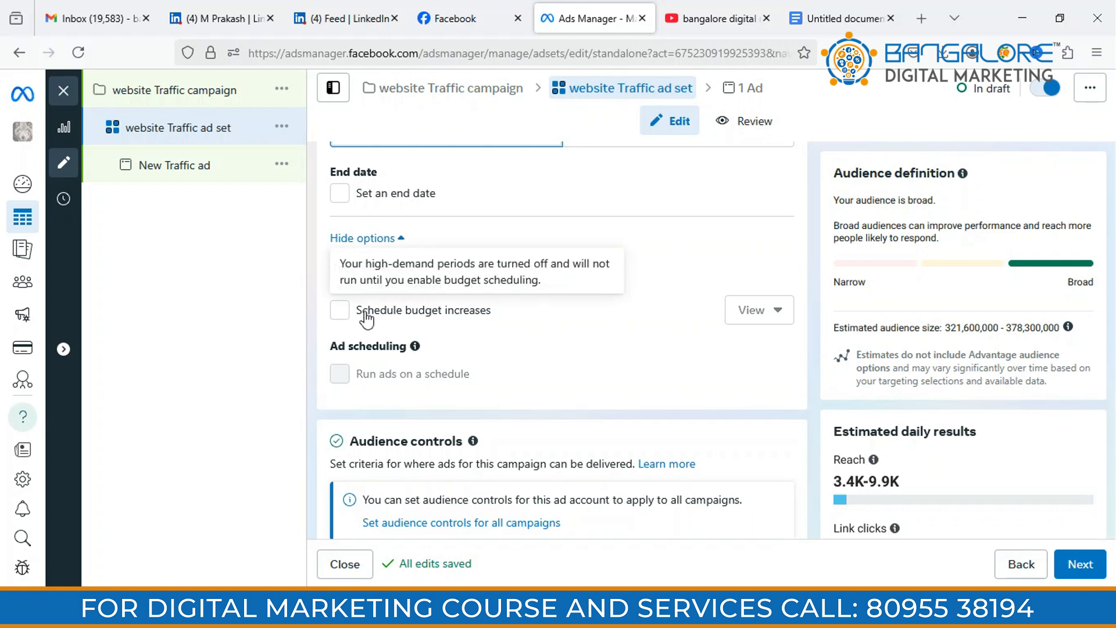
left_click(342, 313)
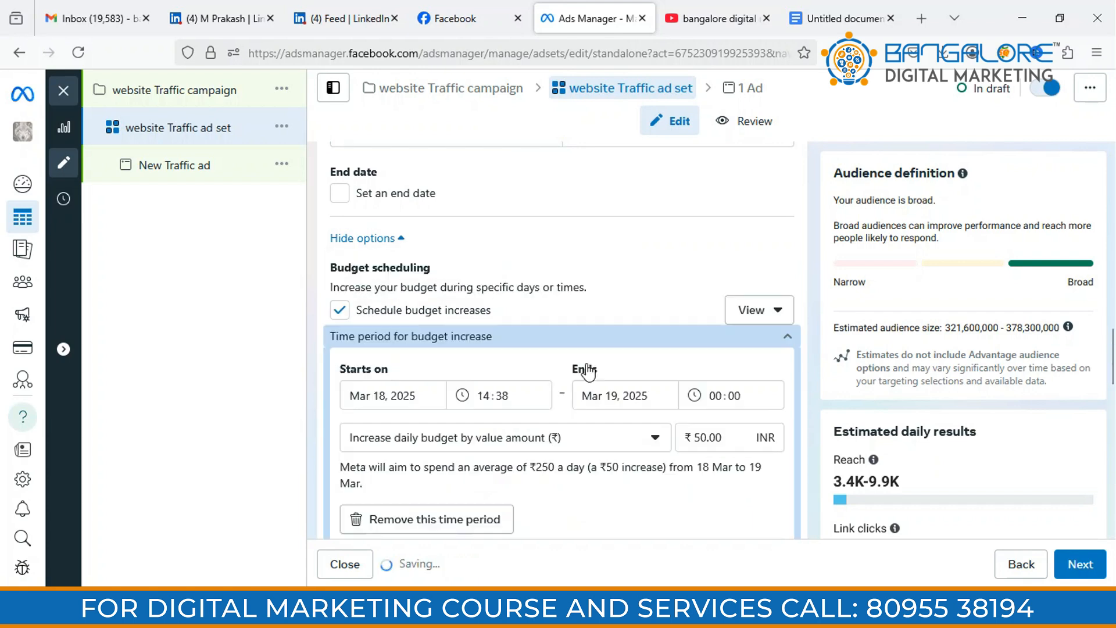
scroll(640, 370, "down", 1)
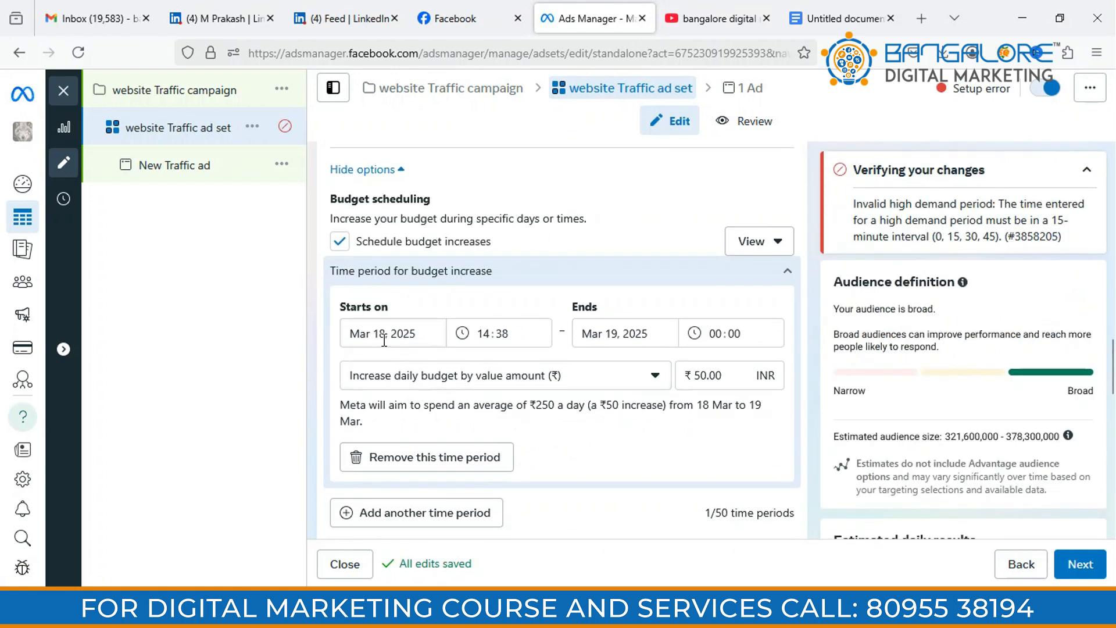
left_click(428, 337)
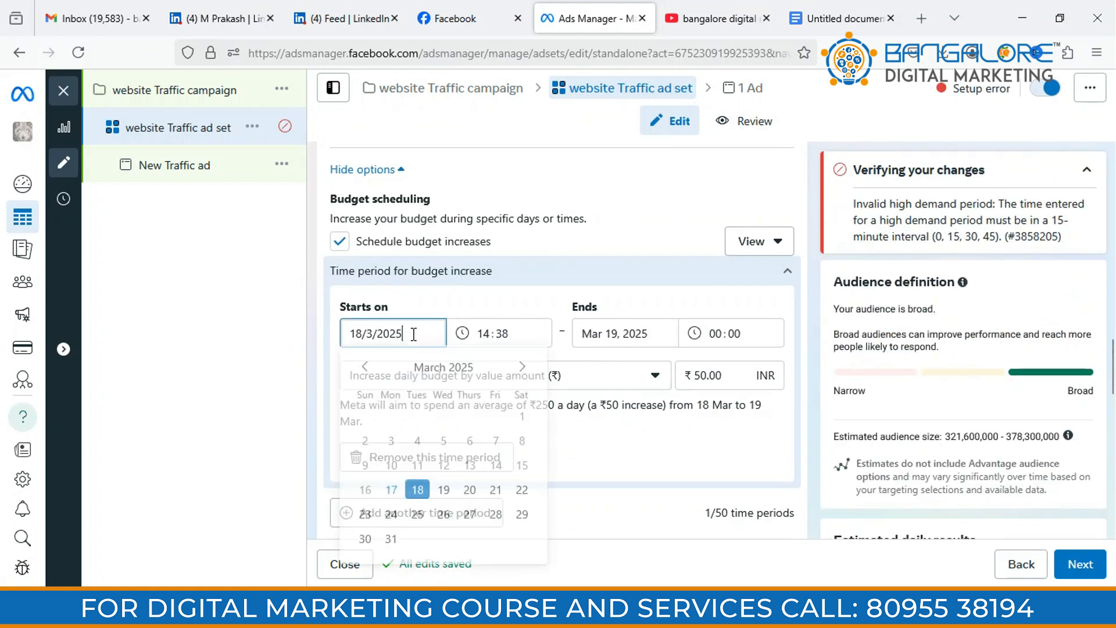
left_click(473, 491)
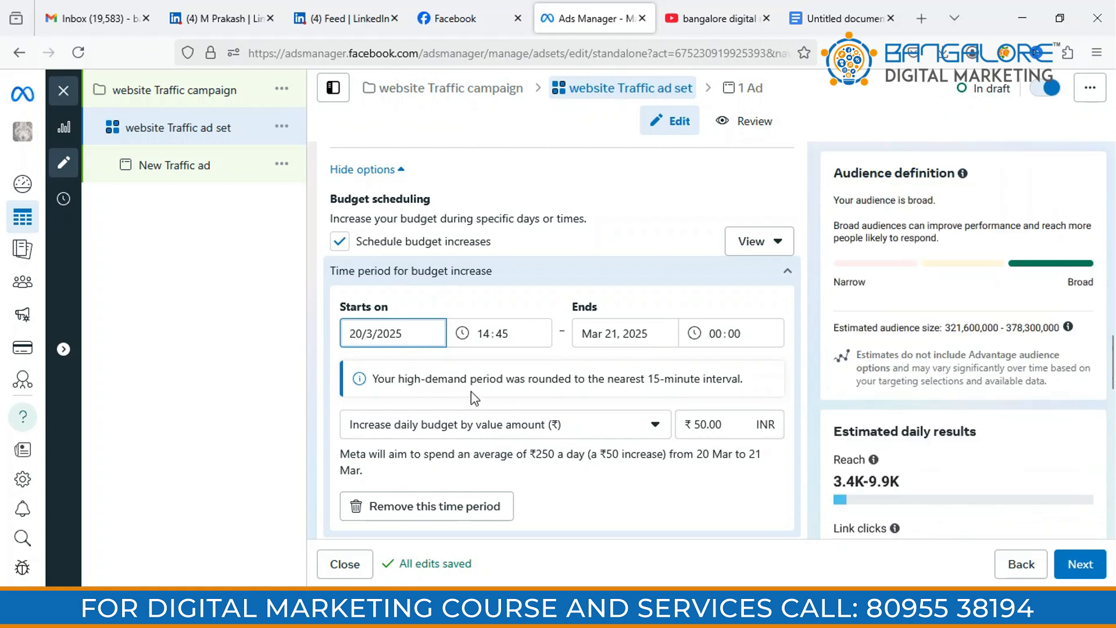
left_click(342, 243)
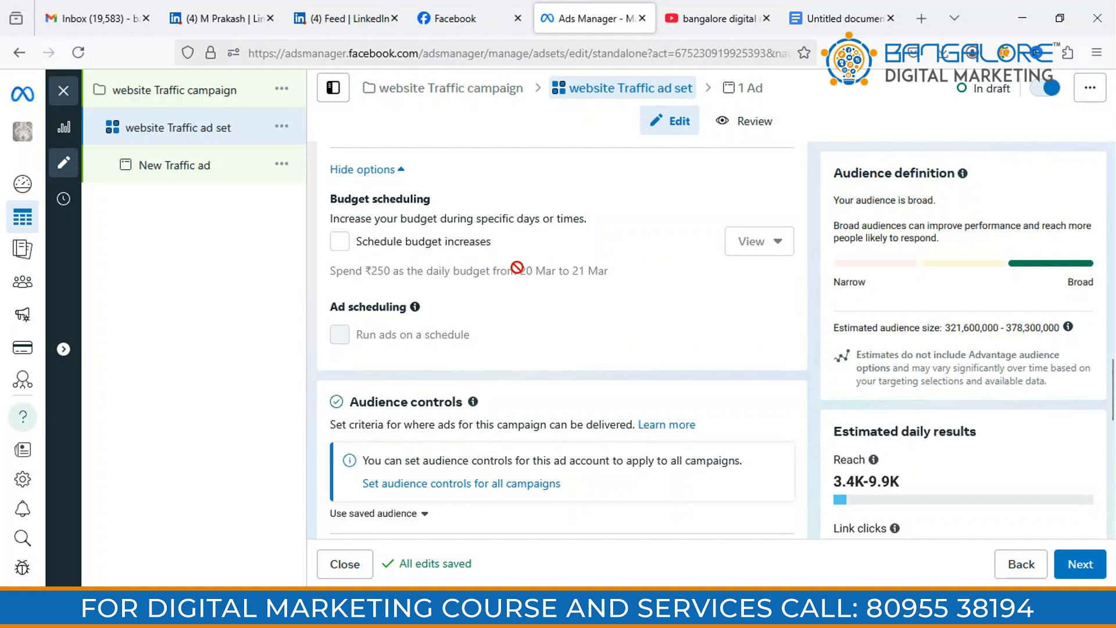
Reveal the additional audience control options and switch from Advantage+ audience to the original audience options
scroll(517, 270, "down", 5)
scroll(465, 262, "up", 2)
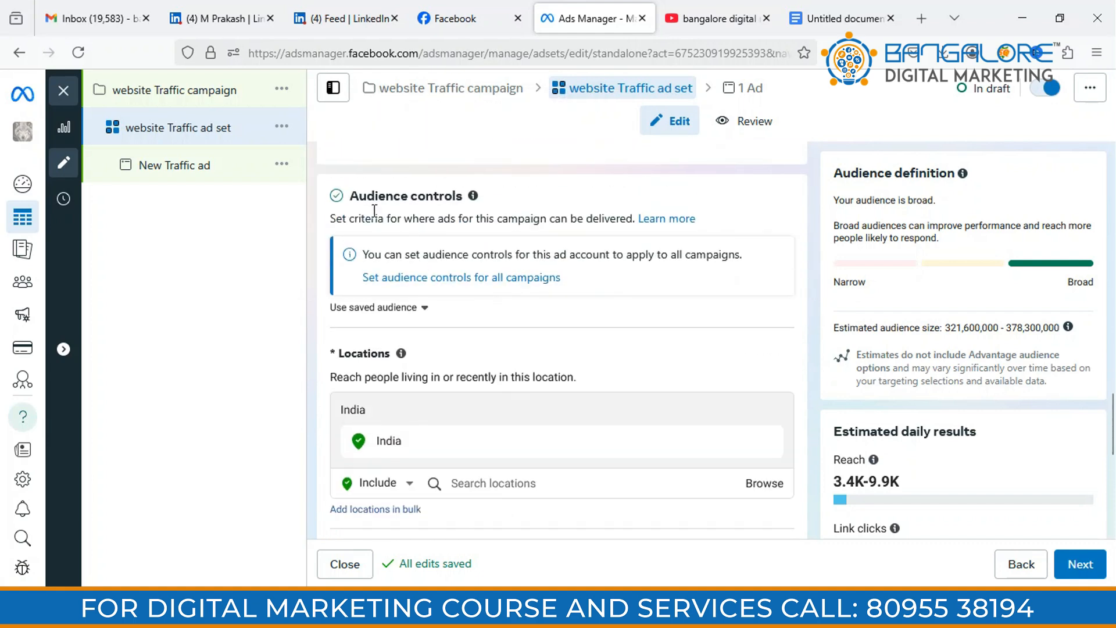
scroll(497, 323, "down", 5)
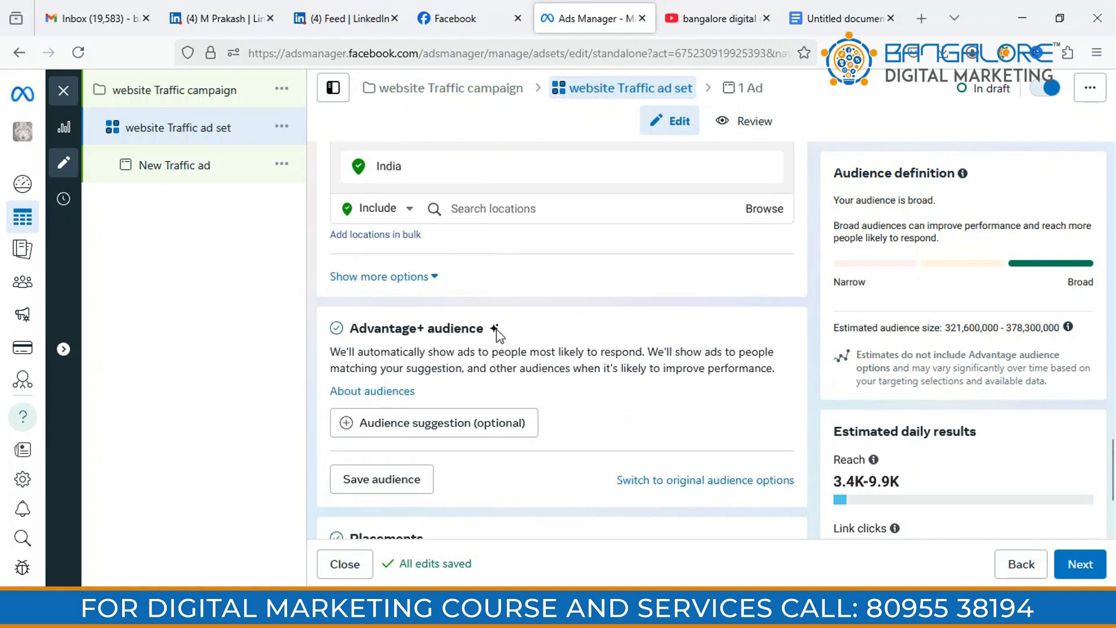
left_click(430, 279)
scroll(530, 299, "down", 2)
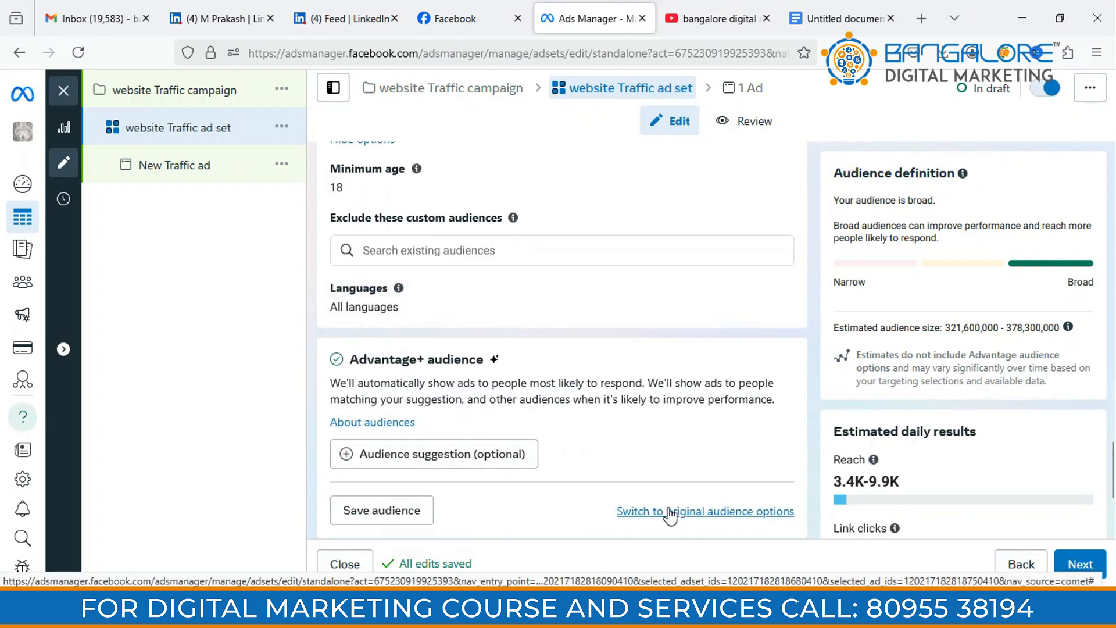
scroll(669, 515, "up", 1)
scroll(564, 445, "down", 4)
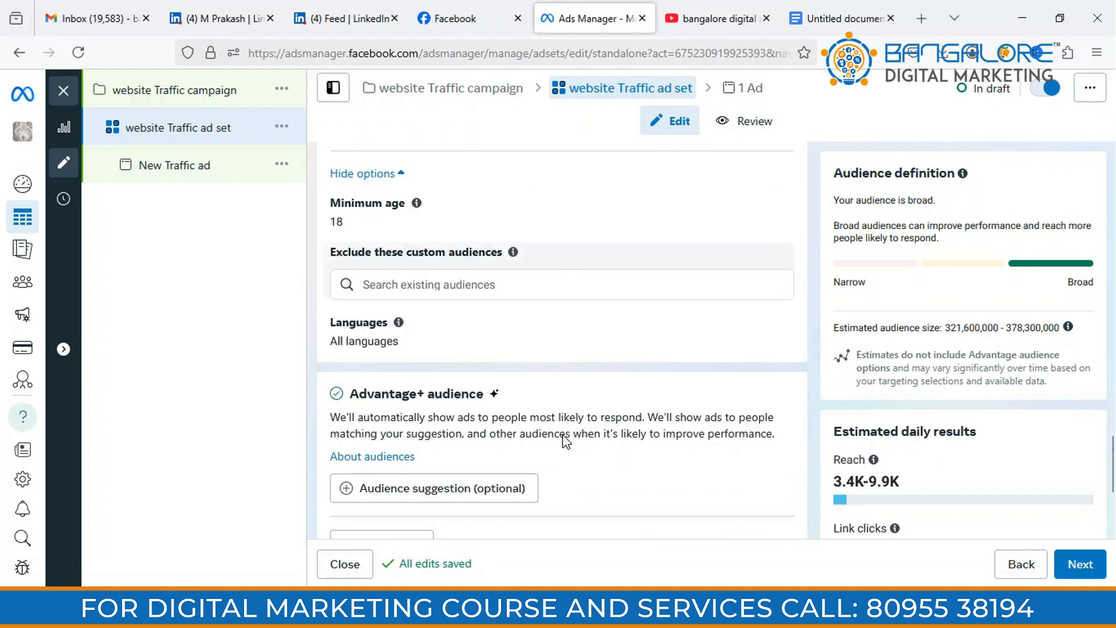
left_click(690, 510)
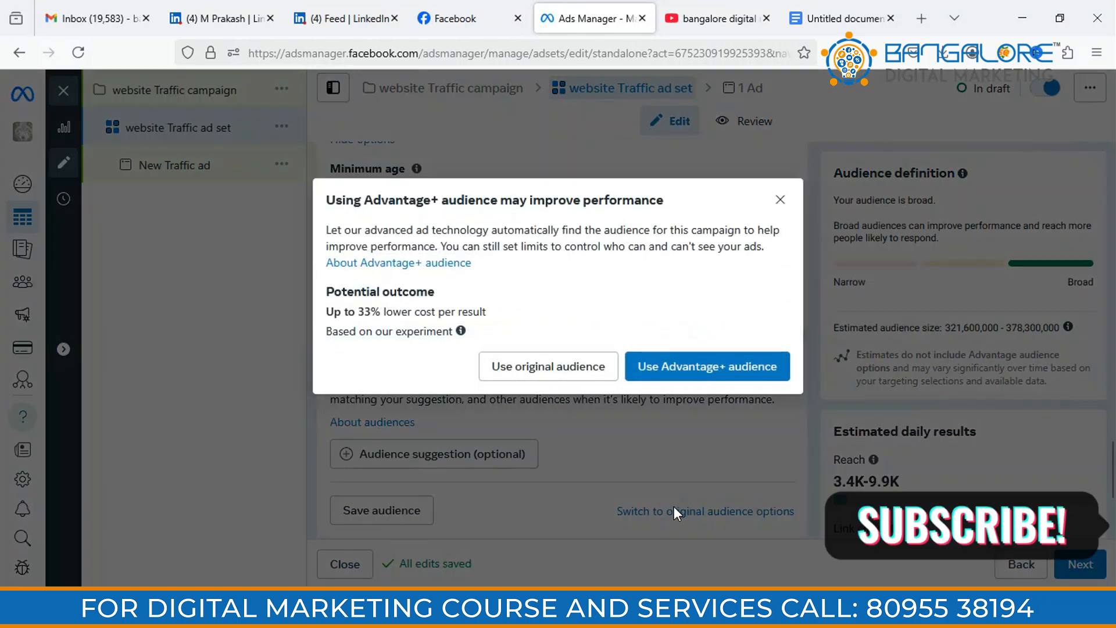
left_click(546, 367)
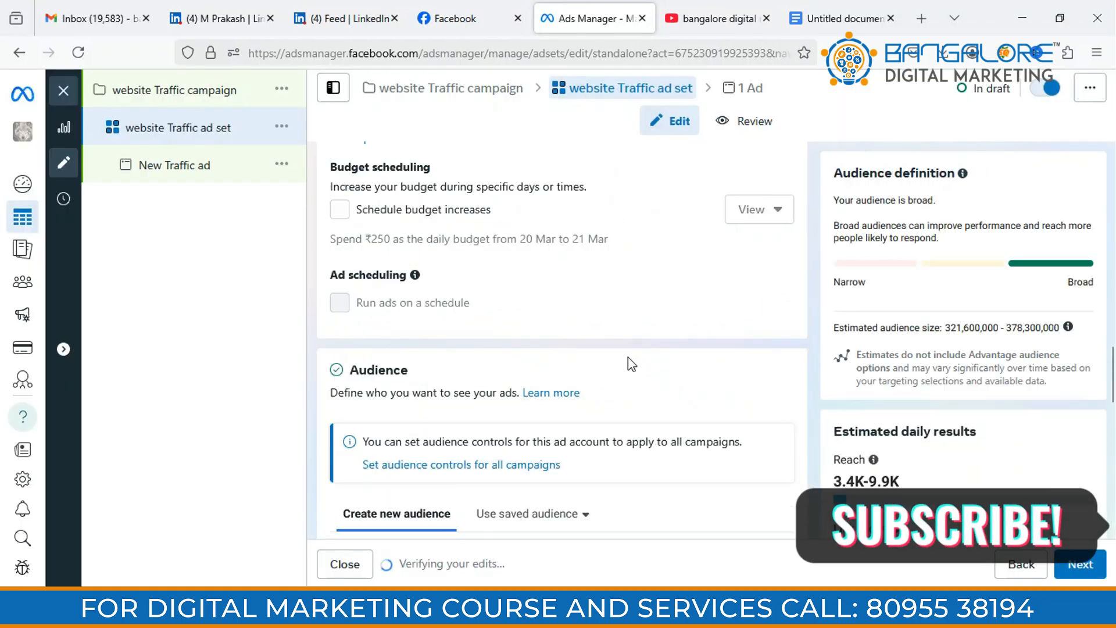
Search the audience locations for "bangalore" and include the city Bangalore, Karnataka, India
scroll(627, 357, "down", 3)
scroll(628, 357, "down", 1)
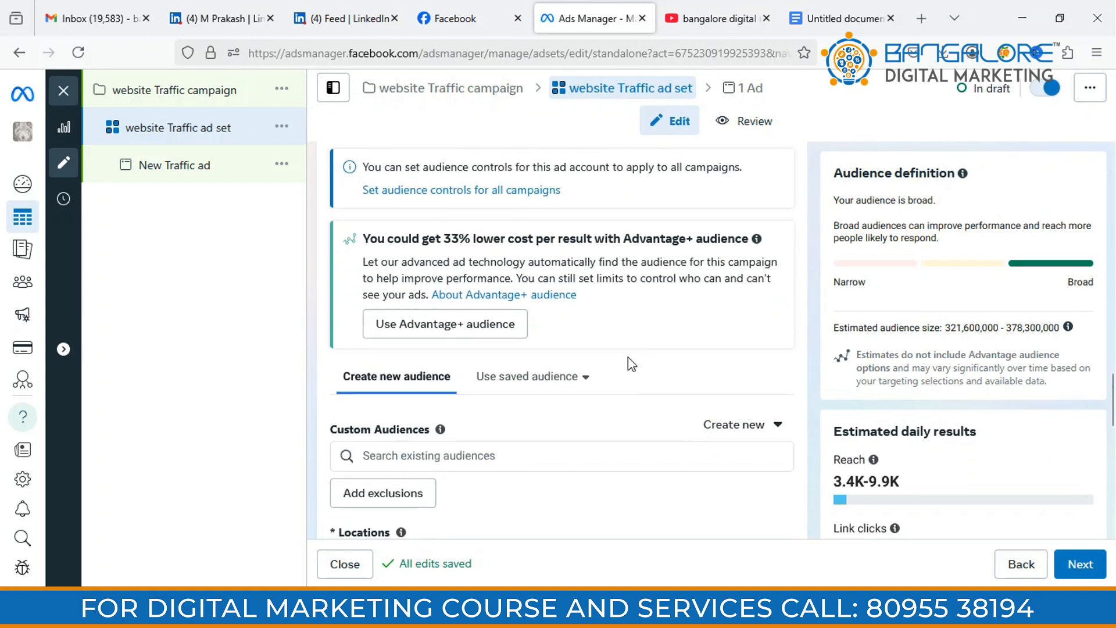
scroll(628, 357, "up", 4)
scroll(628, 357, "down", 5)
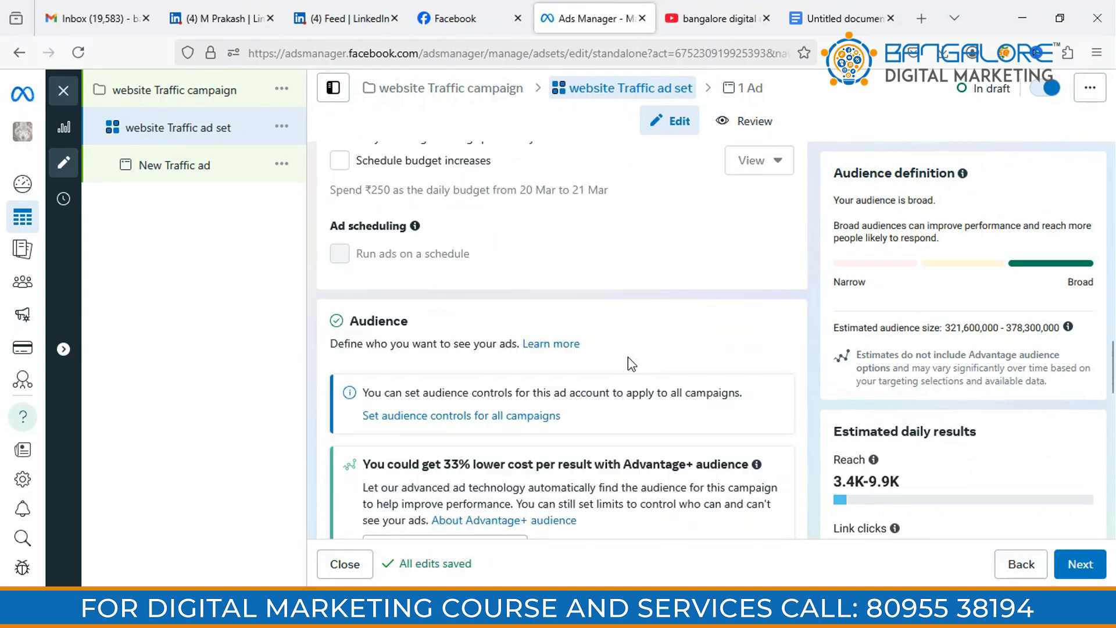
scroll(627, 357, "down", 4)
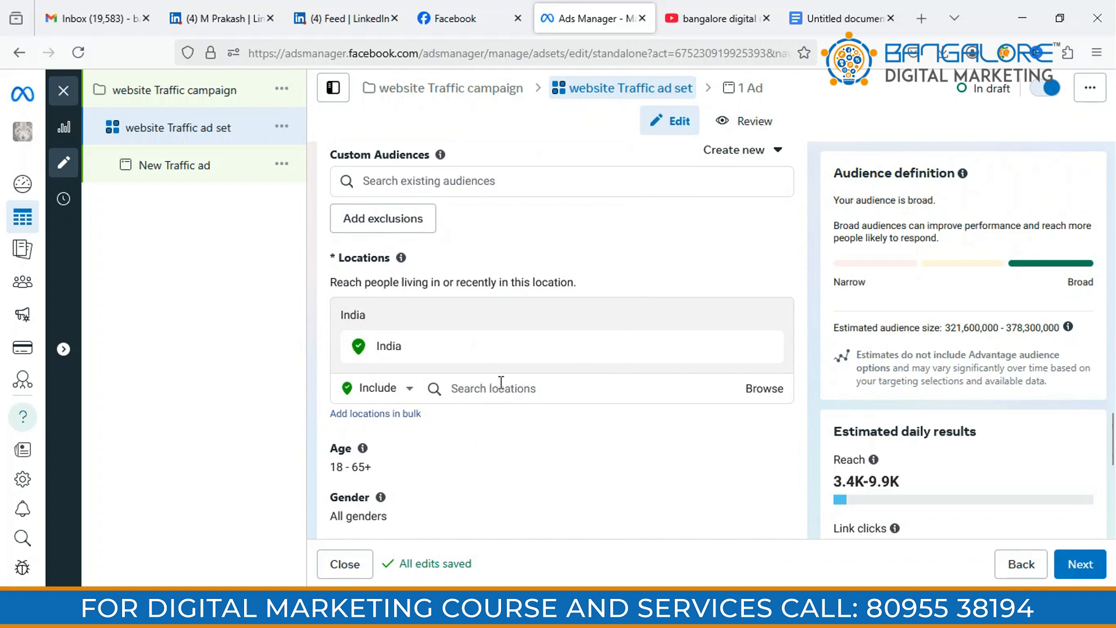
left_click(487, 395)
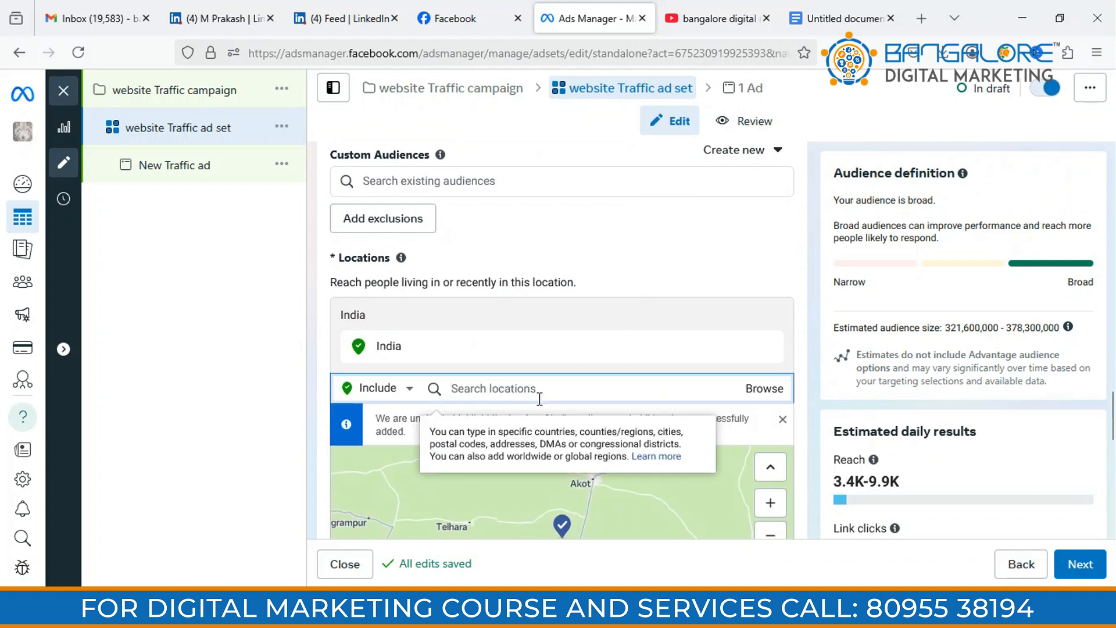
type("bangalore")
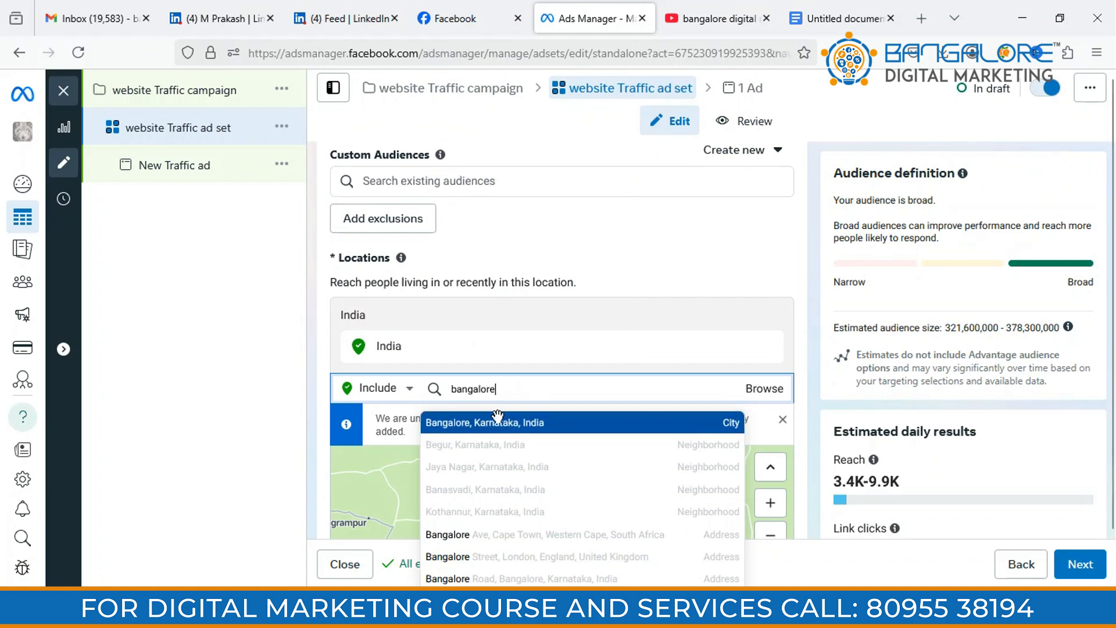
left_click(497, 416)
Check the radius options for the Bangalore location and examine its coverage area on the map
left_click(562, 348)
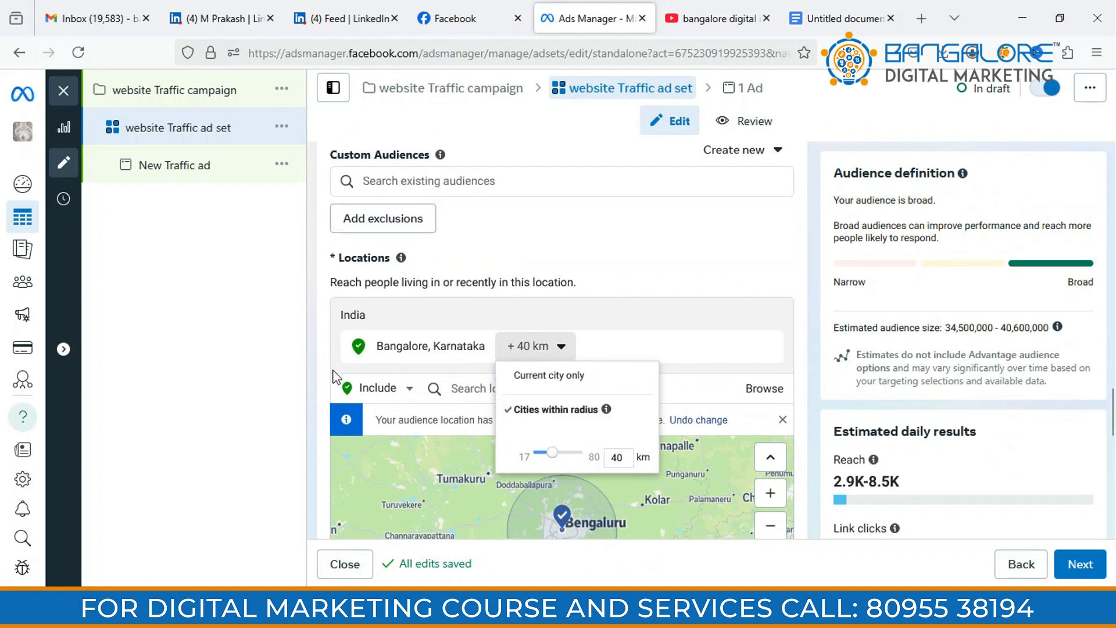
left_click(313, 350)
scroll(650, 384, "down", 2)
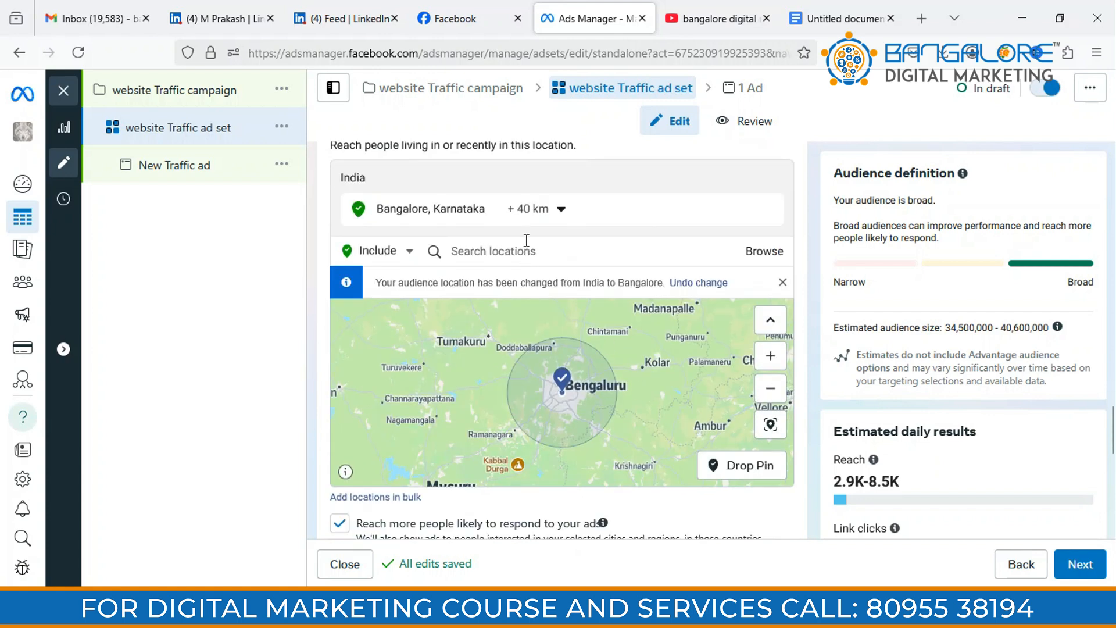
scroll(603, 459, "down", 3)
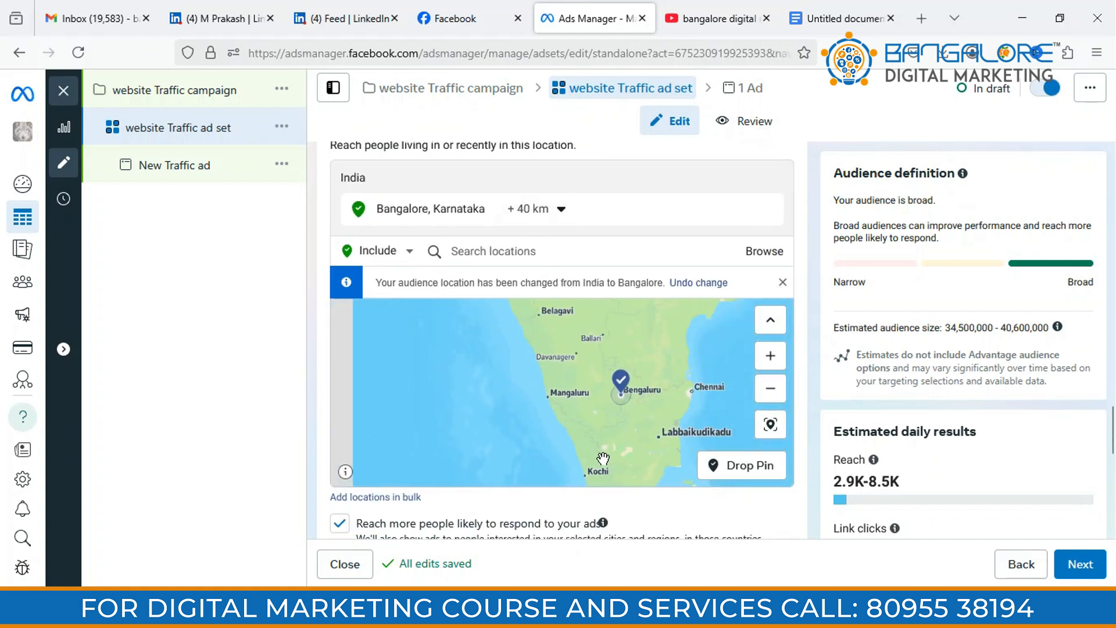
scroll(603, 459, "down", 1)
scroll(699, 541, "down", 1)
scroll(499, 319, "up", 4)
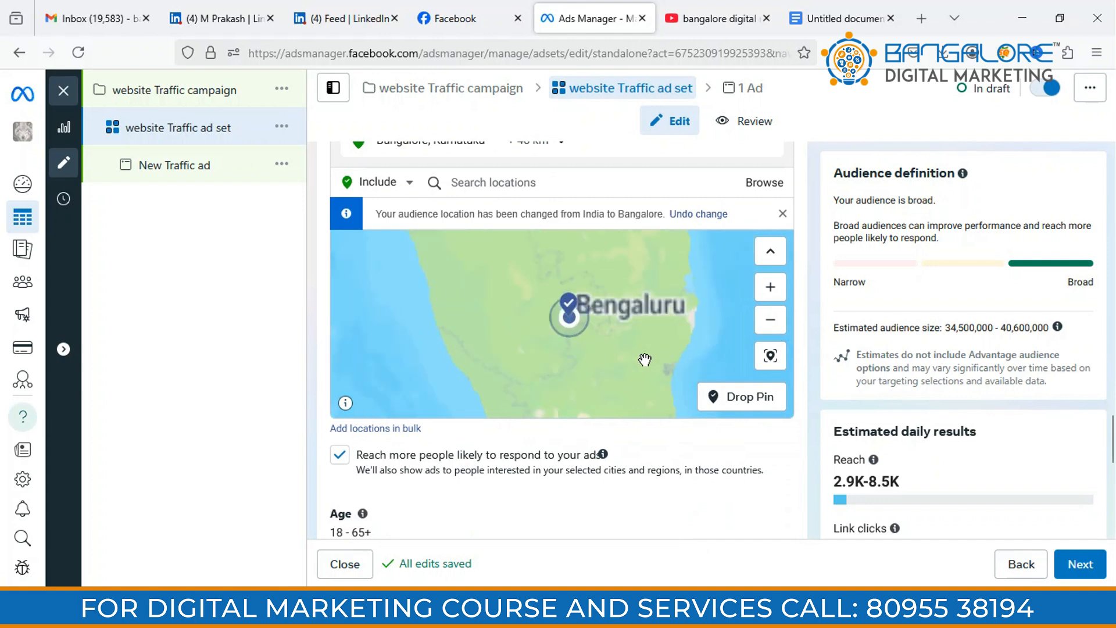
left_click_drag(499, 319, 663, 426)
Open the audience's age range for editing and set the maximum age to 35
scroll(310, 385, "down", 5)
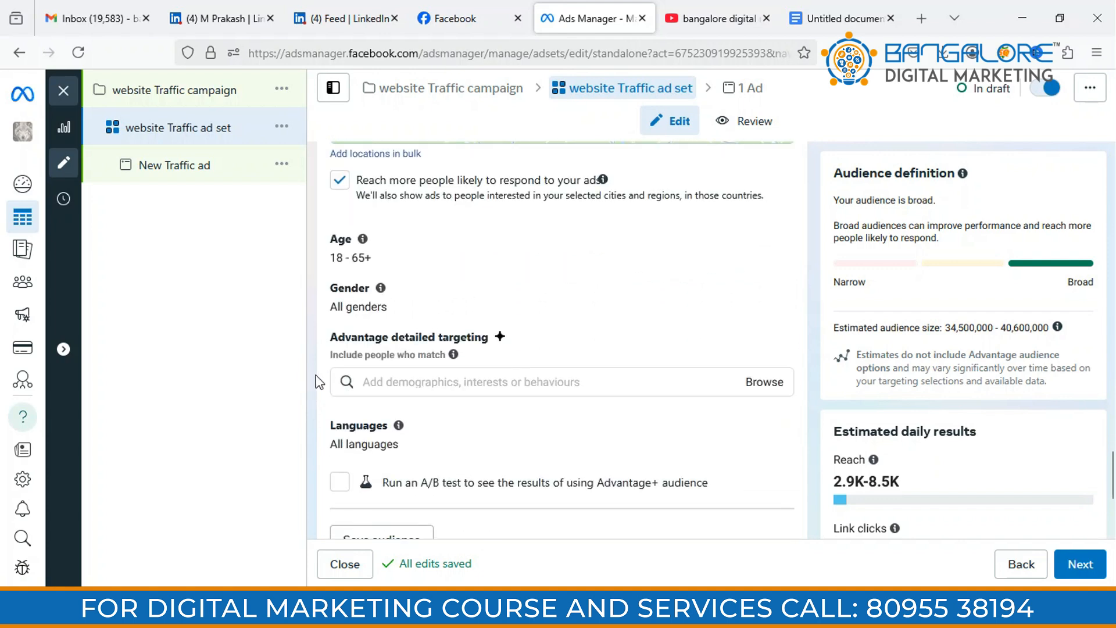
left_click(773, 242)
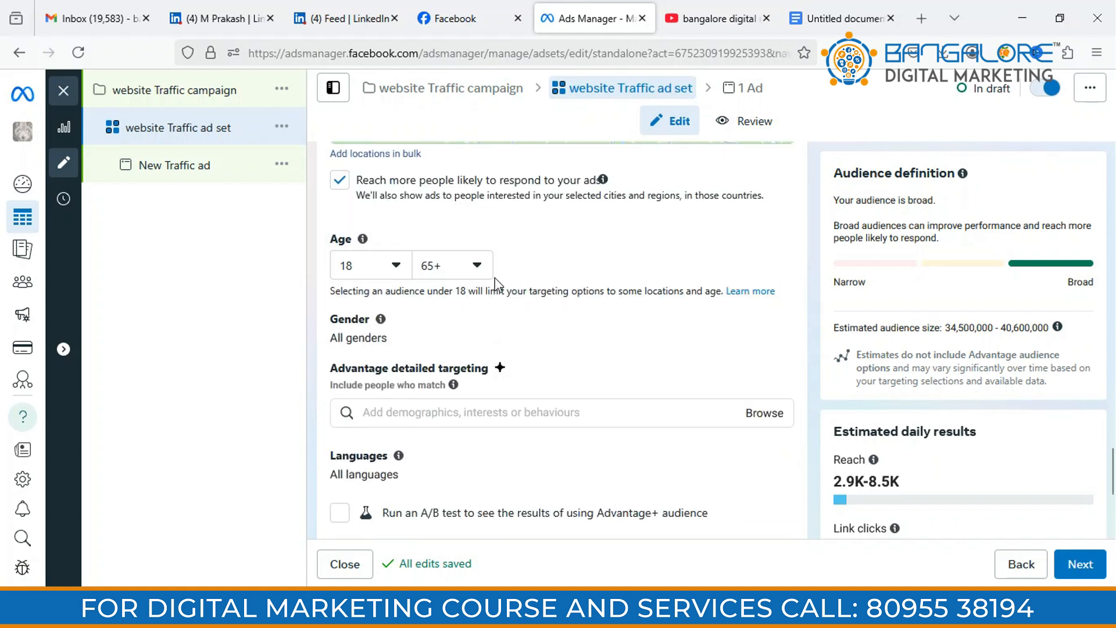
left_click(482, 266)
scroll(459, 384, "up", 10)
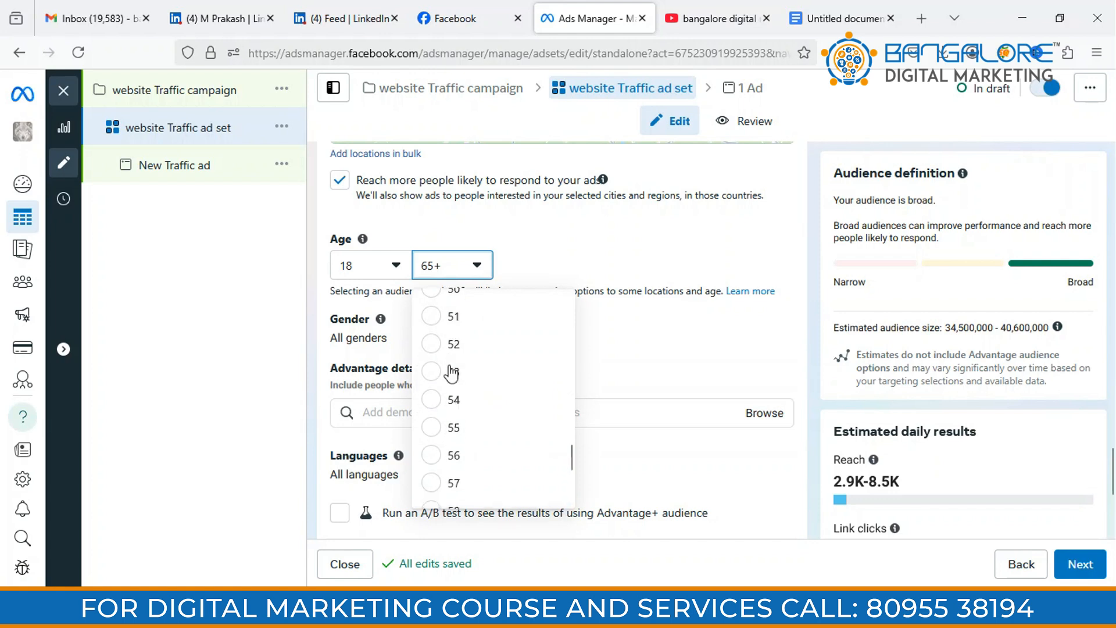
scroll(452, 374, "up", 2)
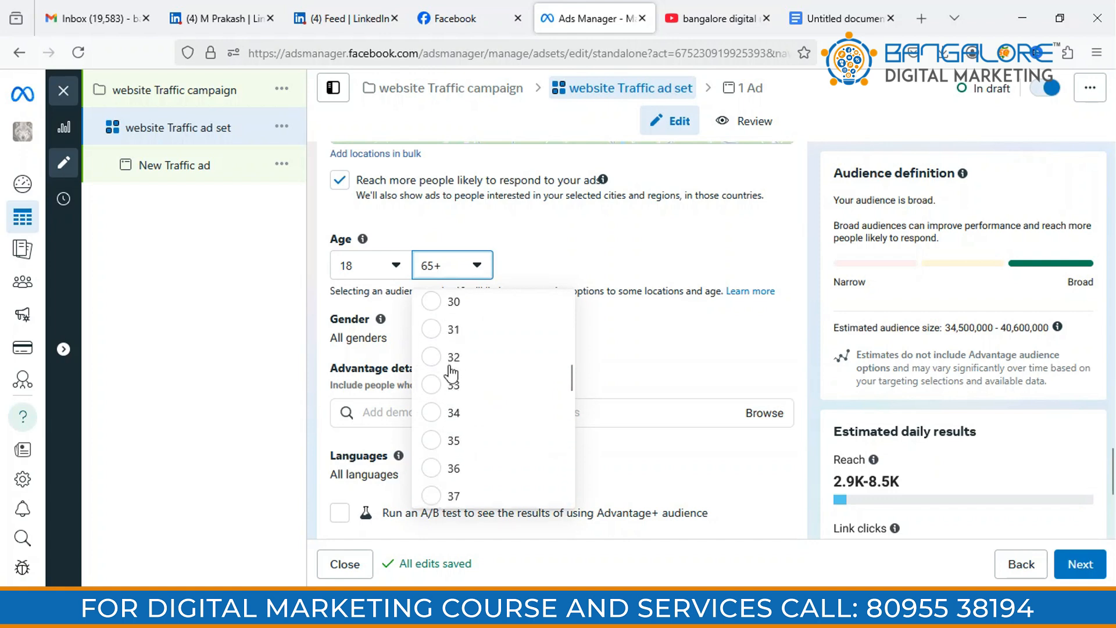
left_click(437, 442)
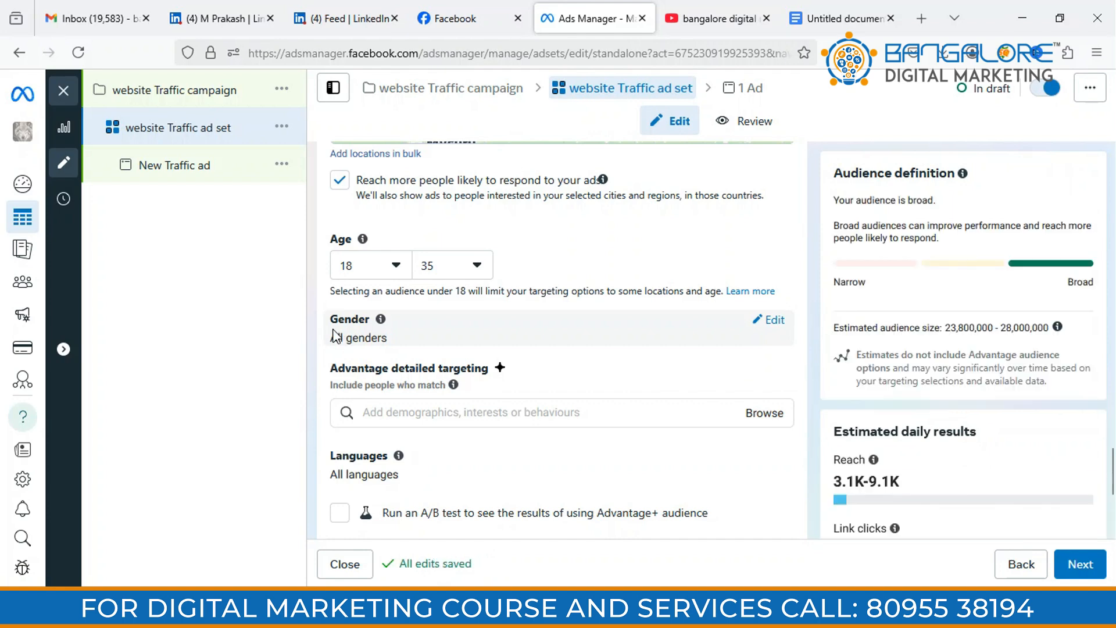
scroll(321, 324, "up", 15)
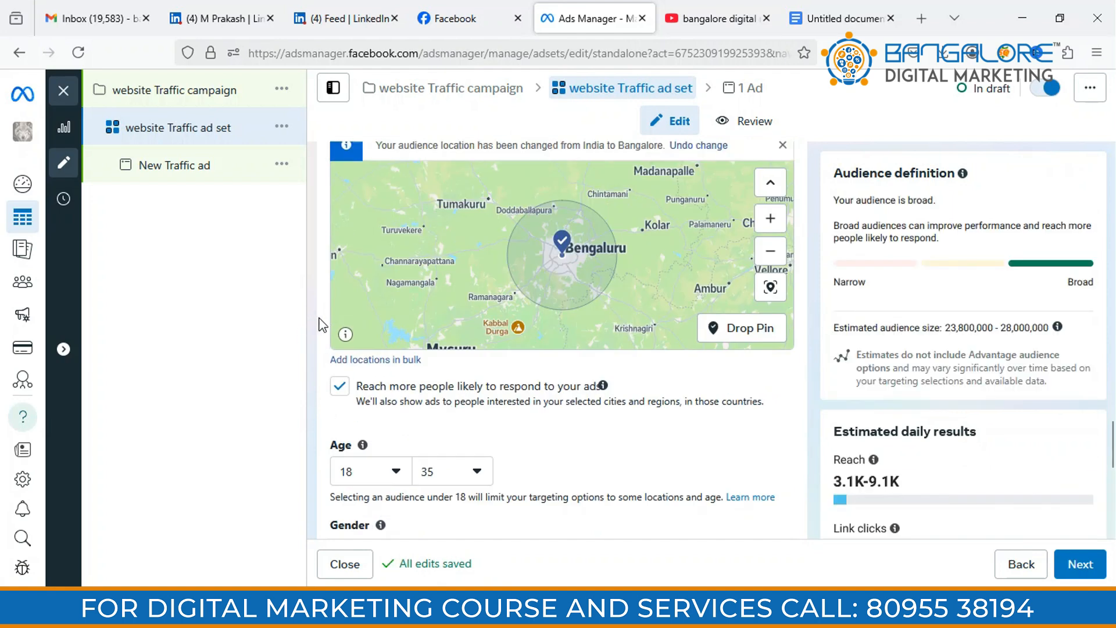
Review the ad set's conversion, budget and schedule, audience and placement settings
scroll(322, 325, "up", 15)
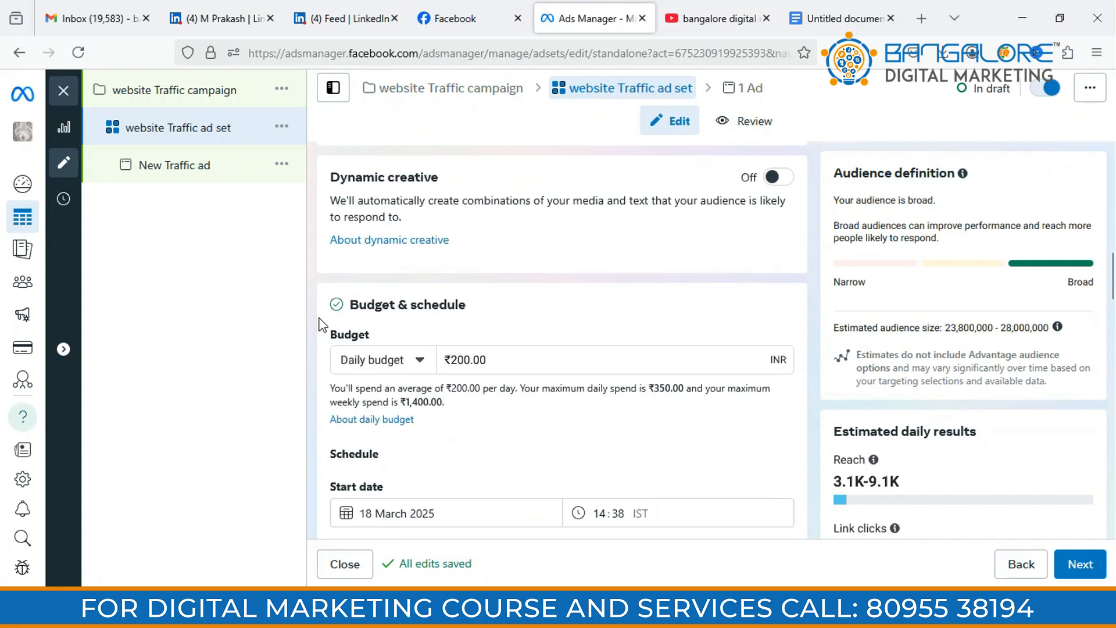
scroll(322, 324, "up", 3)
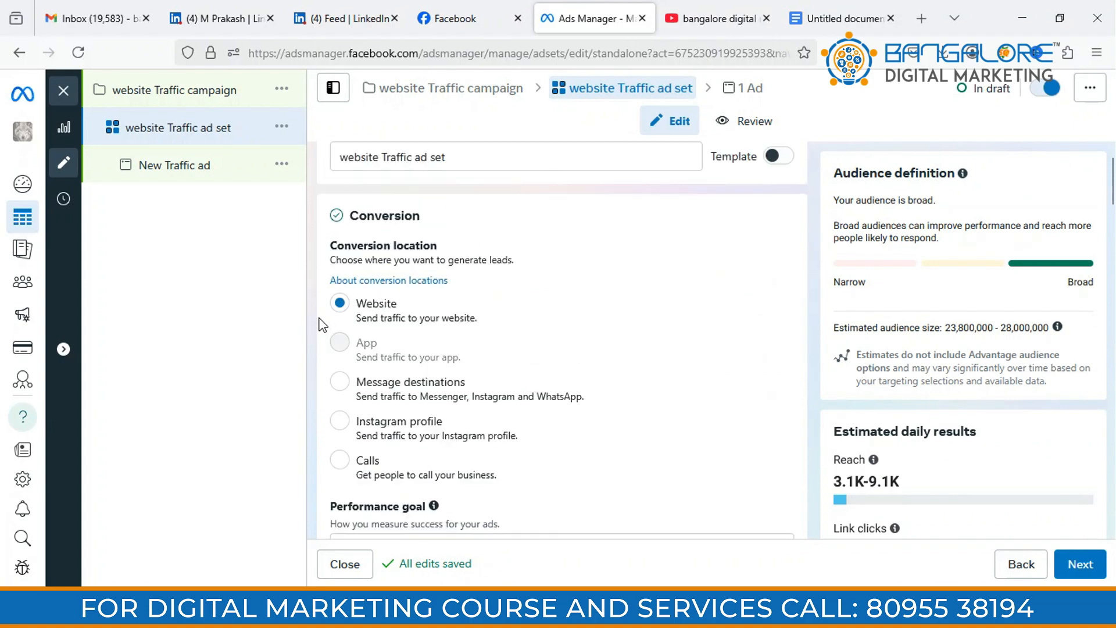
scroll(321, 324, "down", 10)
scroll(322, 324, "down", 15)
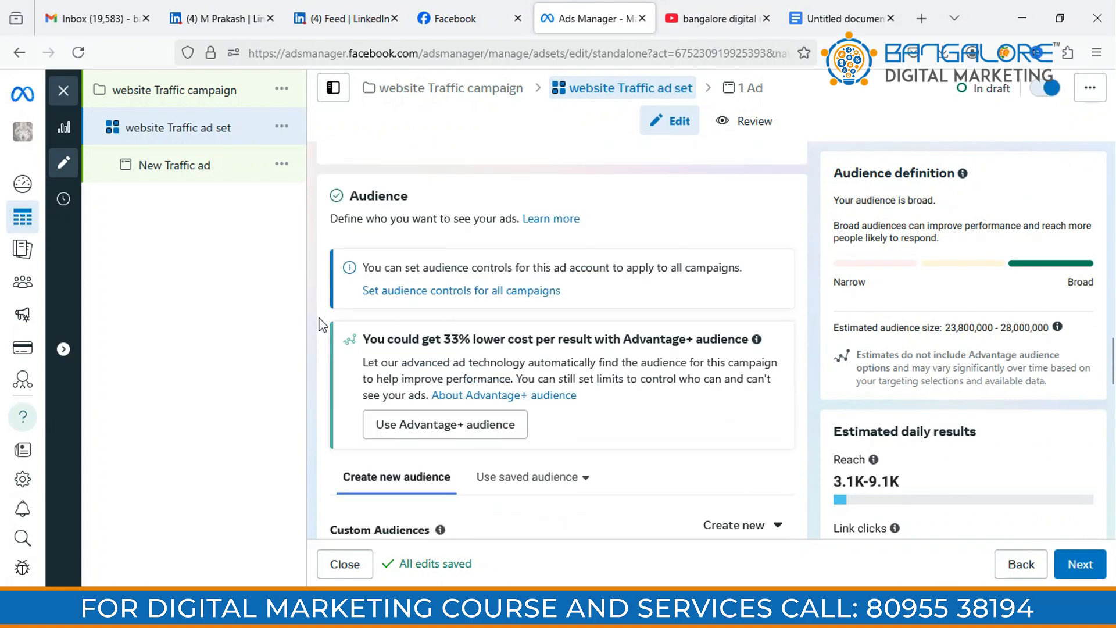
scroll(322, 325, "down", 6)
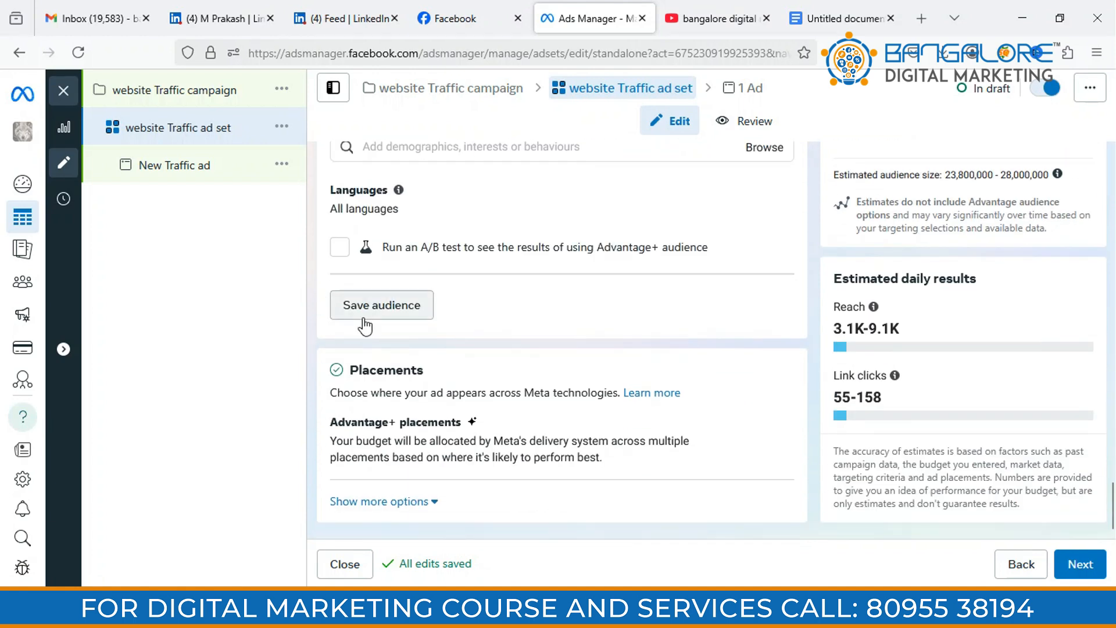
scroll(365, 323, "up", 3)
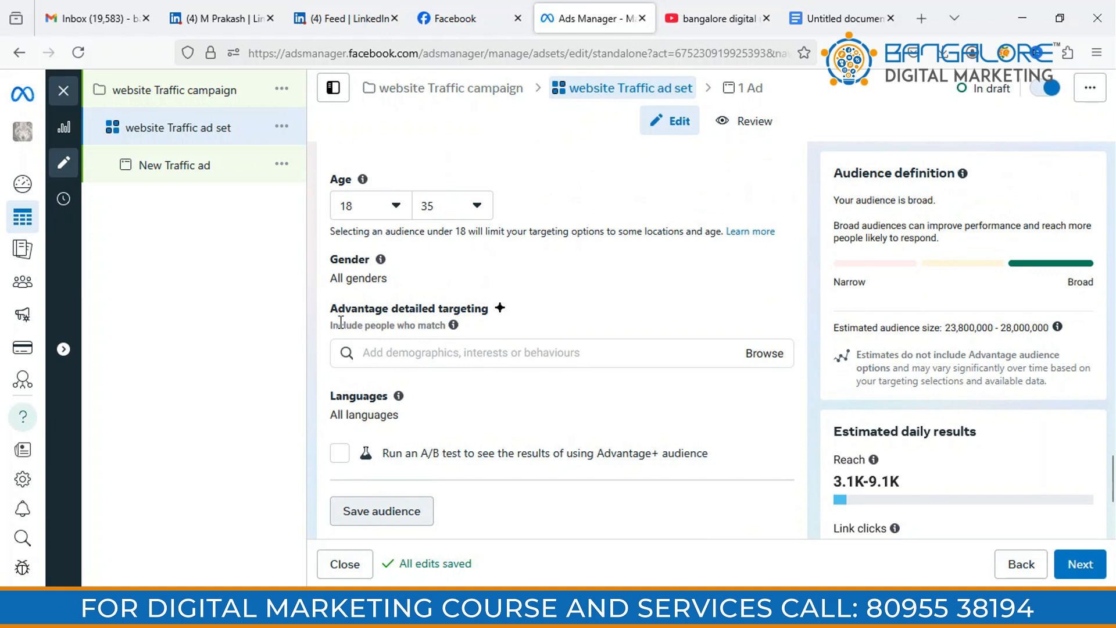
Add the education level Master's degree from the demographics to the audience's detailed targeting
scroll(374, 314, "down", 2)
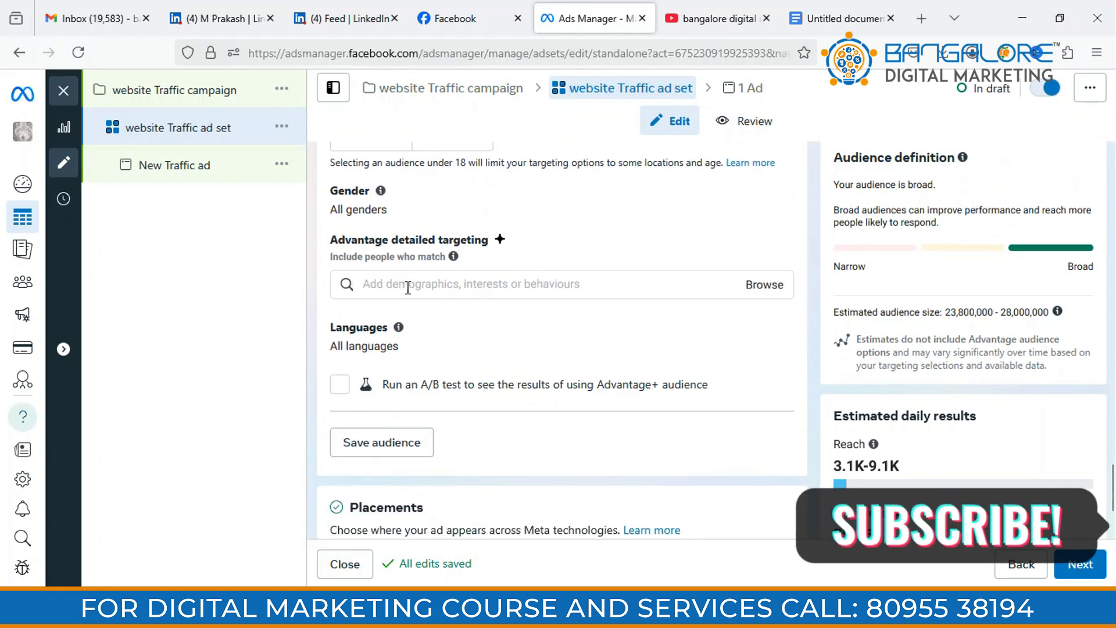
left_click(759, 291)
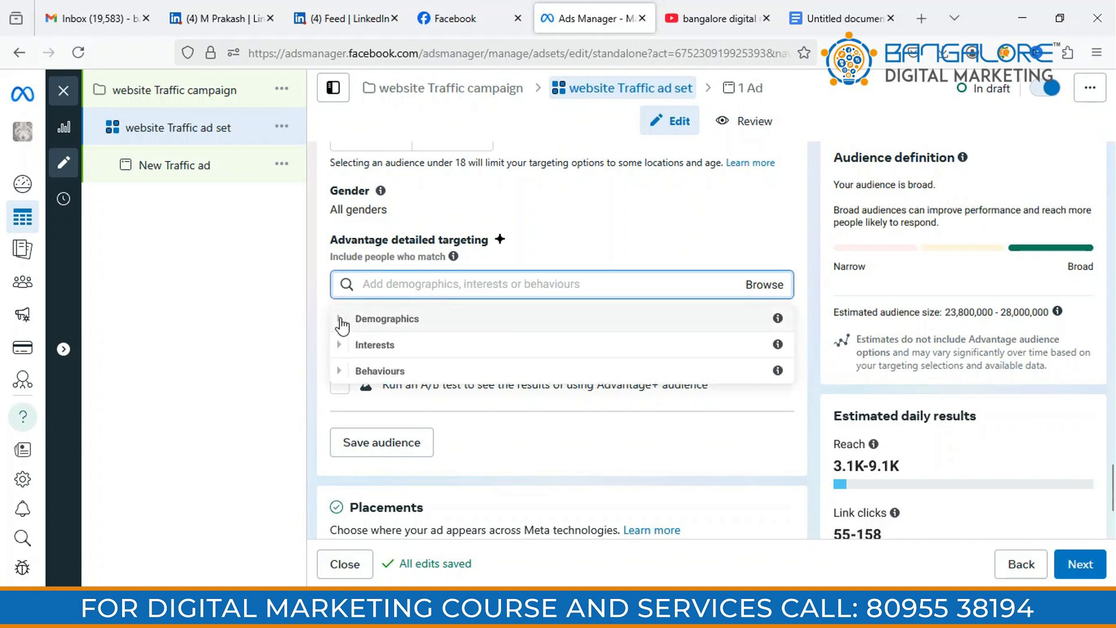
left_click(341, 320)
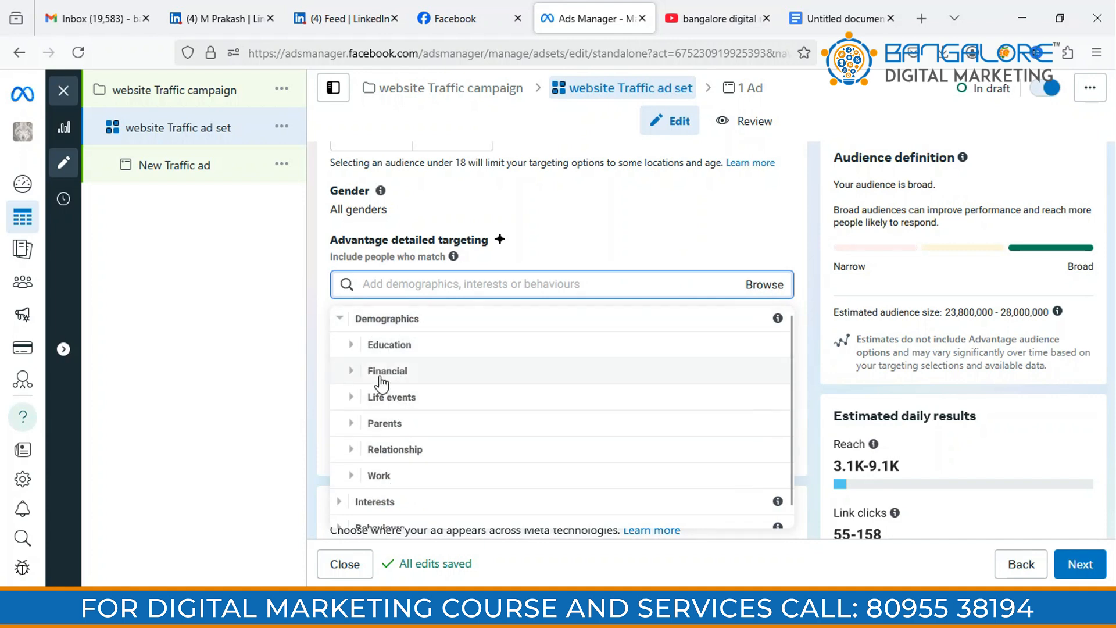
left_click(359, 349)
left_click(362, 345)
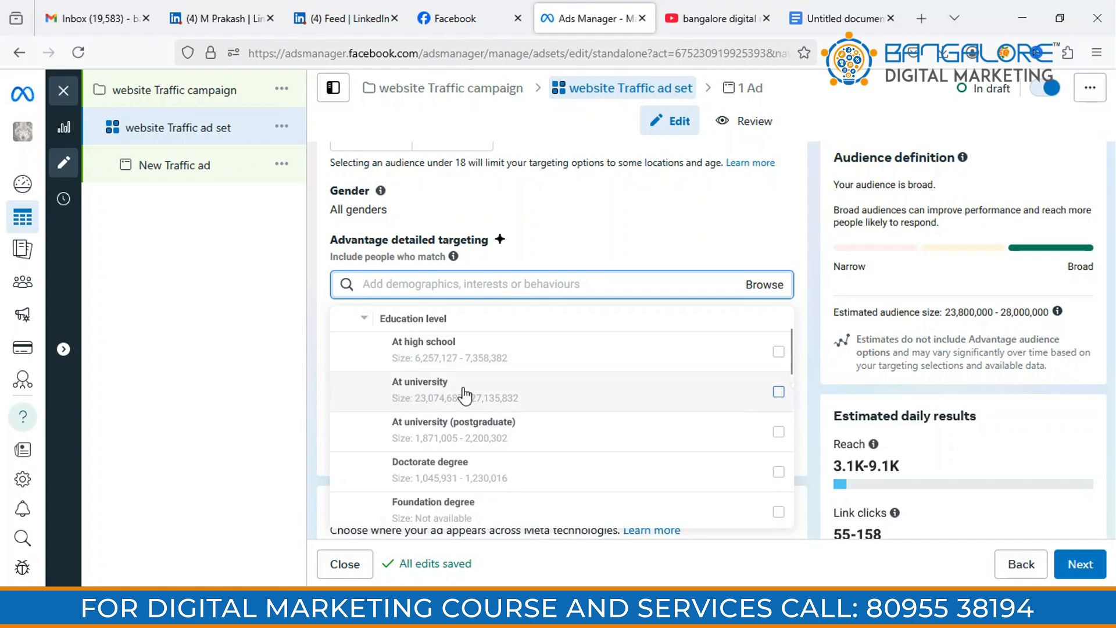
scroll(442, 419, "down", 2)
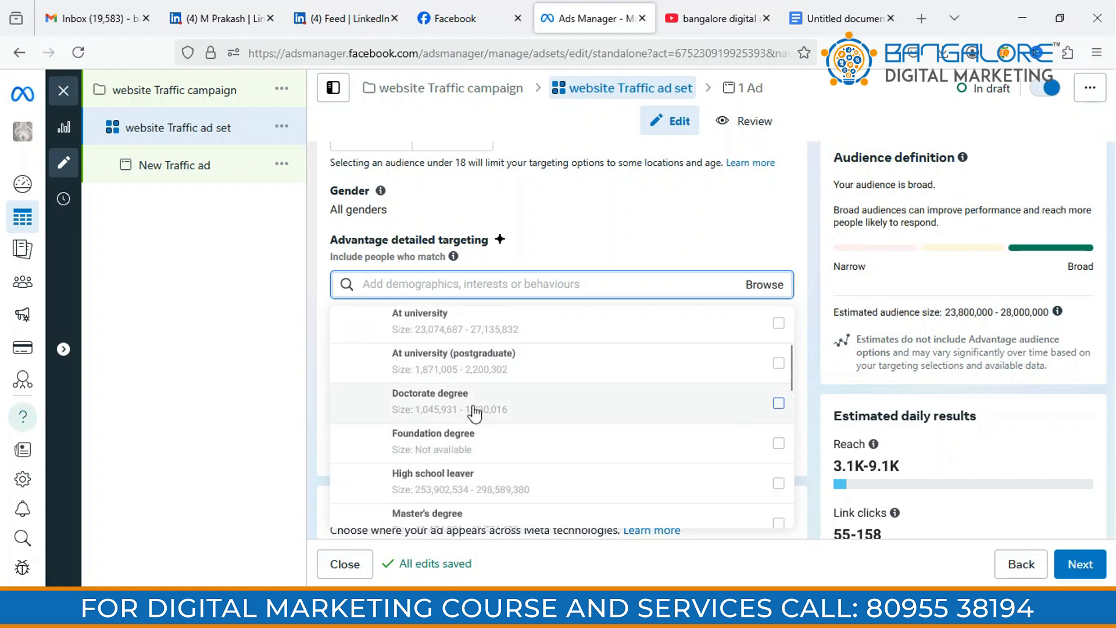
scroll(477, 407, "down", 4)
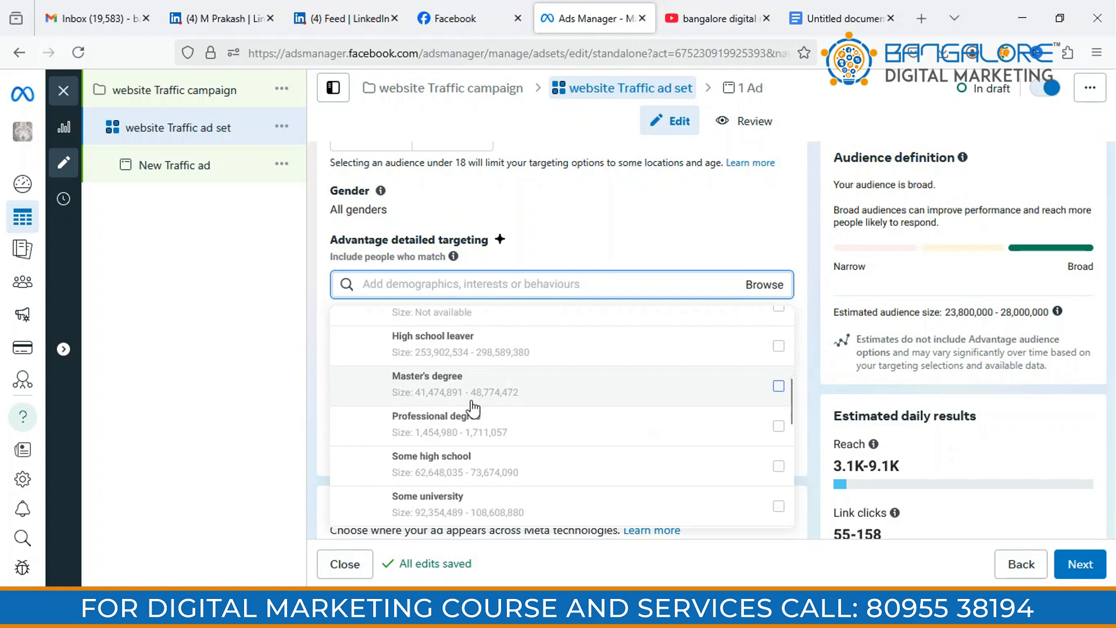
left_click(543, 394)
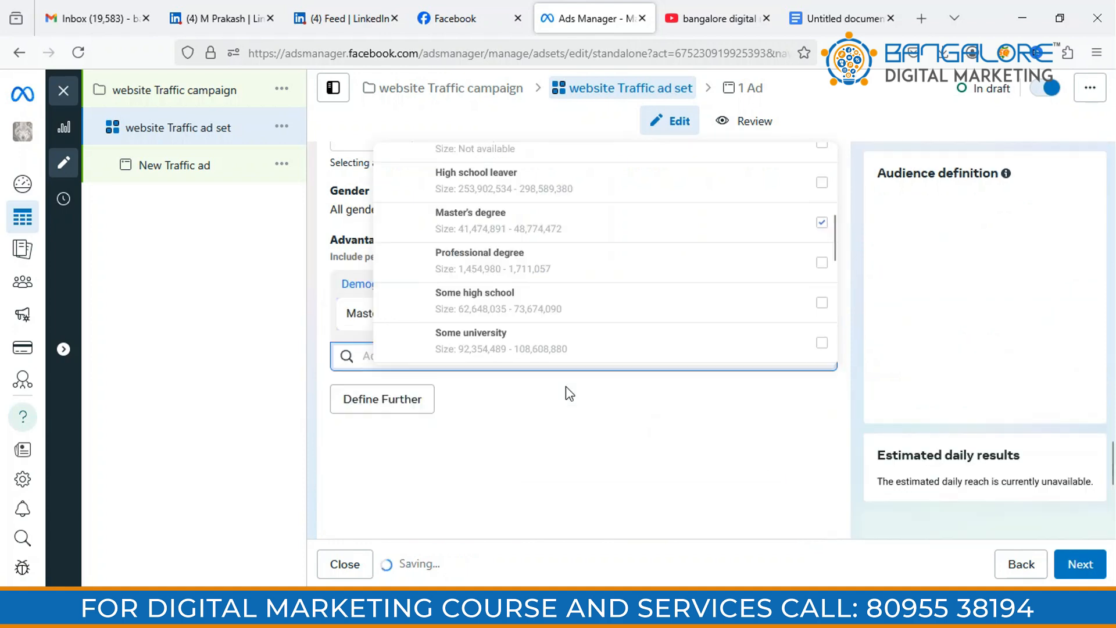
left_click(315, 344)
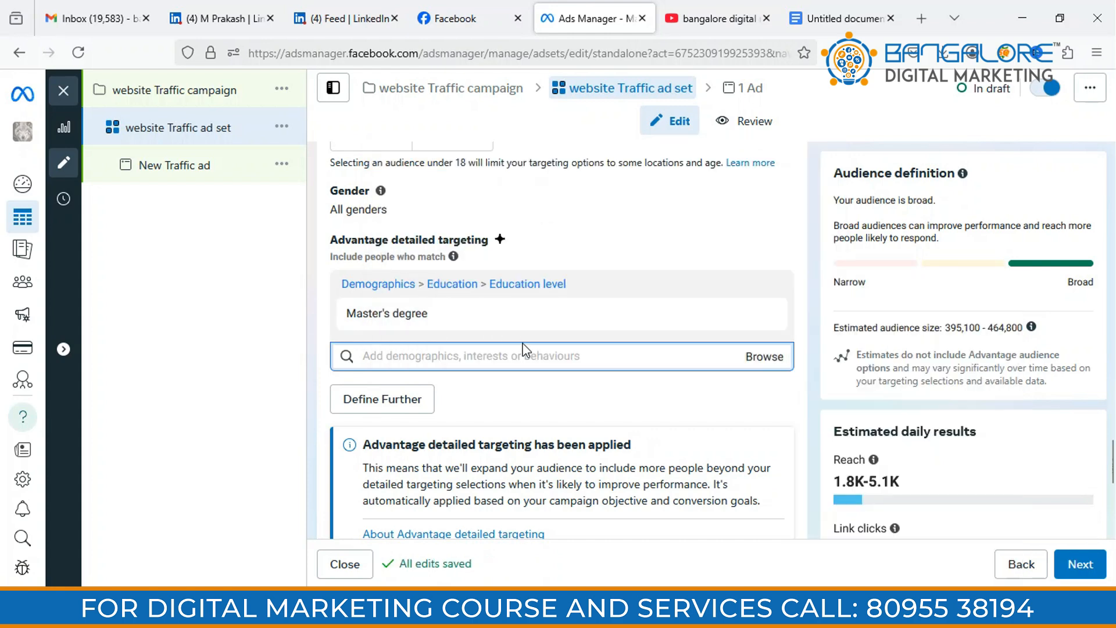
Examine the remaining education level options and the other education categories in the demographics for detailed targeting
left_click(764, 357)
left_click(341, 391)
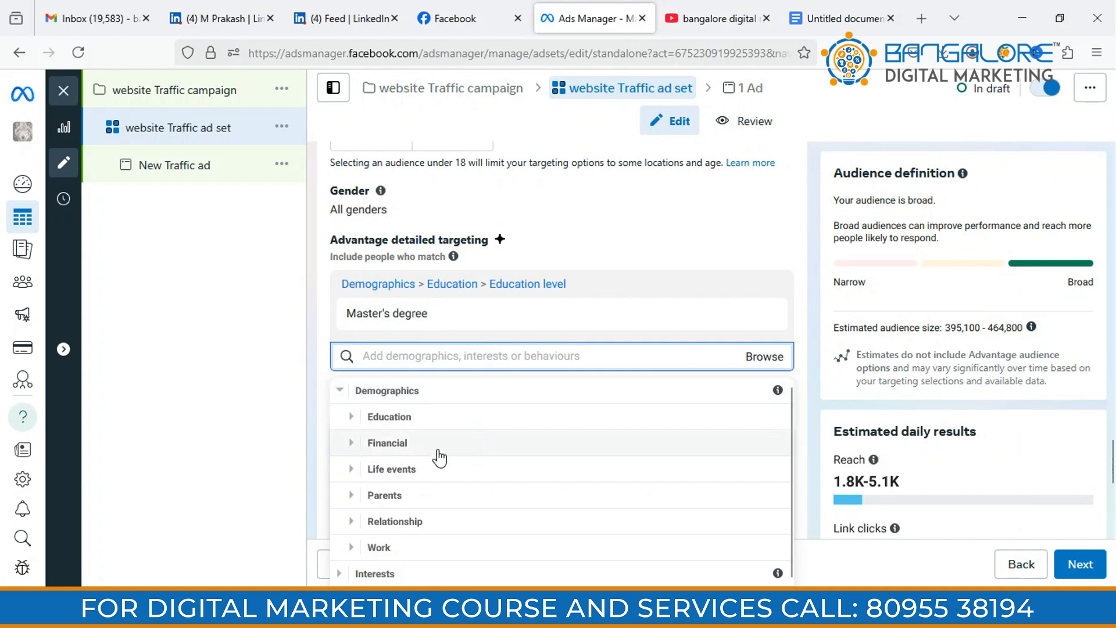
left_click(351, 416)
scroll(391, 468, "down", 1)
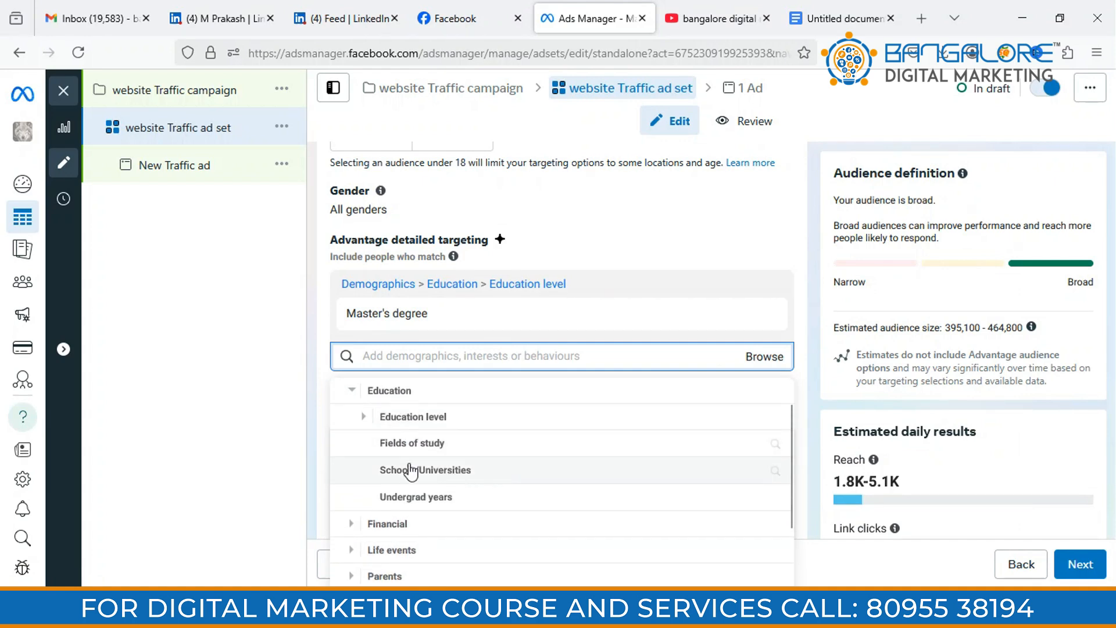
left_click(368, 420)
scroll(524, 461, "down", 3)
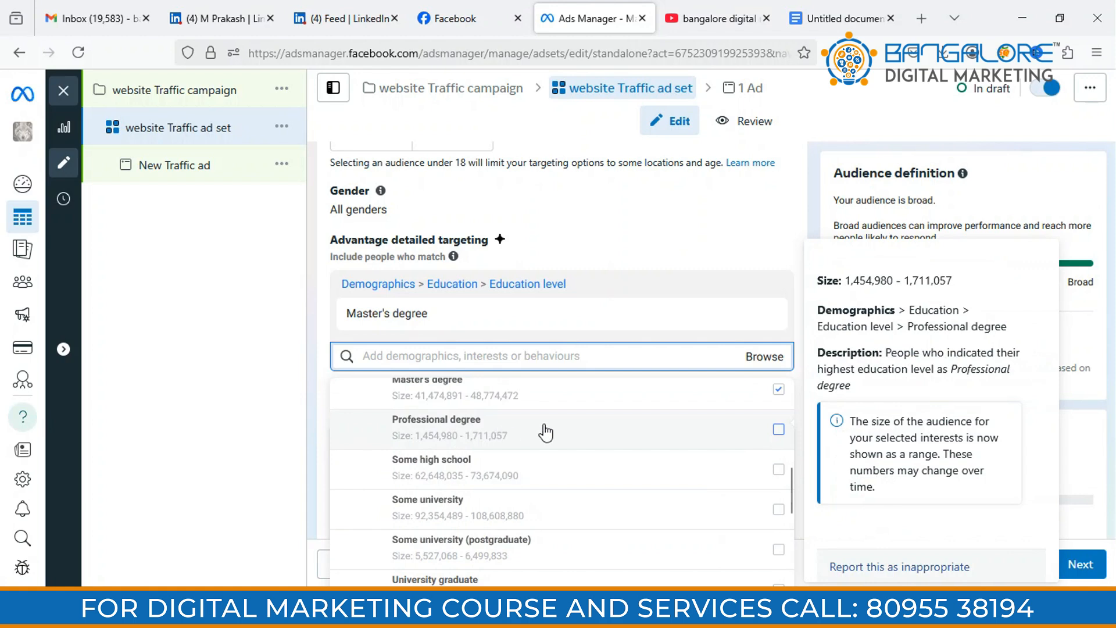
scroll(434, 443, "down", 1)
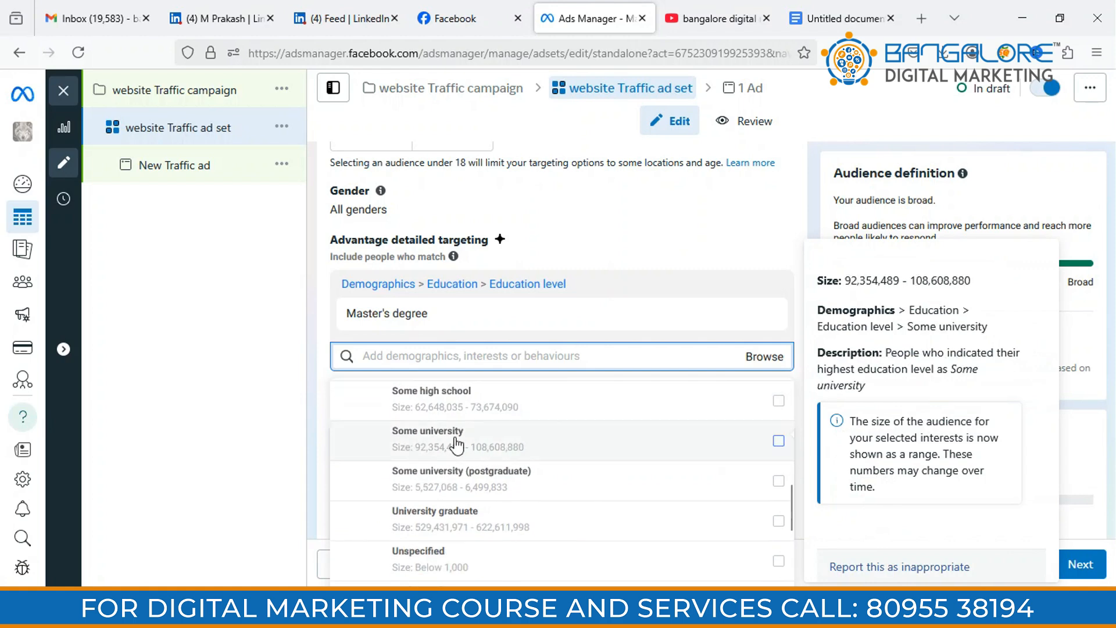
scroll(438, 451, "down", 2)
scroll(465, 465, "down", 1)
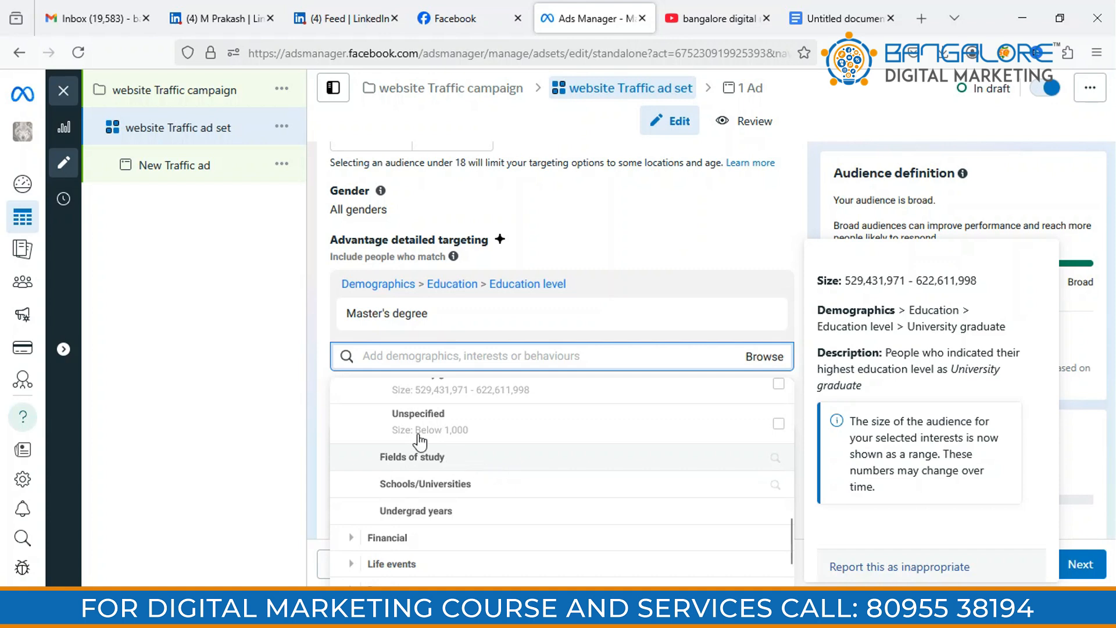
scroll(411, 496, "down", 2)
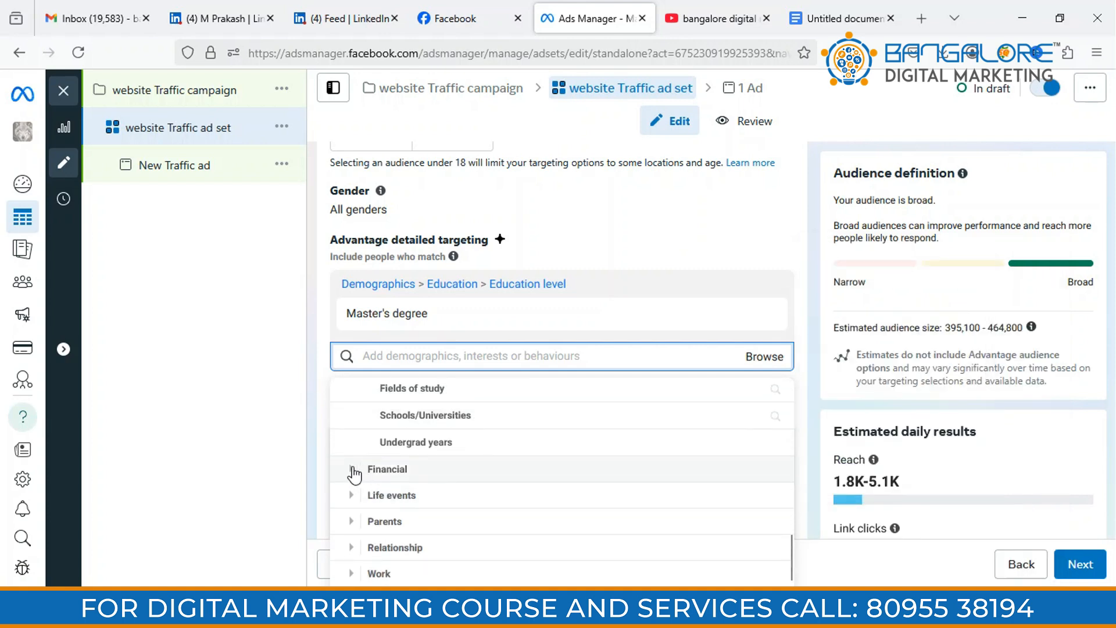
Examine the household income options under the financial demographics
left_click(353, 470)
scroll(372, 459, "down", 1)
left_click(371, 430)
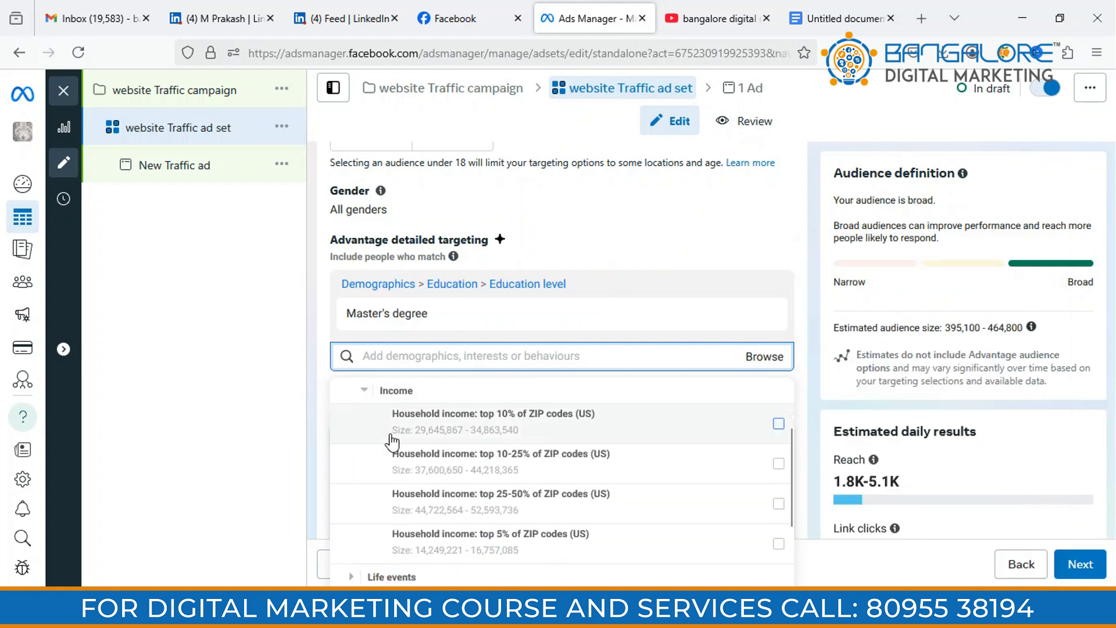
scroll(419, 474, "up", 2)
scroll(602, 514, "down", 2)
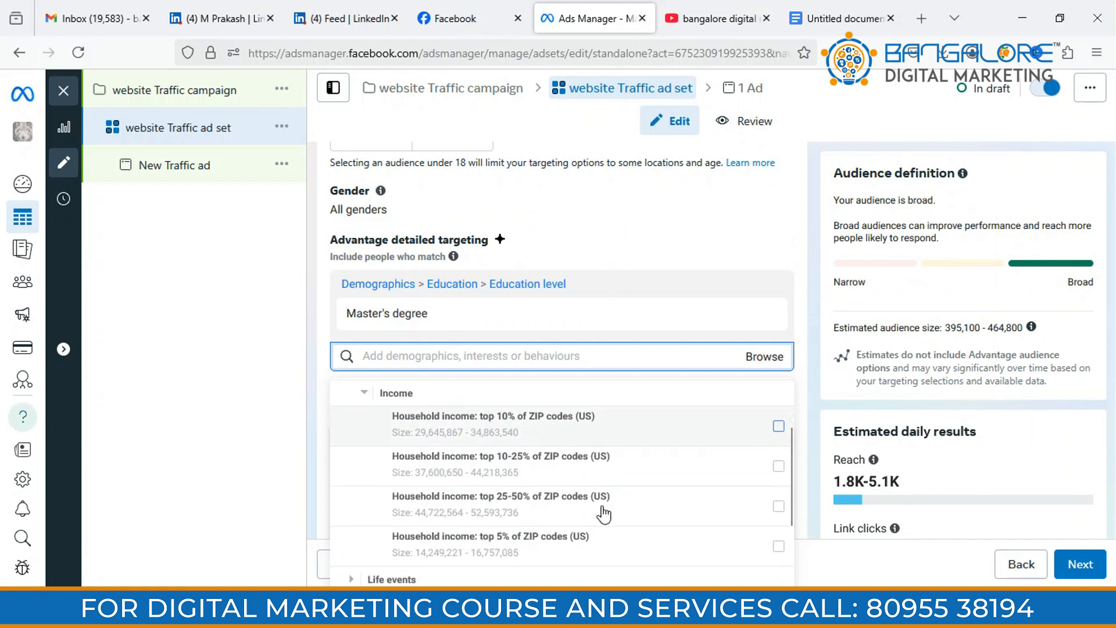
Look through the life events options in the demographics
scroll(603, 512, "down", 2)
left_click(352, 456)
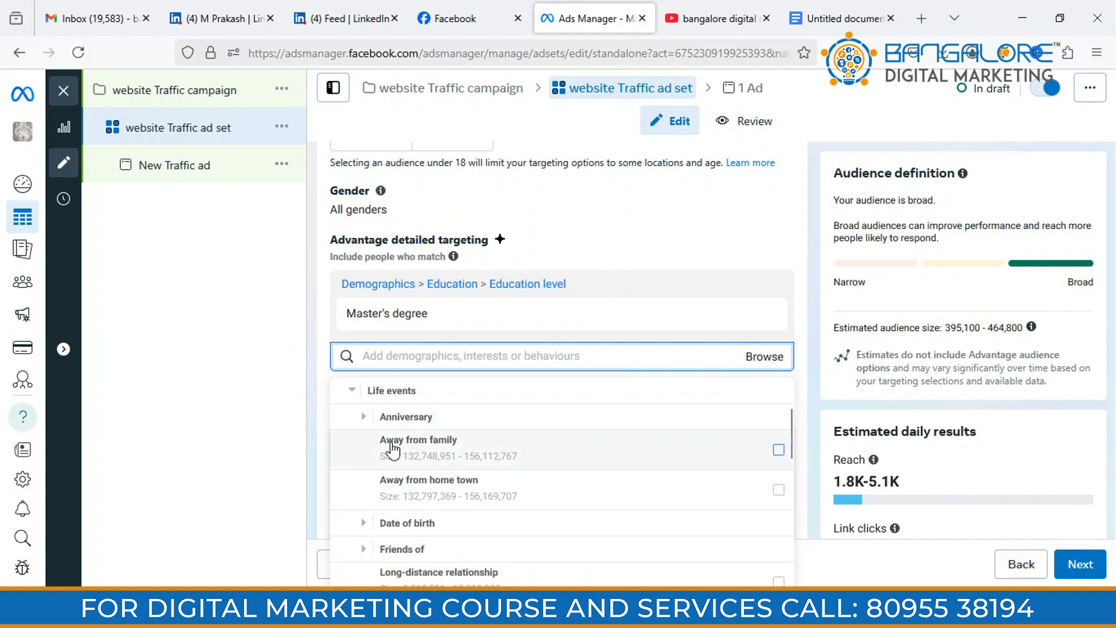
scroll(464, 501, "down", 3)
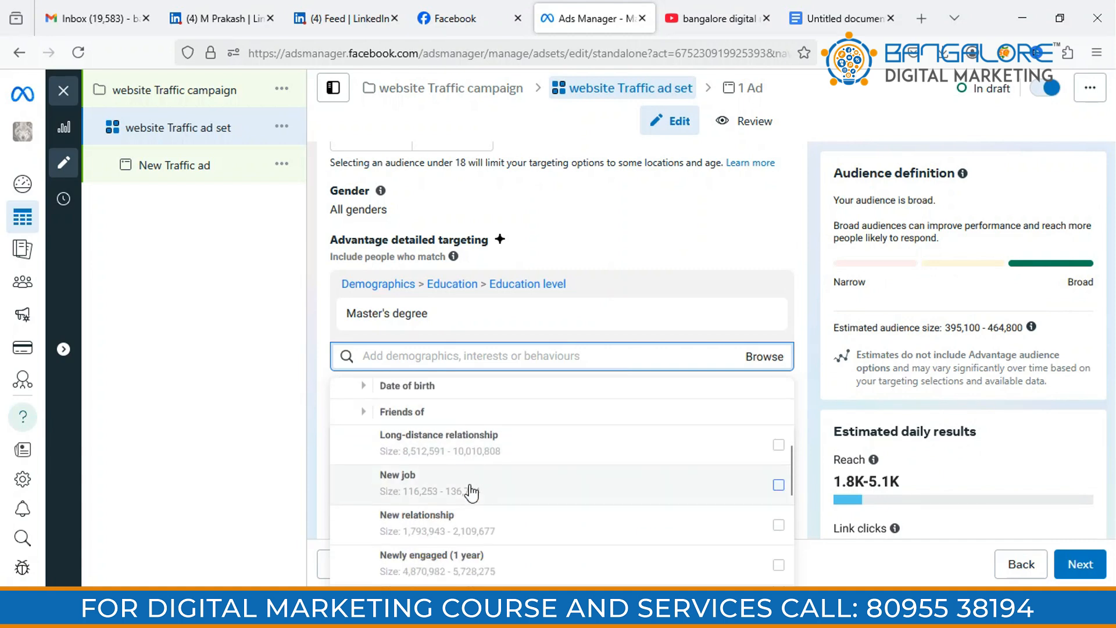
scroll(471, 493, "up", 5)
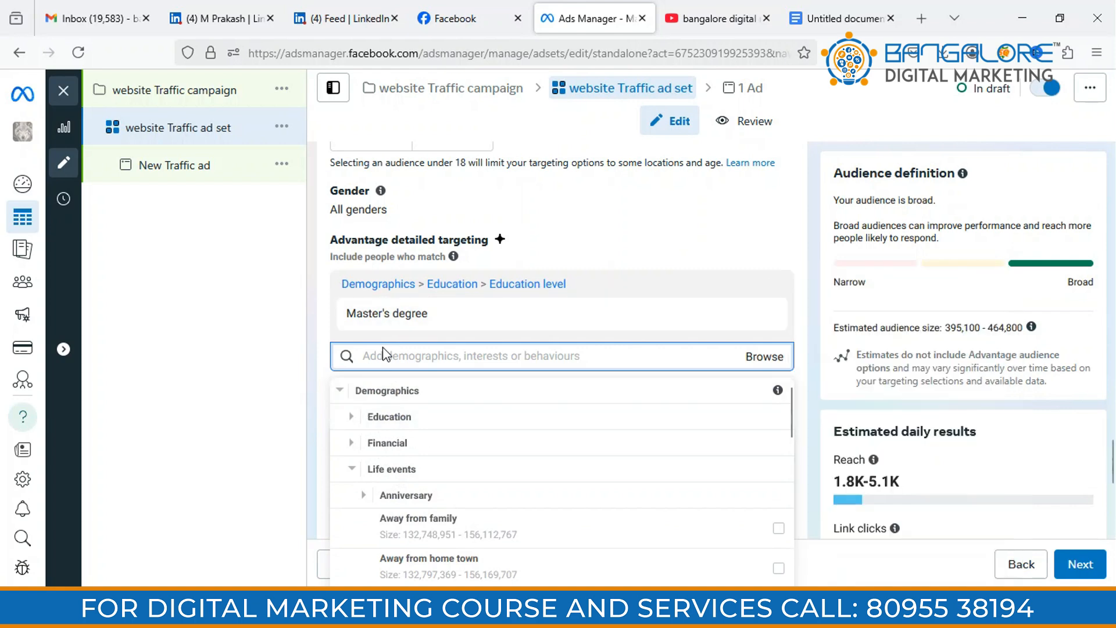
Add the business and industry interest Entrepreneurship (business & finance) to the audience's detailed targeting
left_click(341, 391)
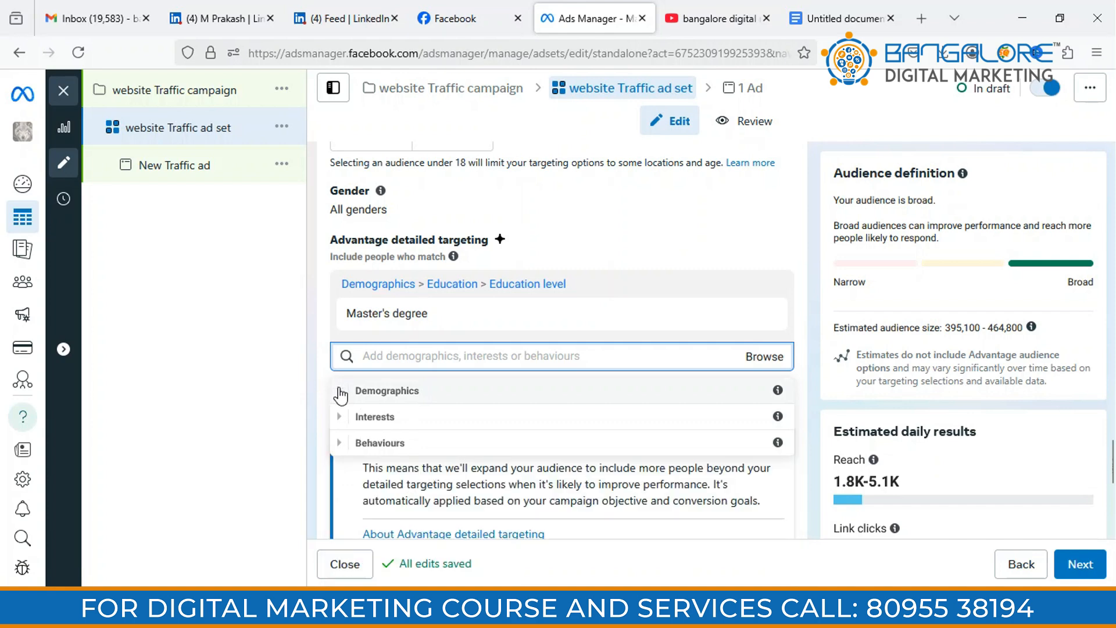
left_click(343, 416)
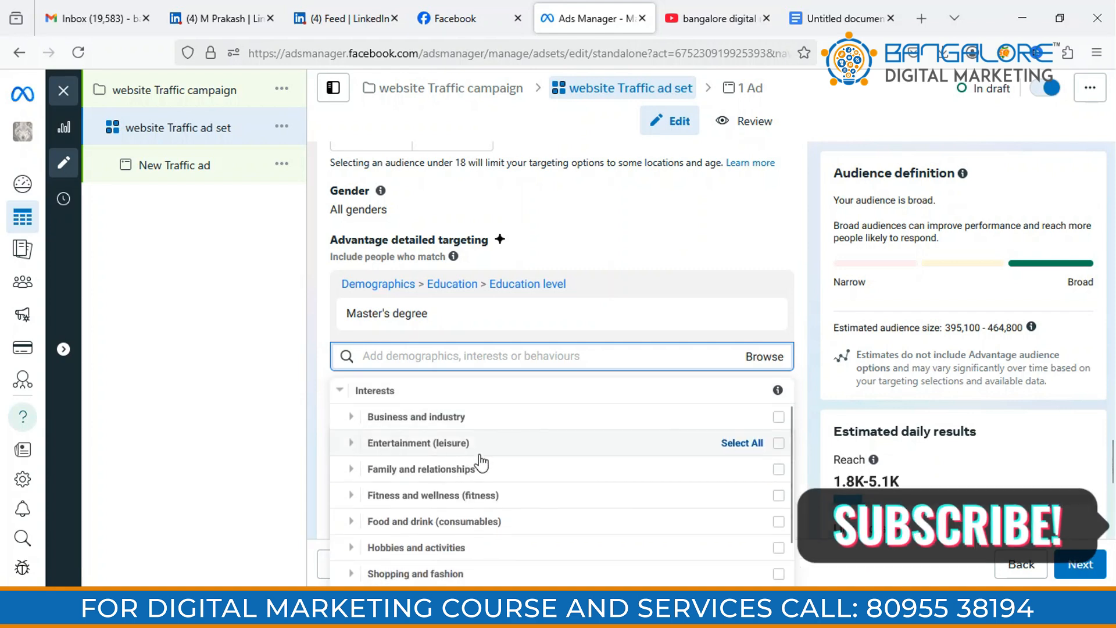
left_click(350, 420)
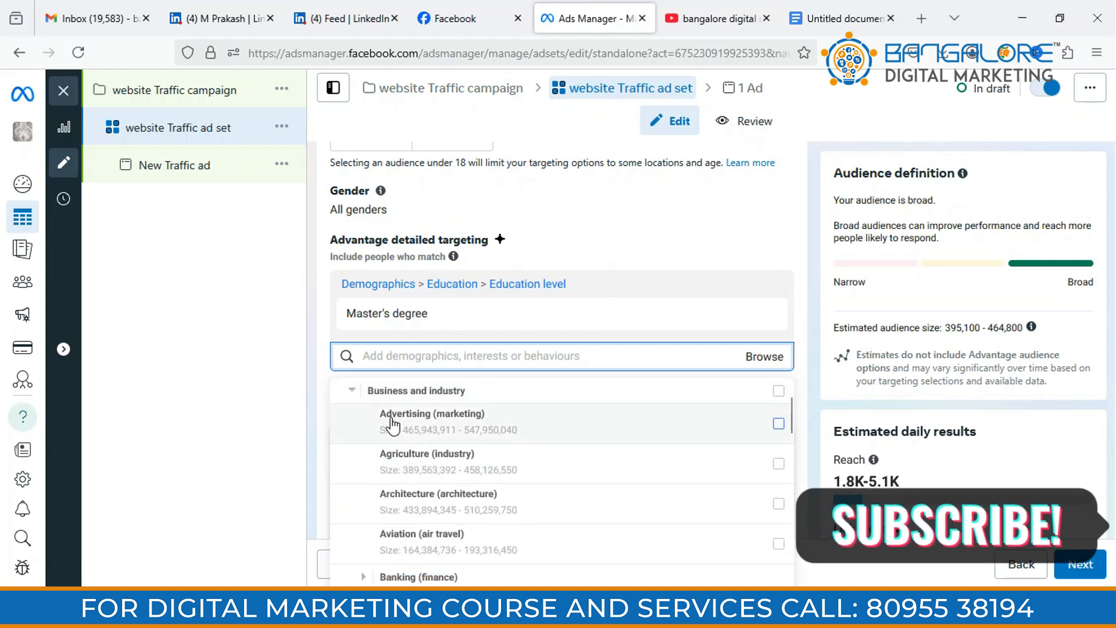
mouse_move(508, 441)
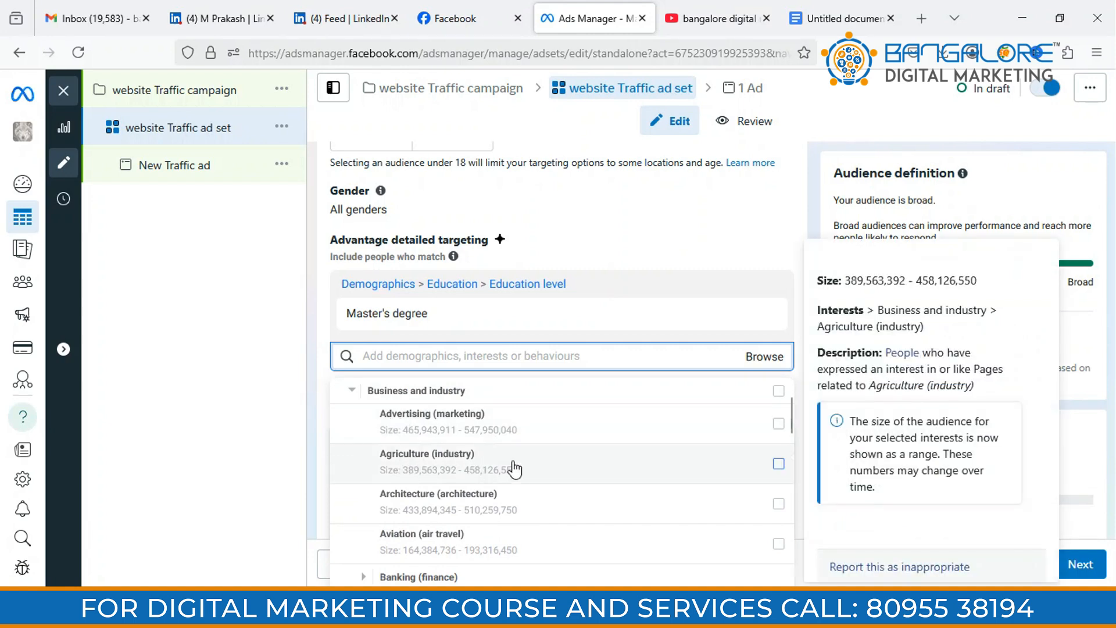
scroll(515, 469, "down", 5)
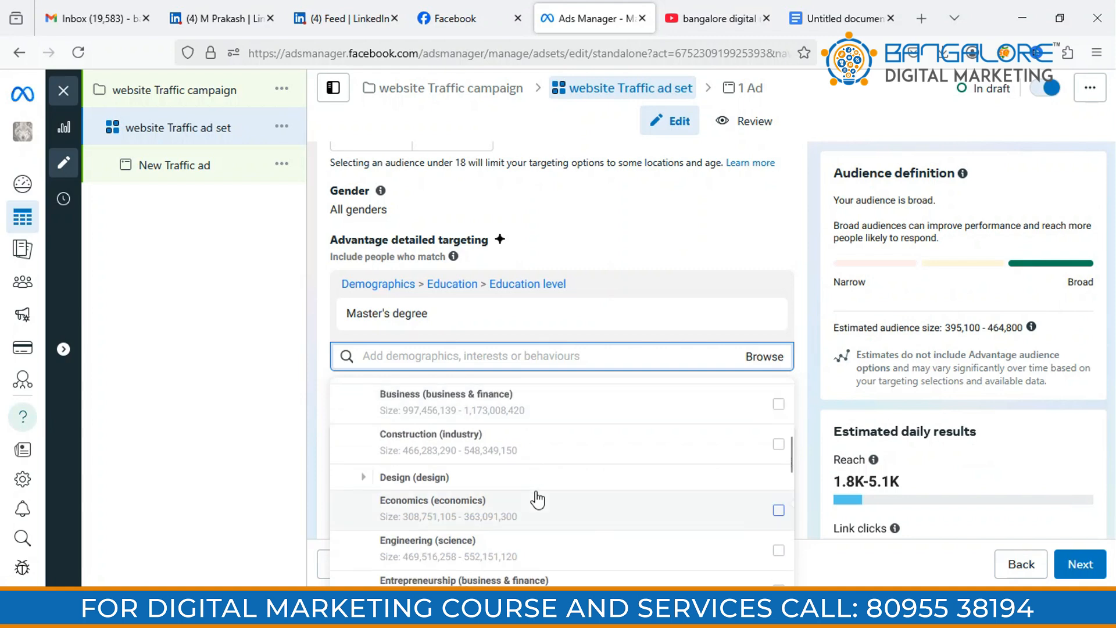
scroll(536, 498, "down", 2)
scroll(512, 495, "down", 2)
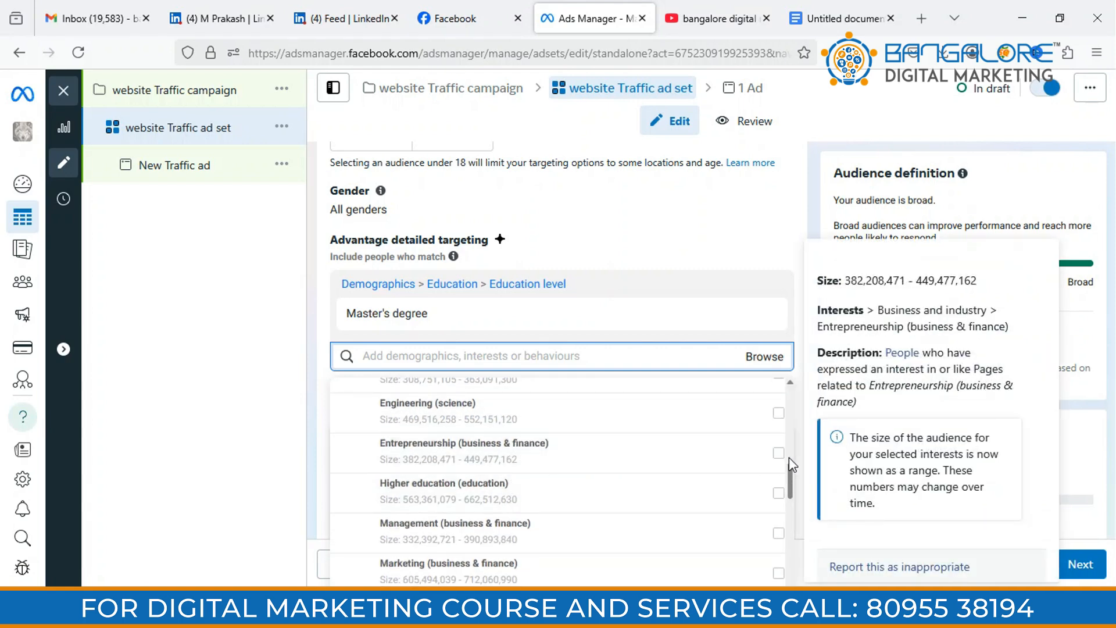
left_click(574, 472)
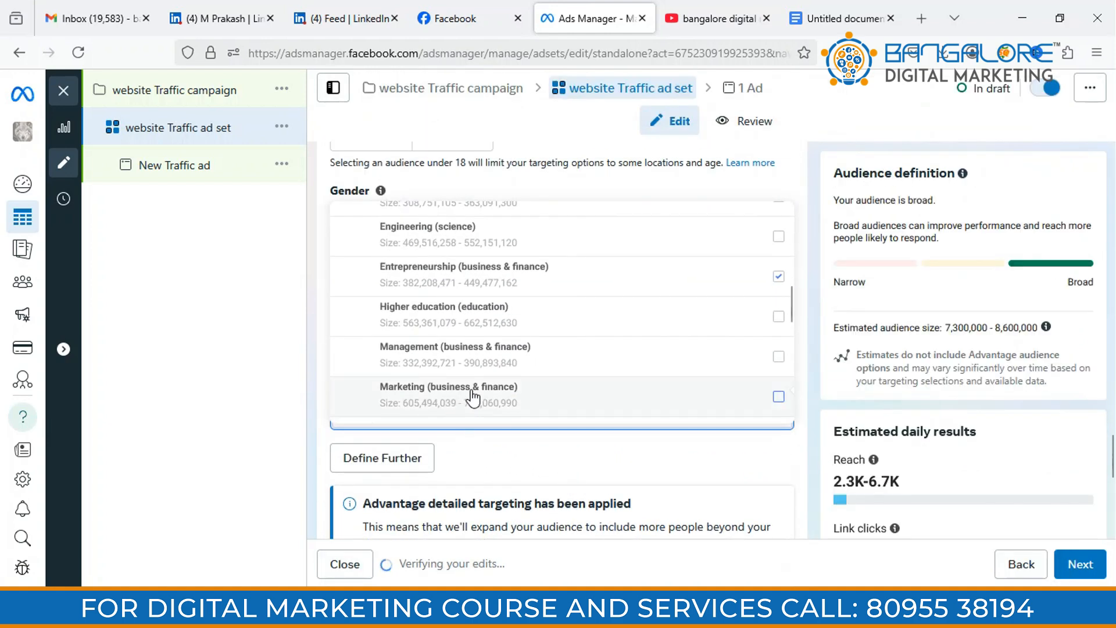
left_click(314, 401)
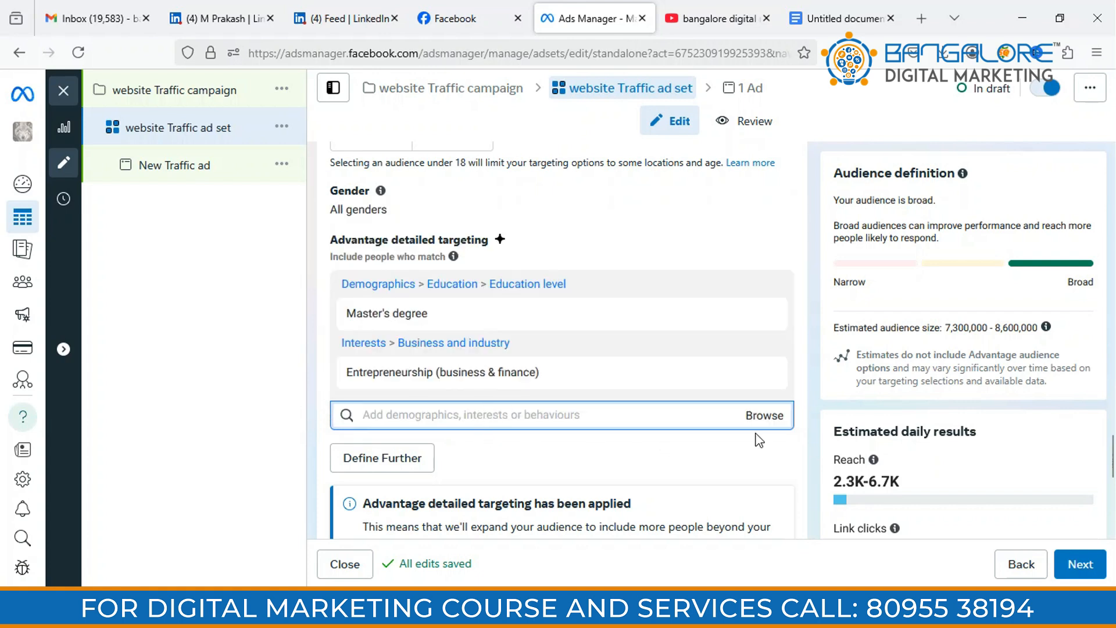
Look through the behaviours categories available for the audience's detailed targeting
left_click(778, 417)
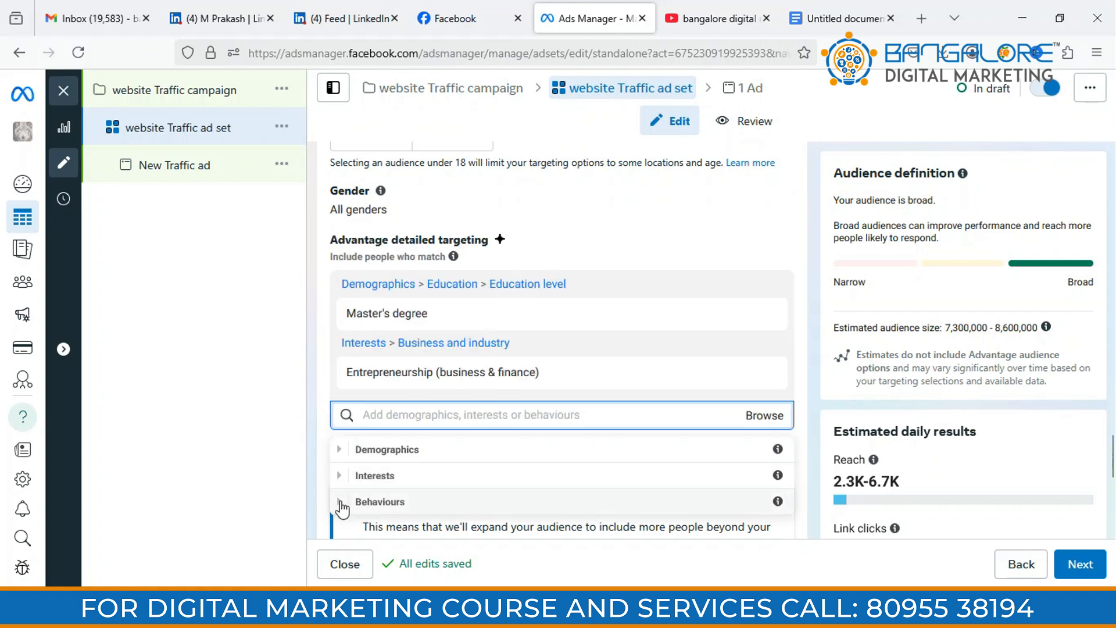
left_click(363, 503)
scroll(555, 476, "down", 1)
scroll(555, 476, "up", 1)
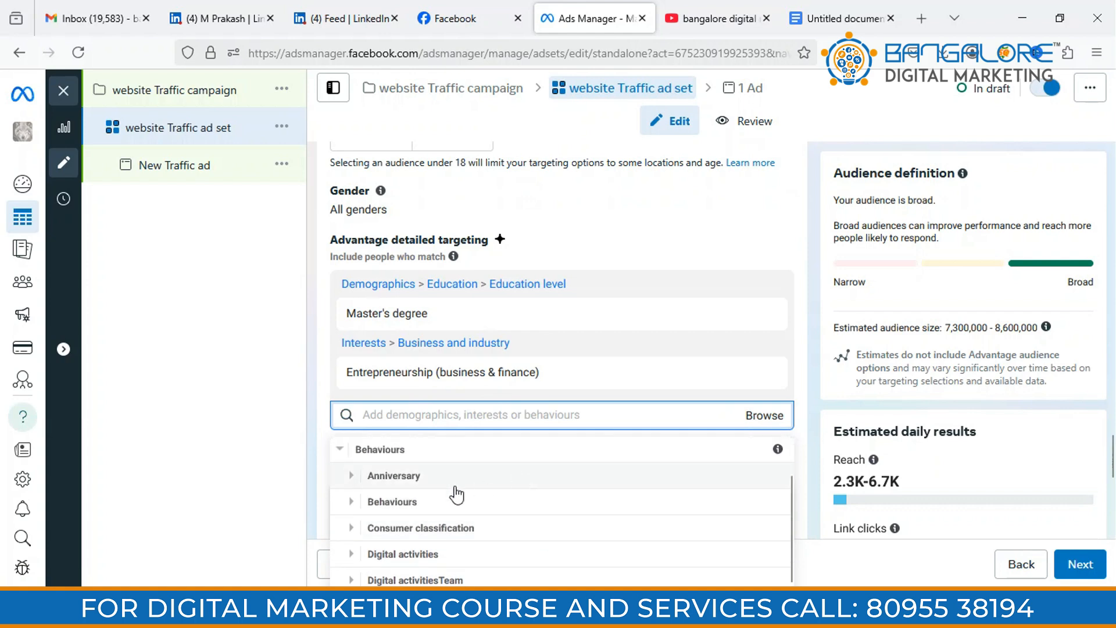
scroll(409, 510, "down", 1)
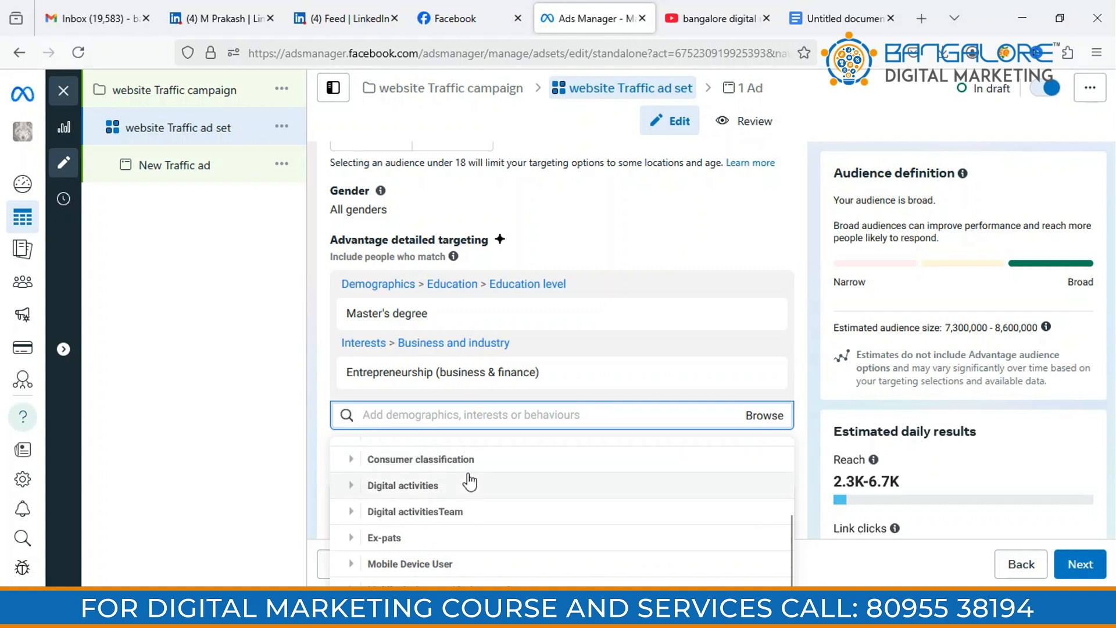
scroll(465, 486, "down", 1)
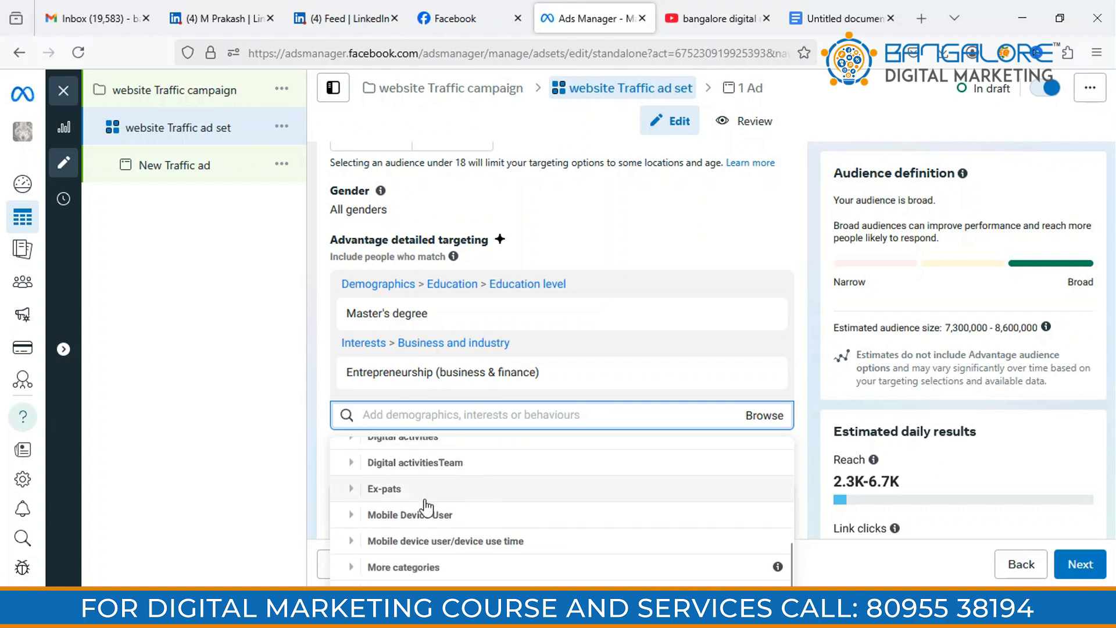
scroll(419, 524, "up", 3)
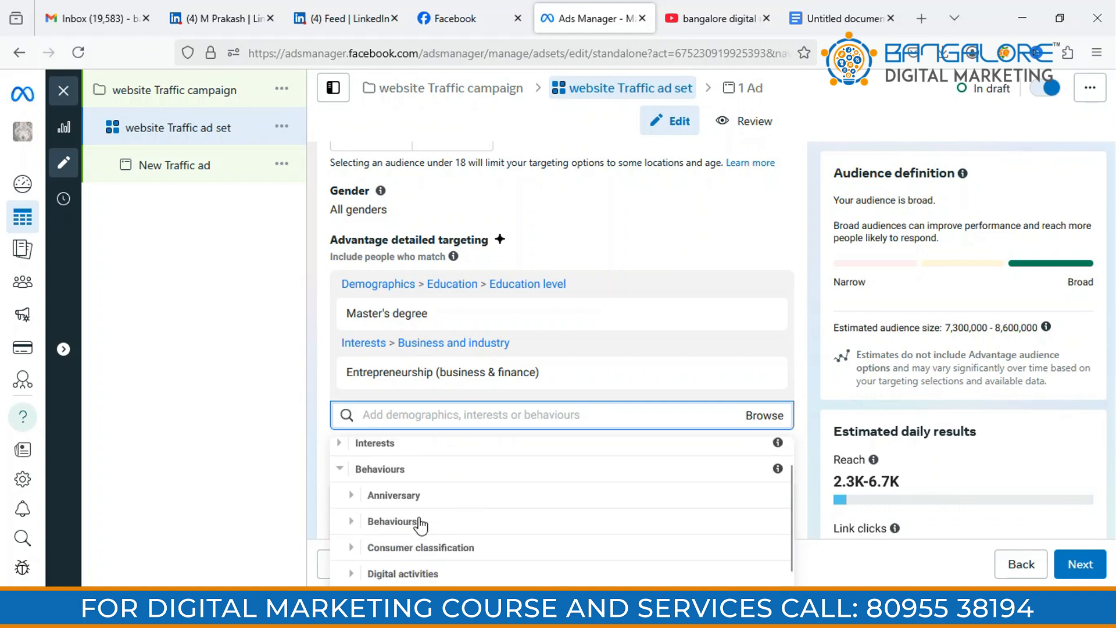
left_click(399, 349)
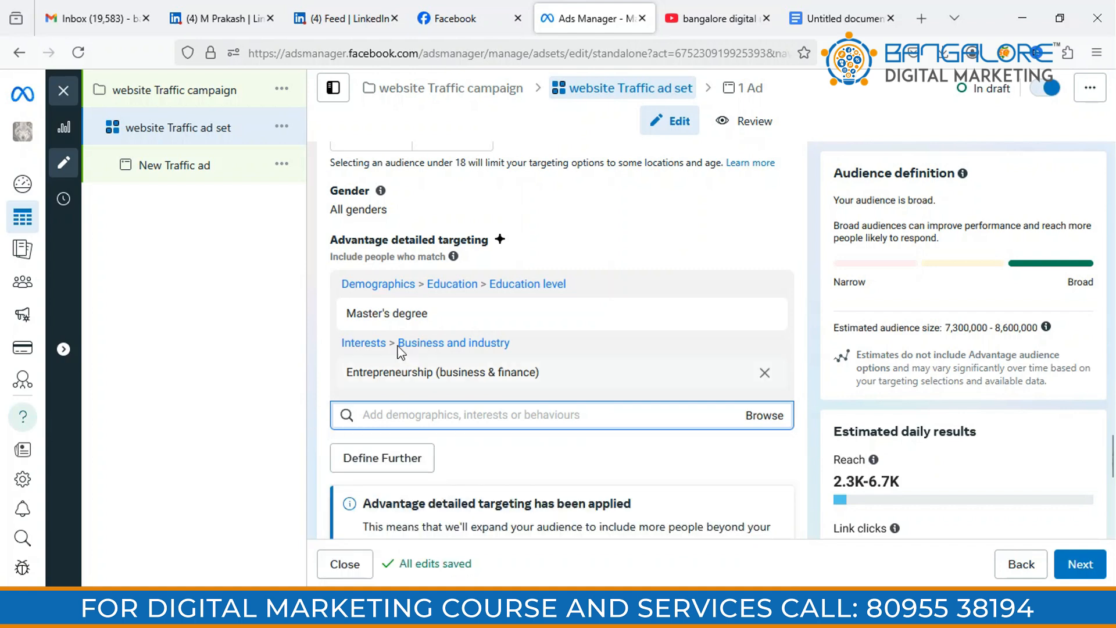
Review the ad set's detailed targeting and remaining audience settings, and open the placement options for editing
scroll(497, 407, "down", 3)
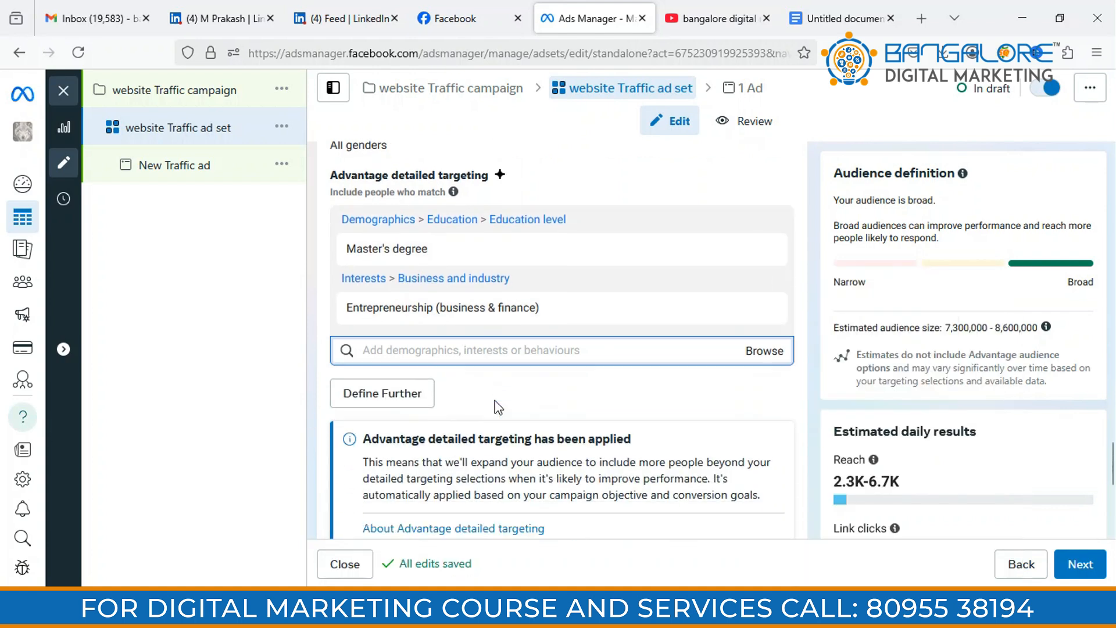
scroll(516, 424, "down", 2)
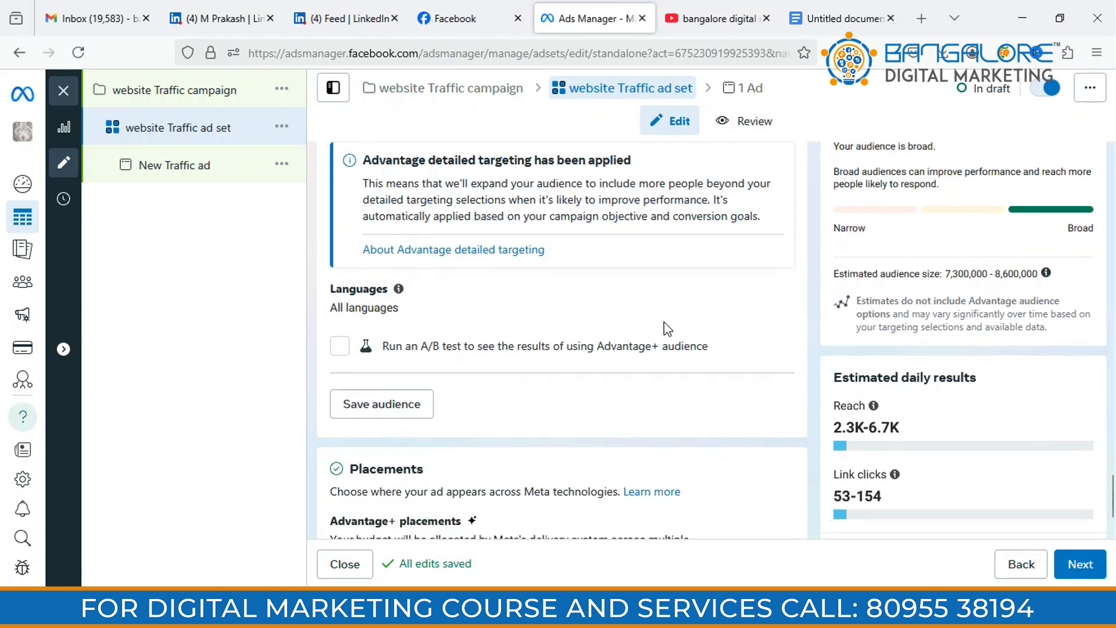
scroll(667, 328, "down", 2)
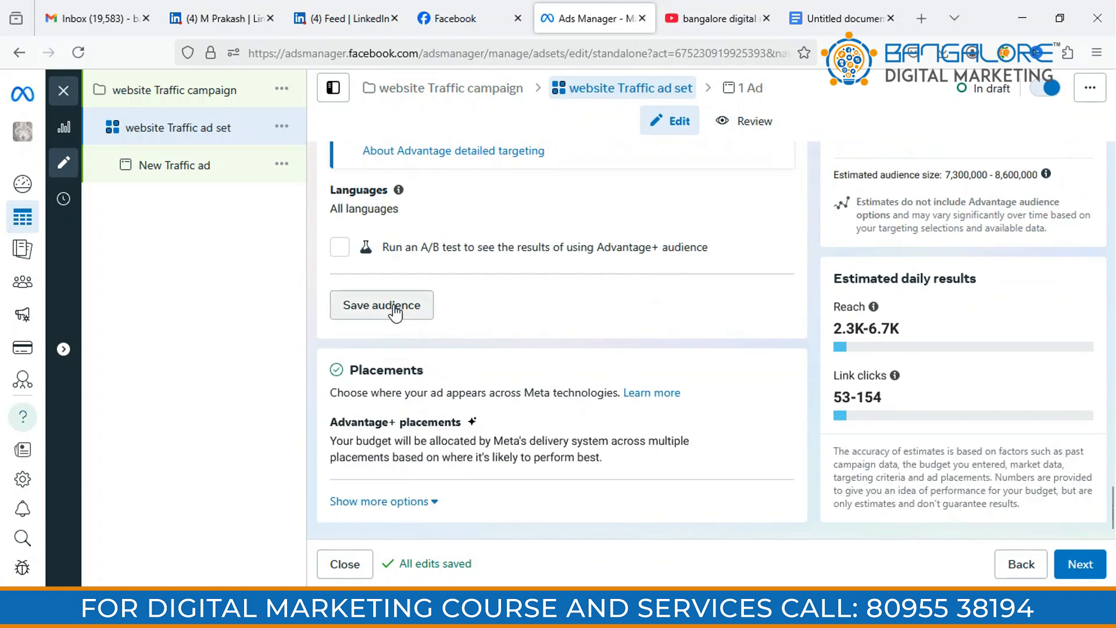
scroll(481, 316, "up", 5)
scroll(392, 351, "up", 9)
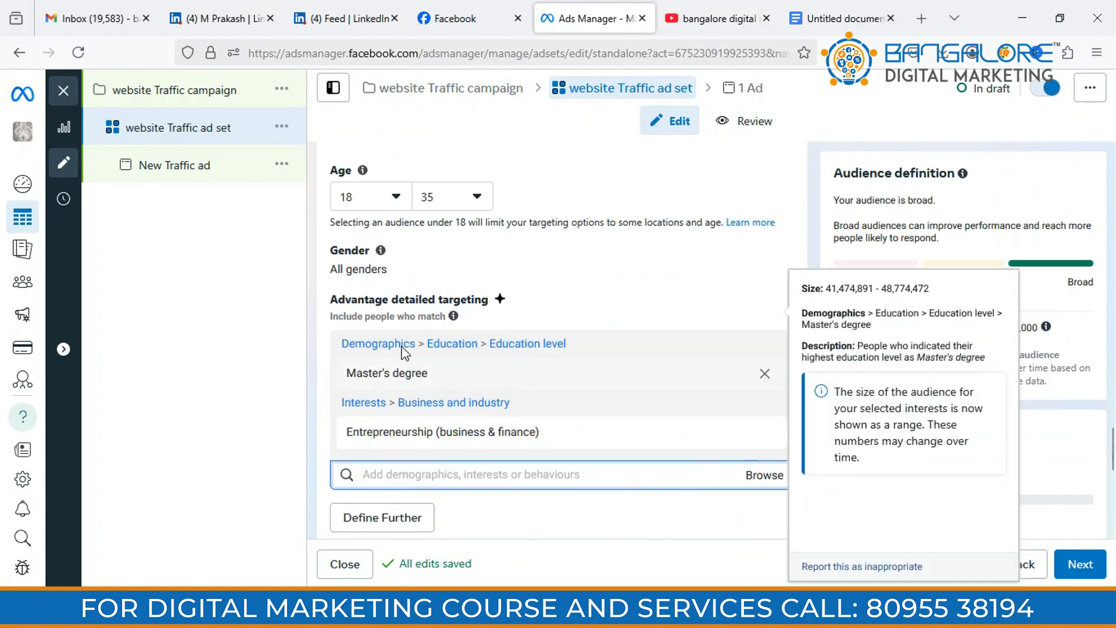
scroll(455, 407, "down", 15)
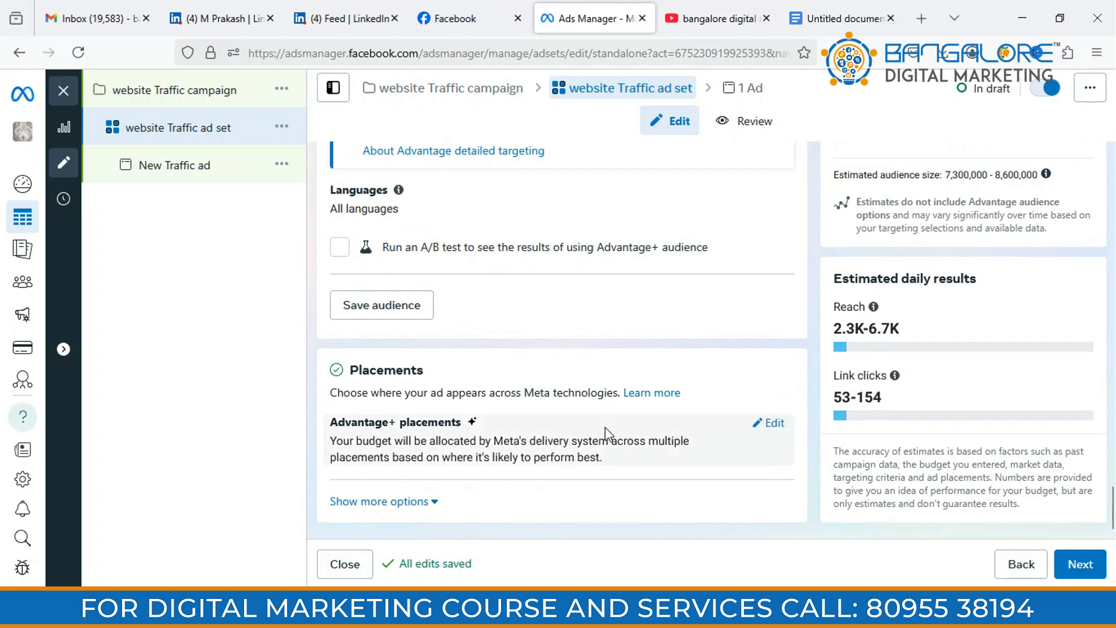
left_click(769, 424)
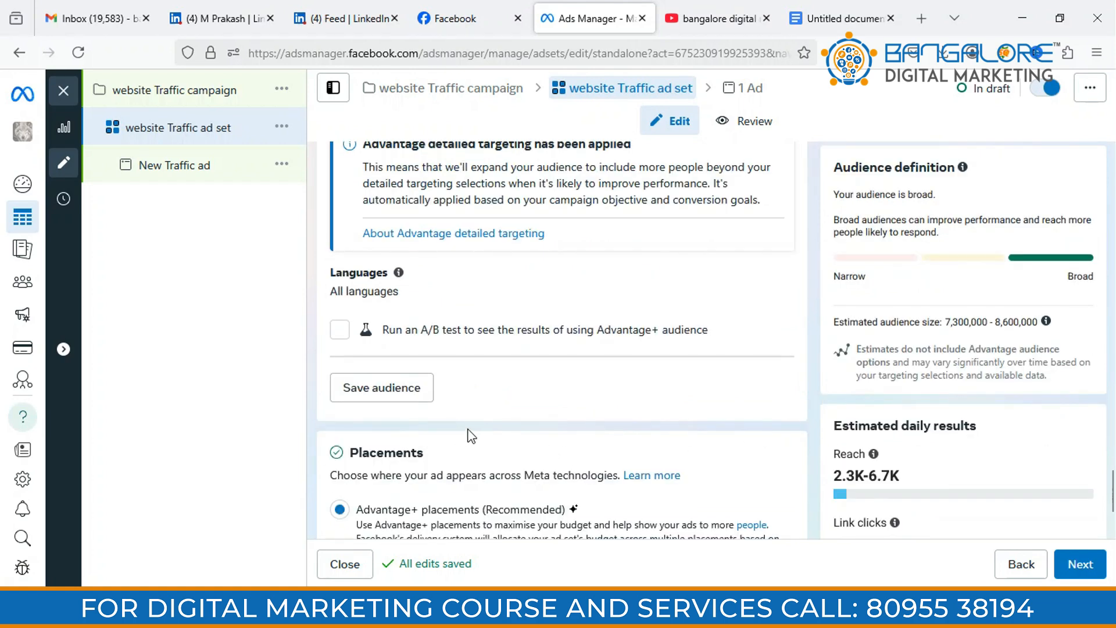
scroll(471, 436, "down", 3)
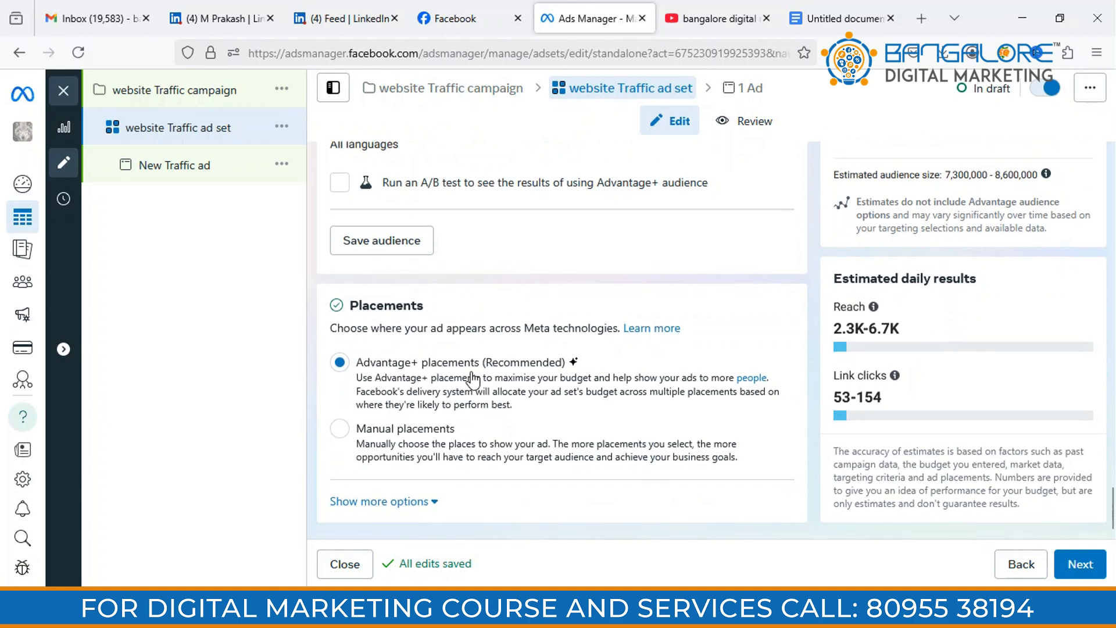
Switch to Facebook and examine the friends, video and Marketplace pages for places where sponsored ads appear
left_click(455, 18)
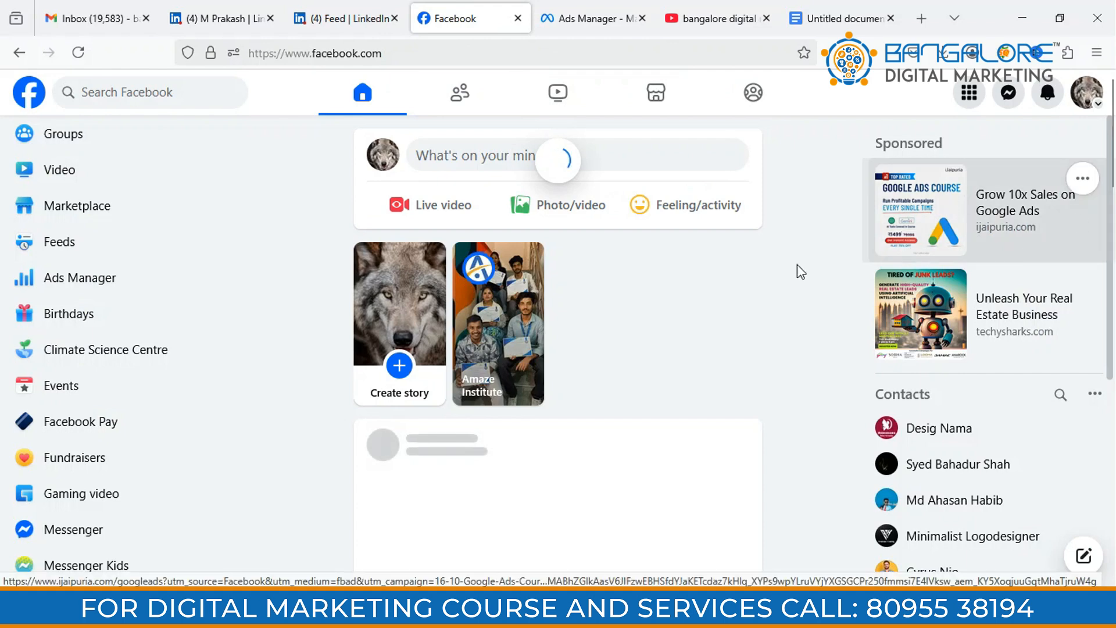
left_click(460, 93)
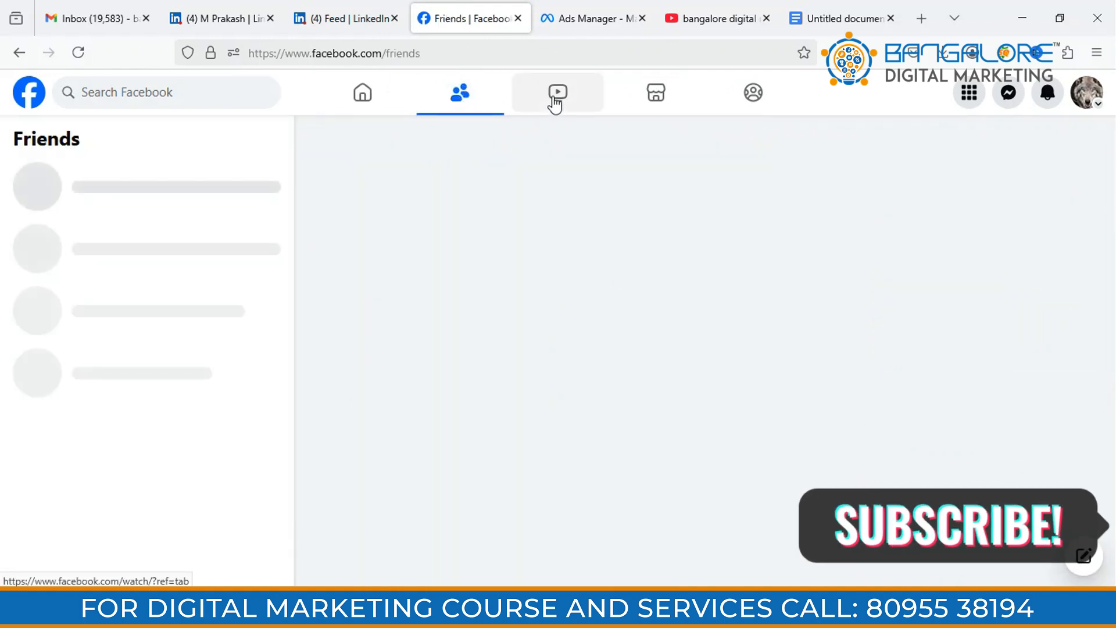
left_click(555, 102)
left_click(660, 106)
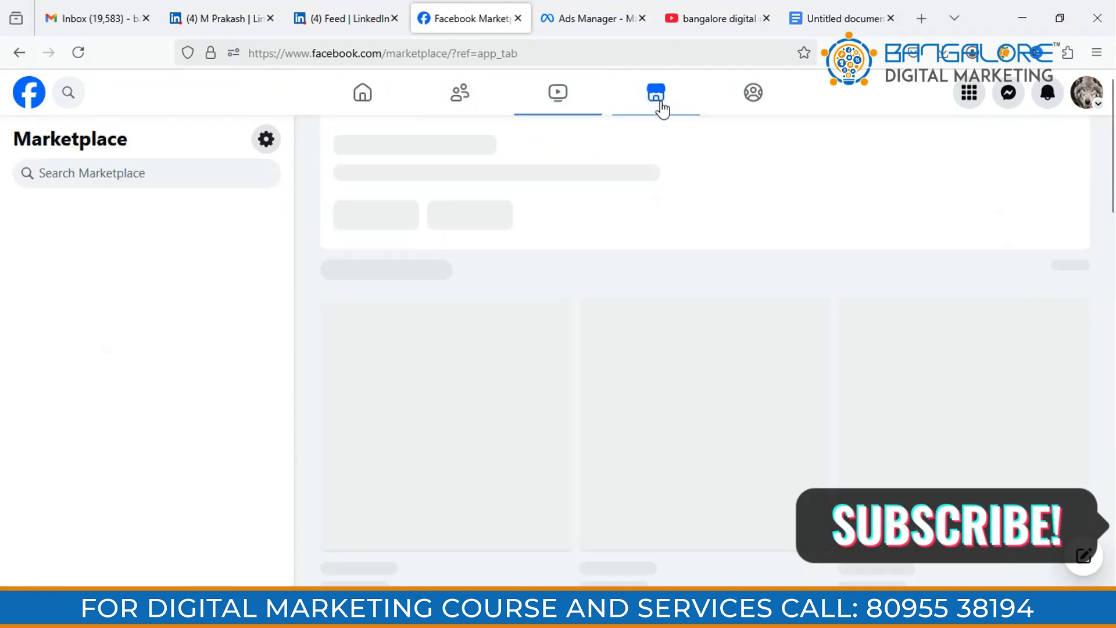
scroll(558, 349, "down", 10)
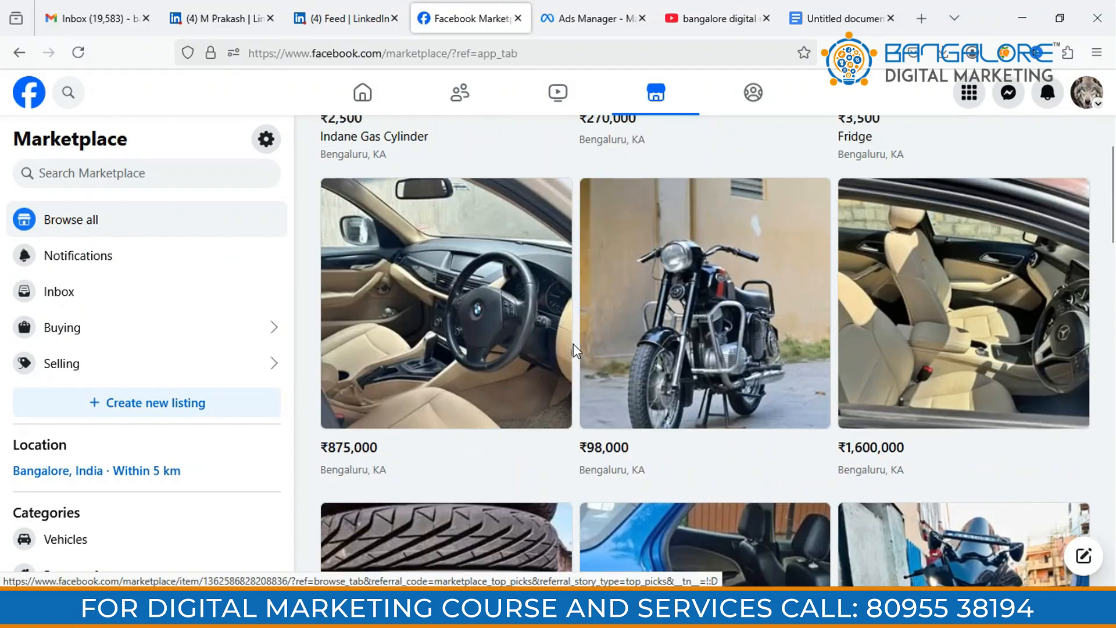
scroll(573, 344, "down", 5)
scroll(573, 344, "up", 10)
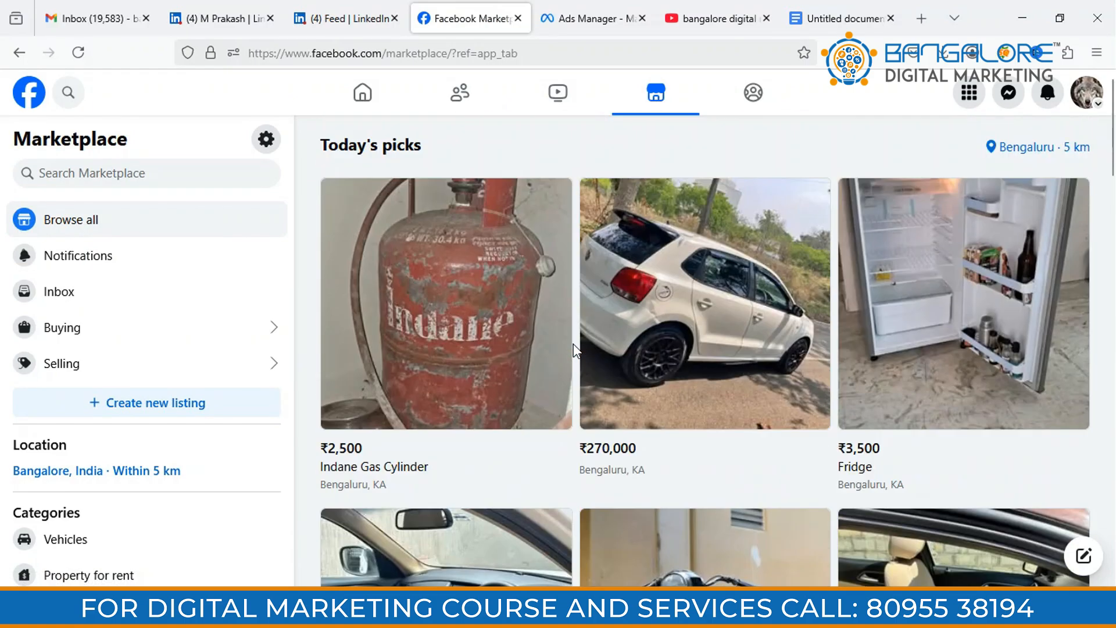
scroll(574, 416, "down", 2)
scroll(574, 416, "down", 15)
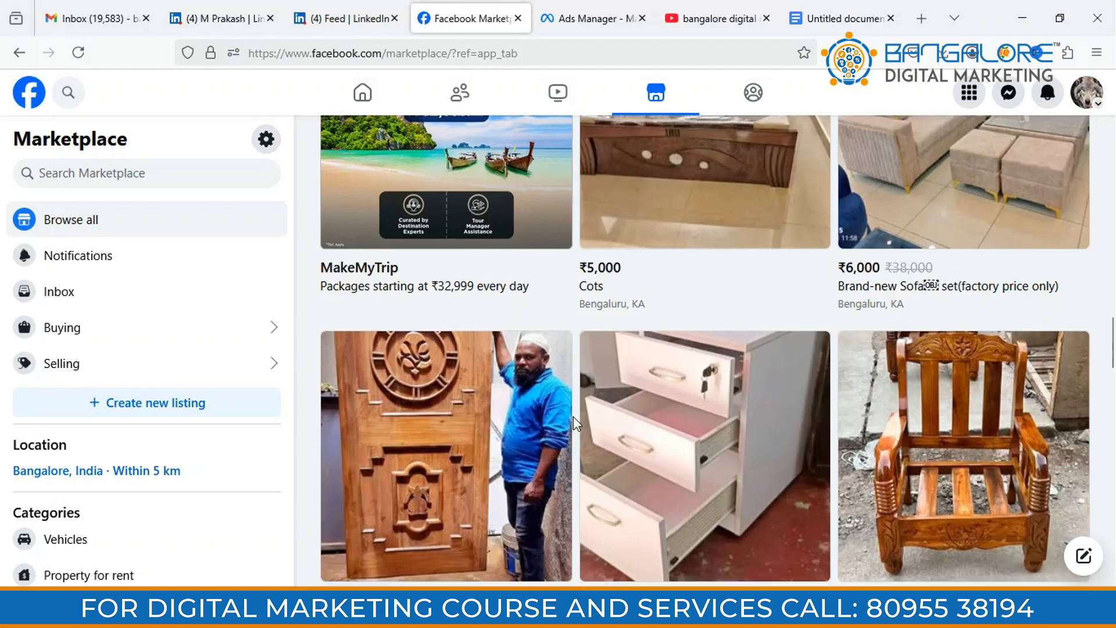
scroll(573, 417, "up", 5)
scroll(573, 417, "down", 3)
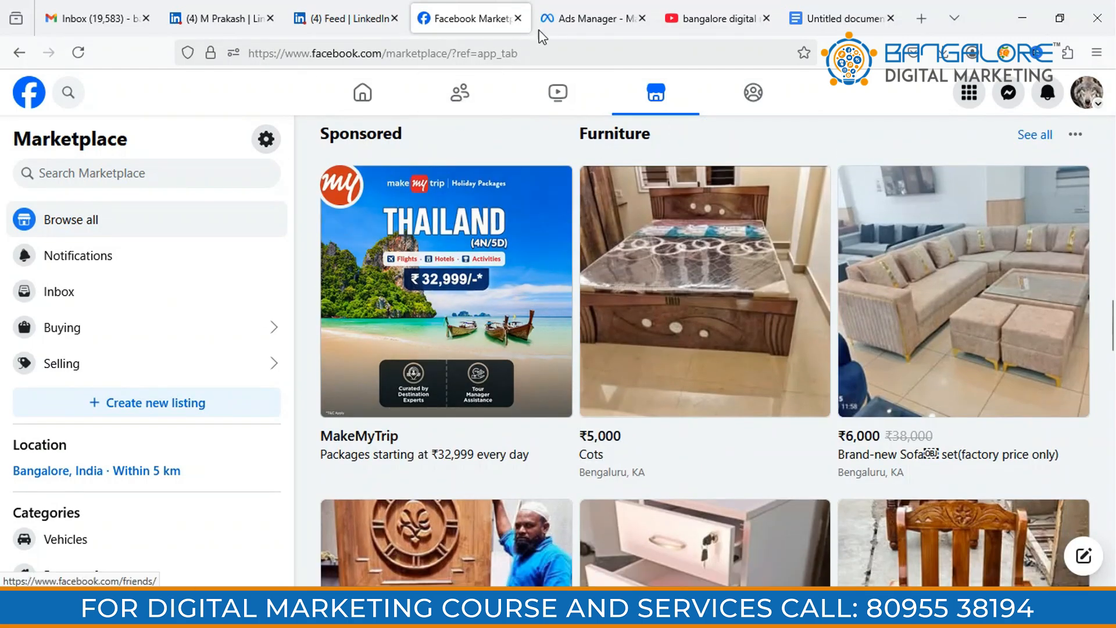
Return to Ads Manager and set the placements' inventory filter for Facebook in-stream videos and Reels ads to Moderate inventory
left_click(571, 22)
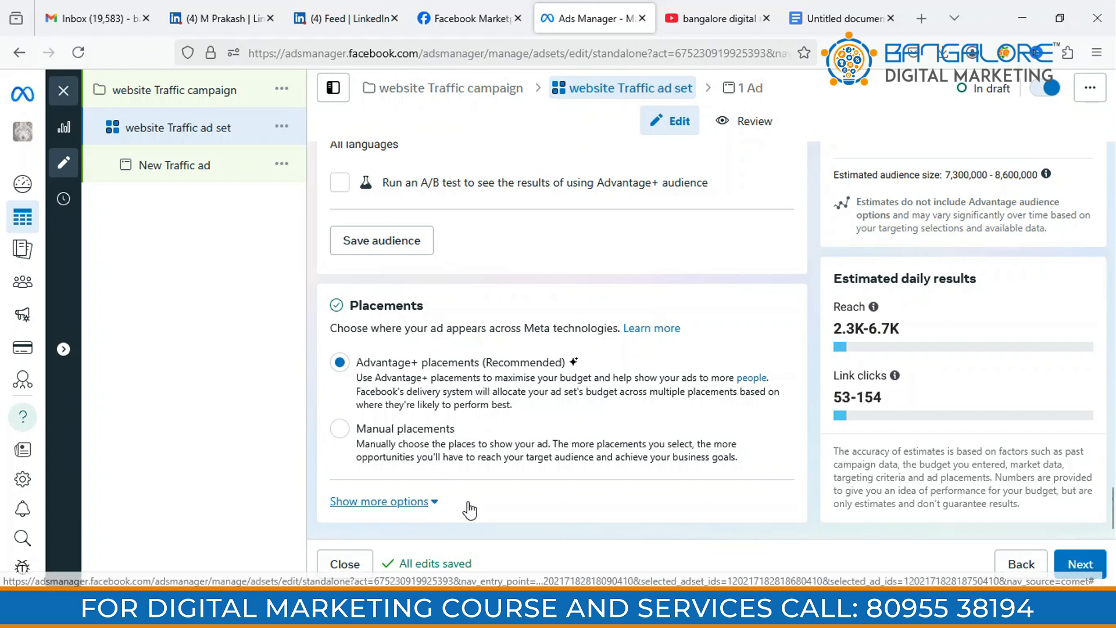
left_click(445, 502)
scroll(553, 445, "down", 4)
scroll(553, 445, "down", 2)
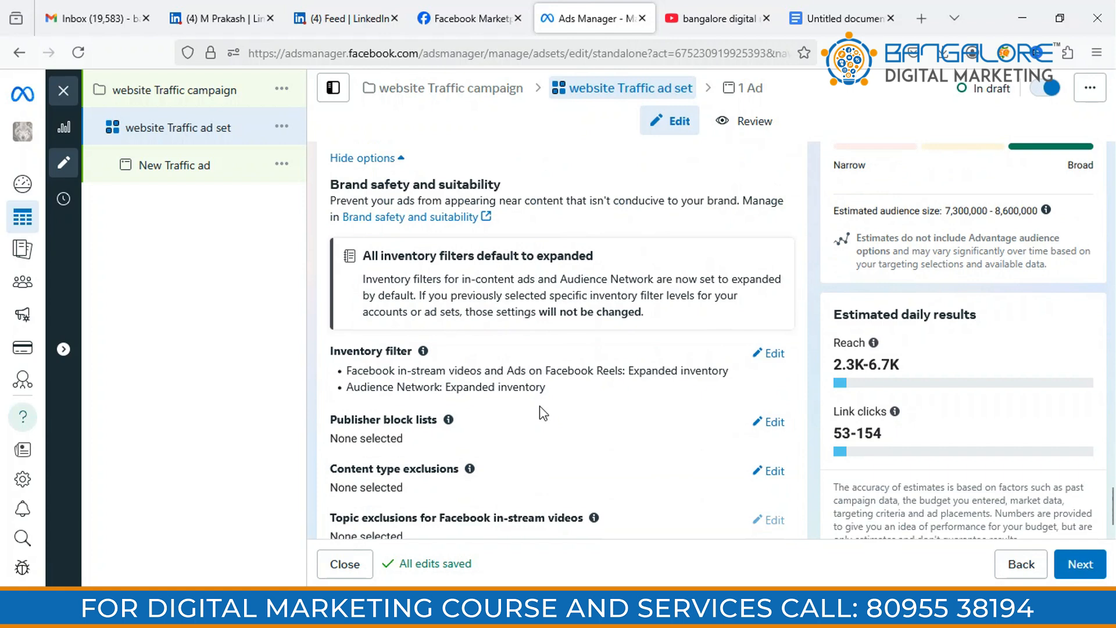
scroll(539, 405, "up", 2)
scroll(540, 405, "down", 2)
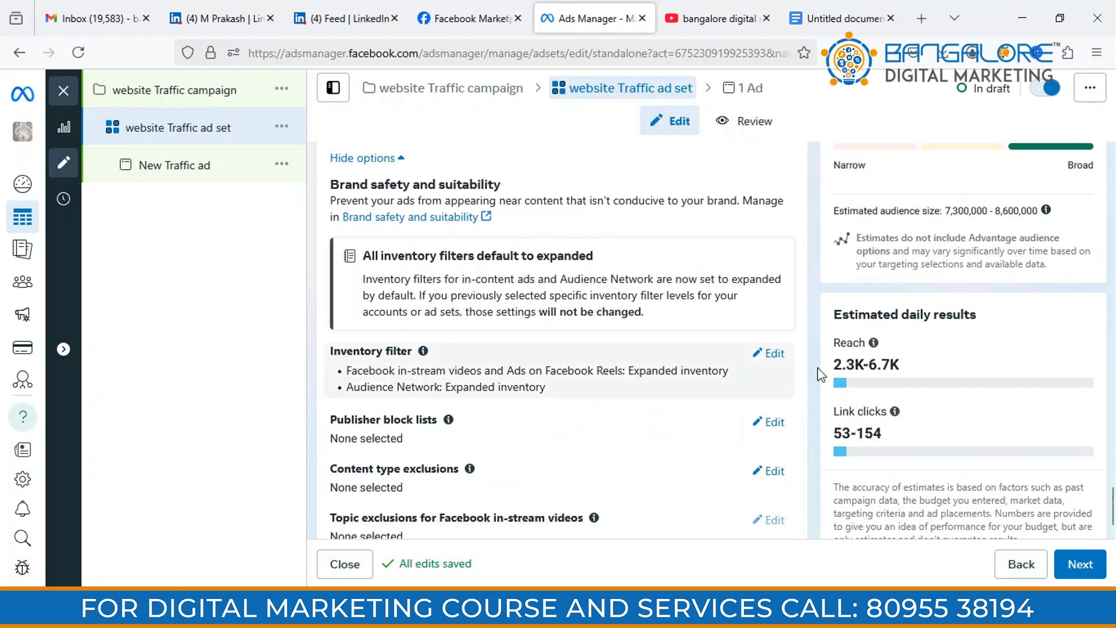
left_click(771, 353)
scroll(386, 320, "down", 3)
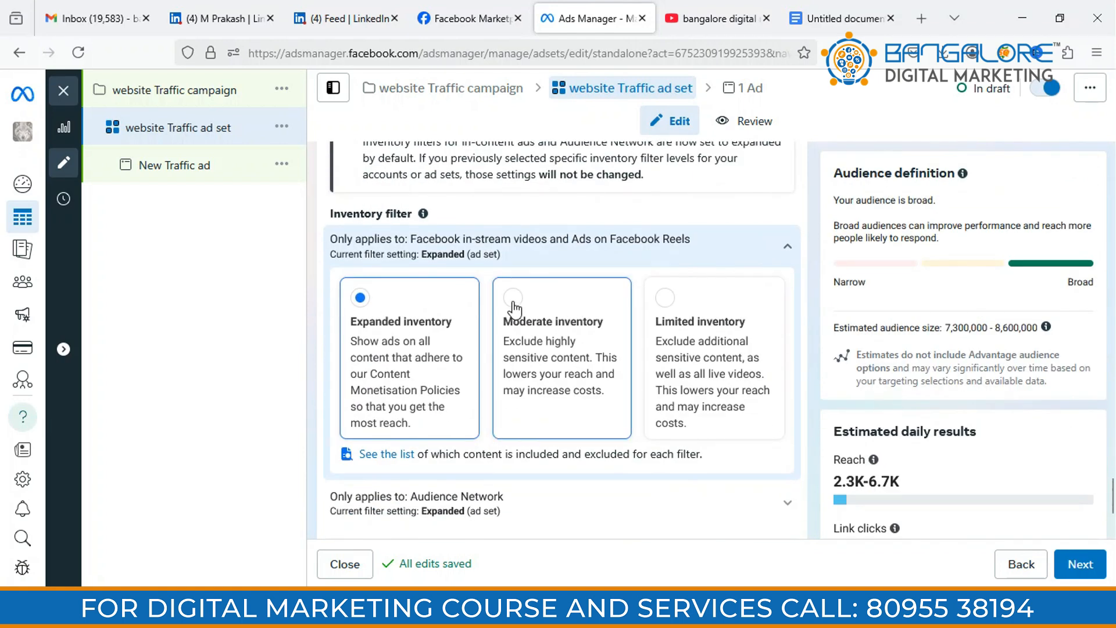
left_click(563, 336)
Add a content type exclusion that excludes all live videos from Facebook in-stream video ads
scroll(674, 427, "down", 3)
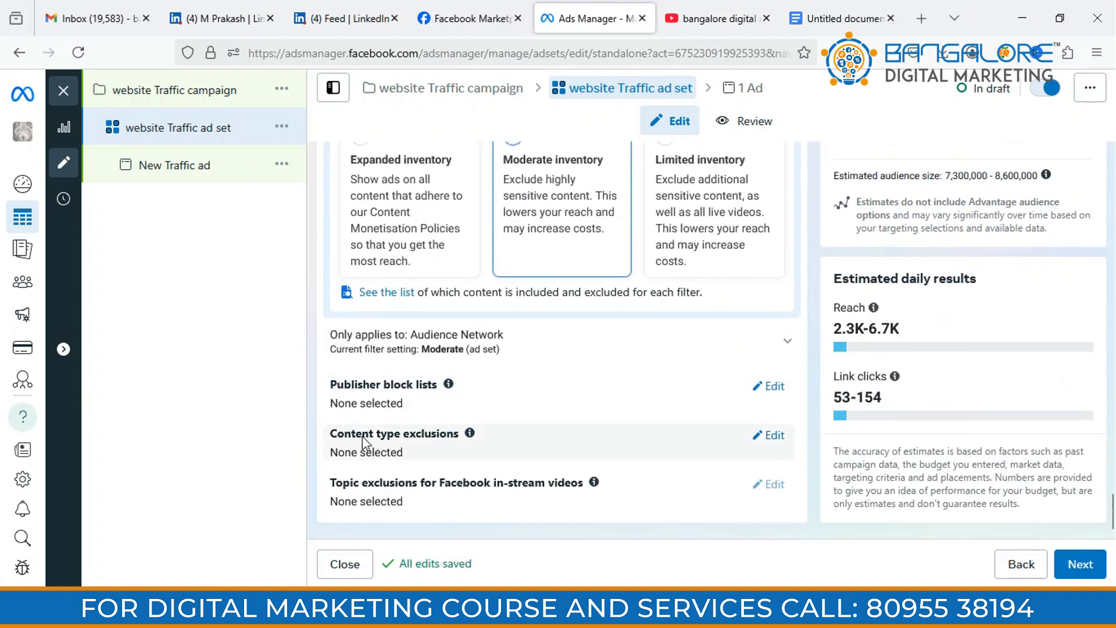
left_click(768, 435)
scroll(471, 430, "down", 1)
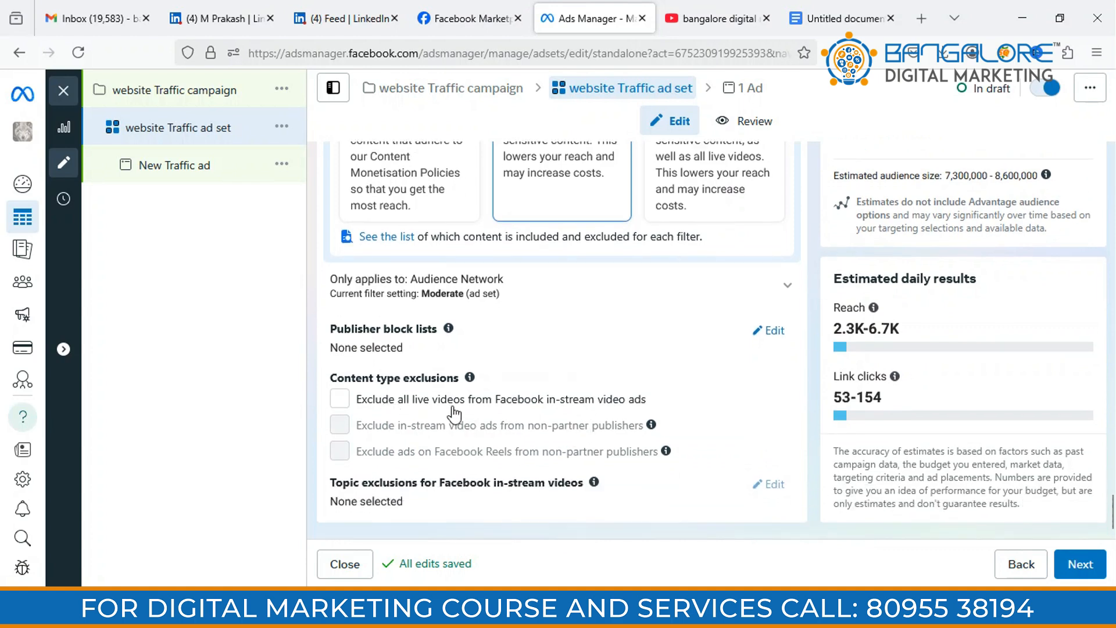
left_click(339, 401)
scroll(710, 401, "up", 6)
scroll(709, 400, "down", 7)
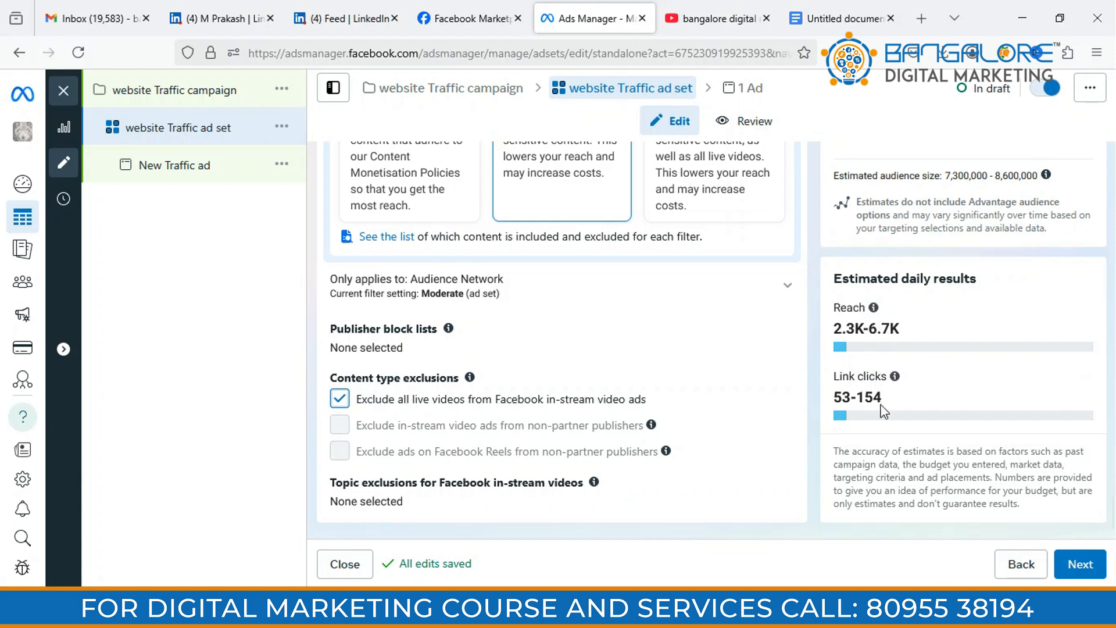
Proceed to the ad level and rename the ad as website Traffic ad
left_click(1073, 573)
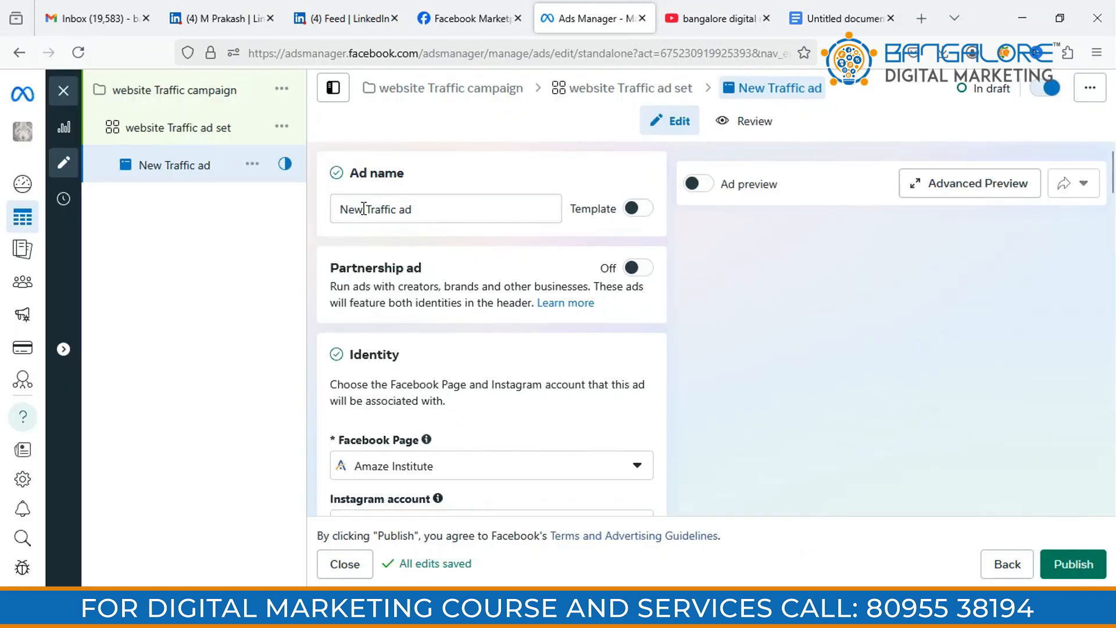
double_click(364, 209)
type("website")
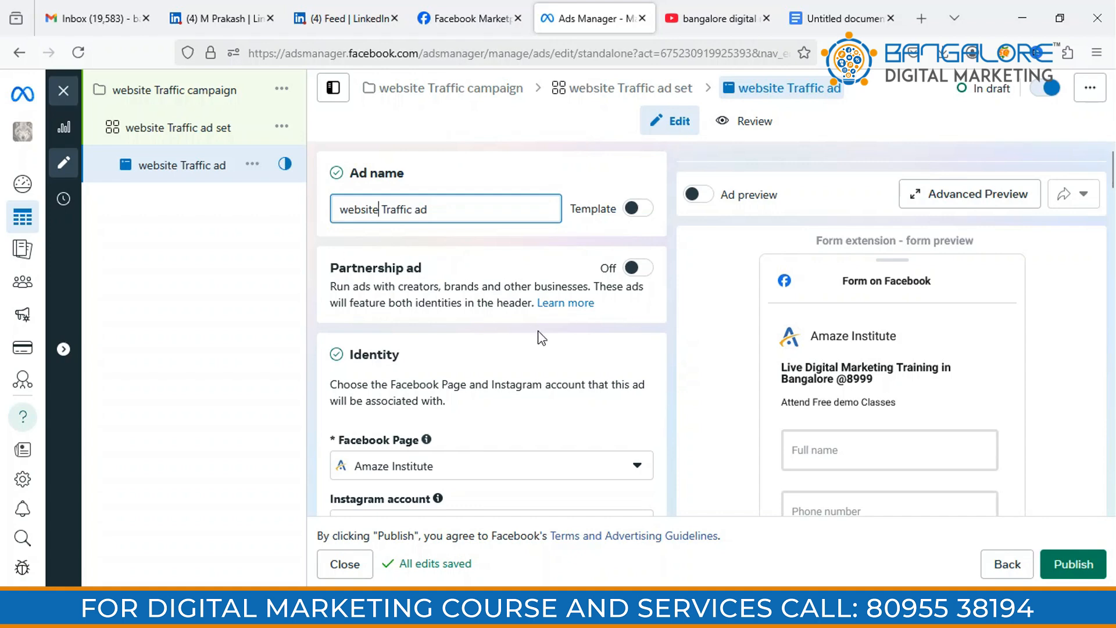
Set the ad's Facebook Page identity to Bangaloredigitalmarketing from the Bangalore Digital Marketing pages
scroll(542, 338, "down", 2)
left_click(638, 327)
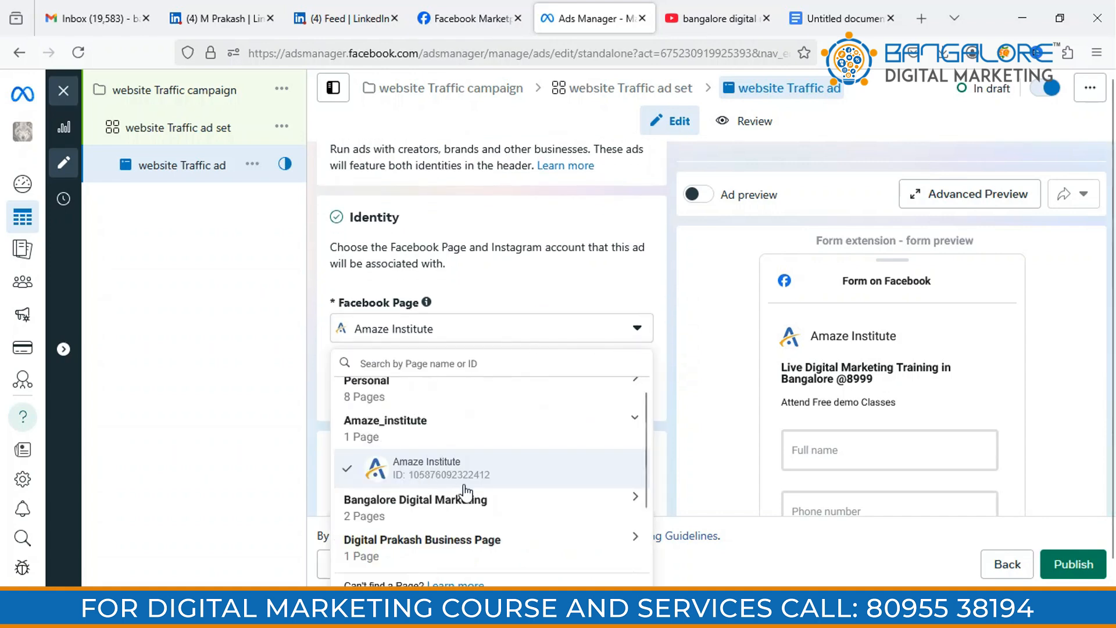
scroll(465, 493, "down", 1)
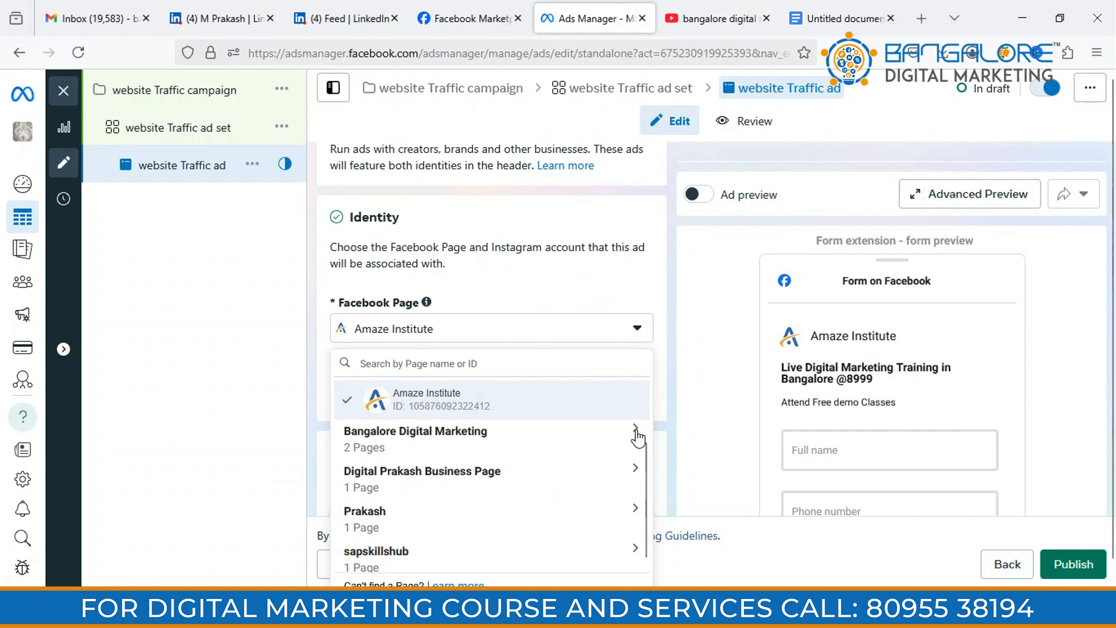
left_click(638, 436)
left_click(465, 472)
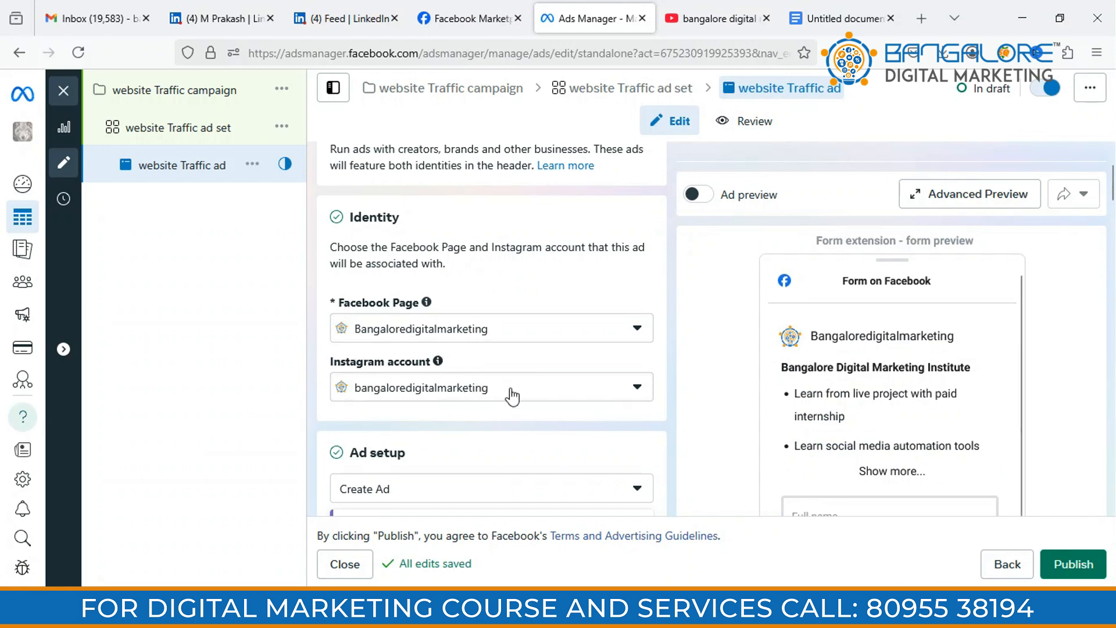
Review the ad setup's creative source, format and multi-advertiser ads options, including the Advantage+ catalogue ads requirement
scroll(570, 390, "down", 2)
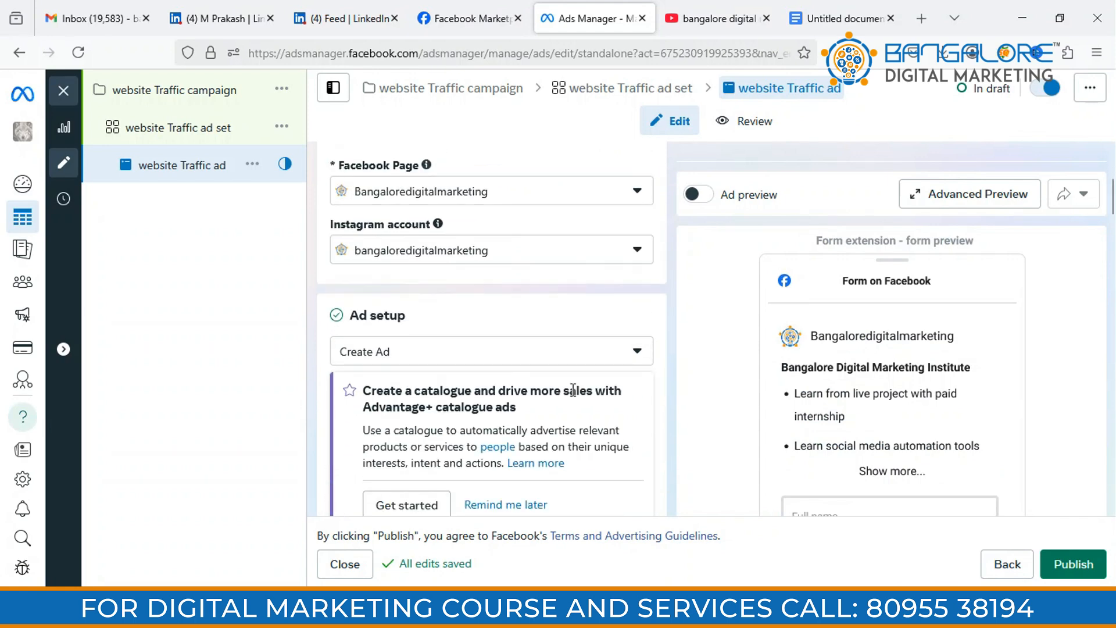
scroll(573, 390, "down", 2)
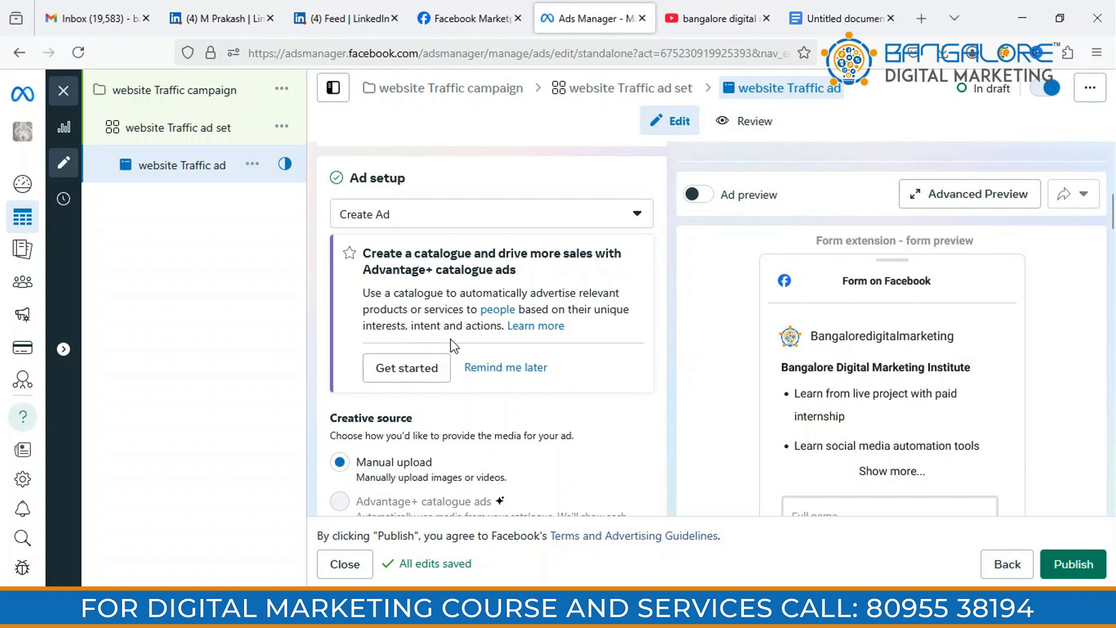
scroll(451, 343, "down", 2)
scroll(452, 347, "down", 1)
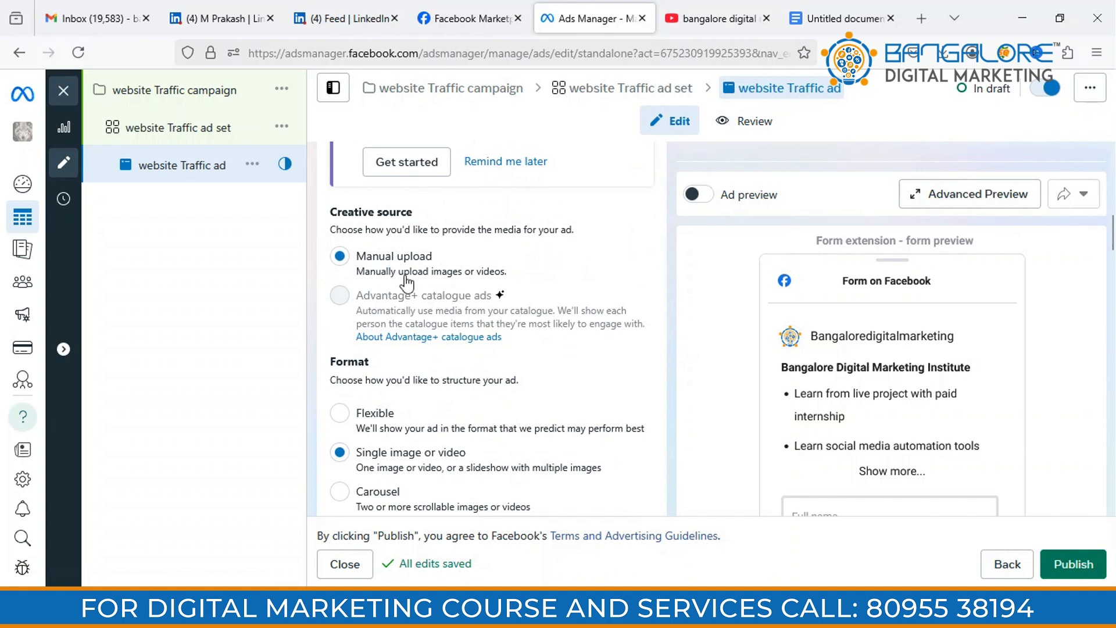
mouse_move(481, 294)
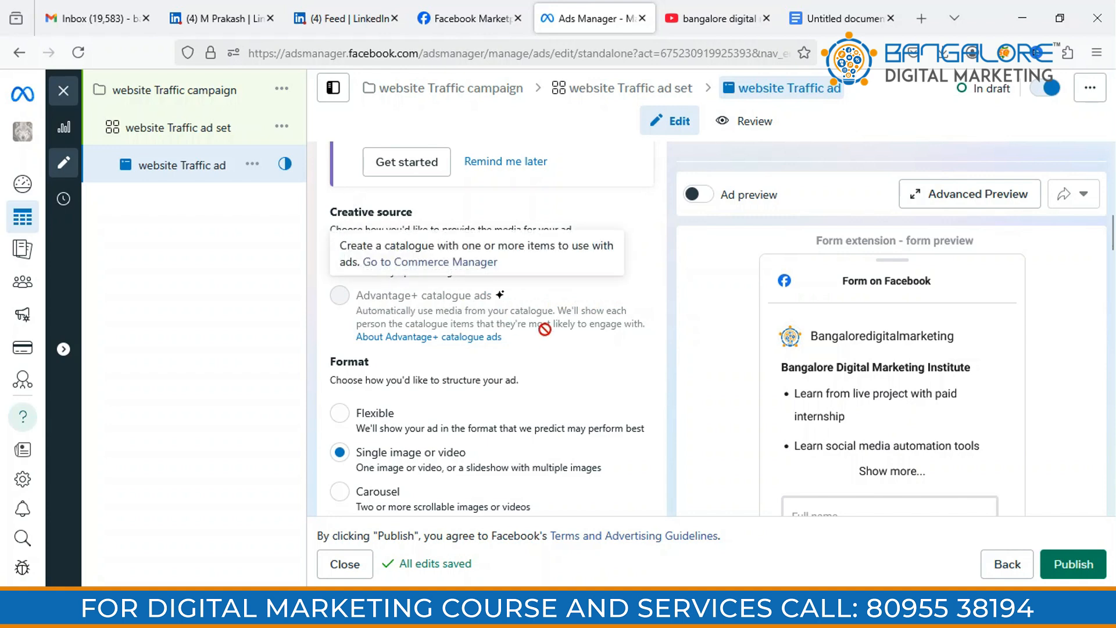
scroll(547, 338, "down", 3)
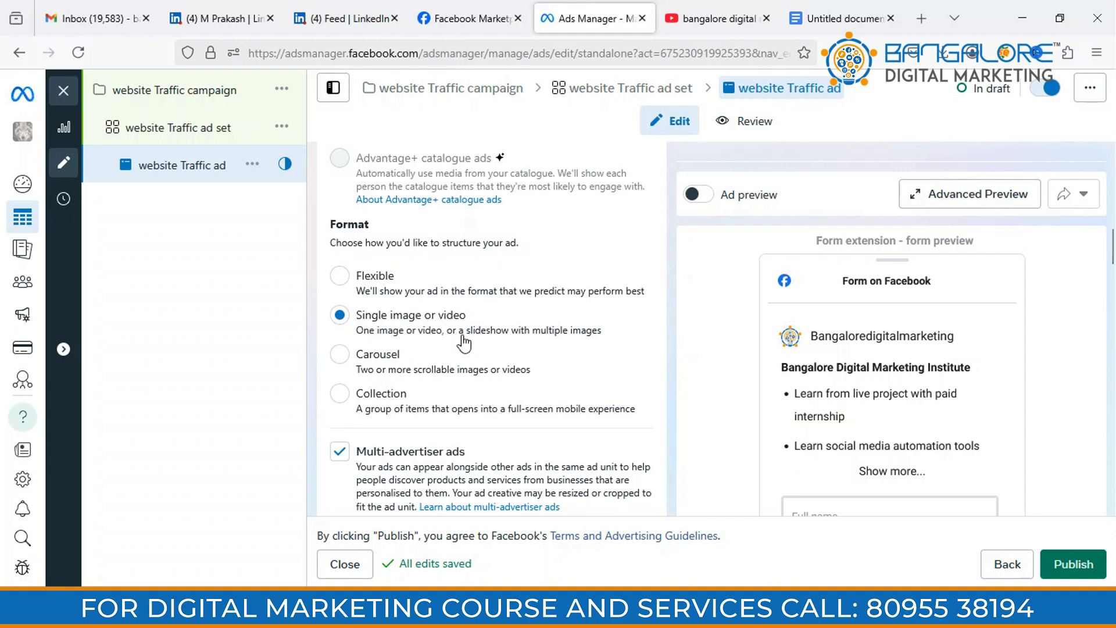
scroll(464, 343, "down", 3)
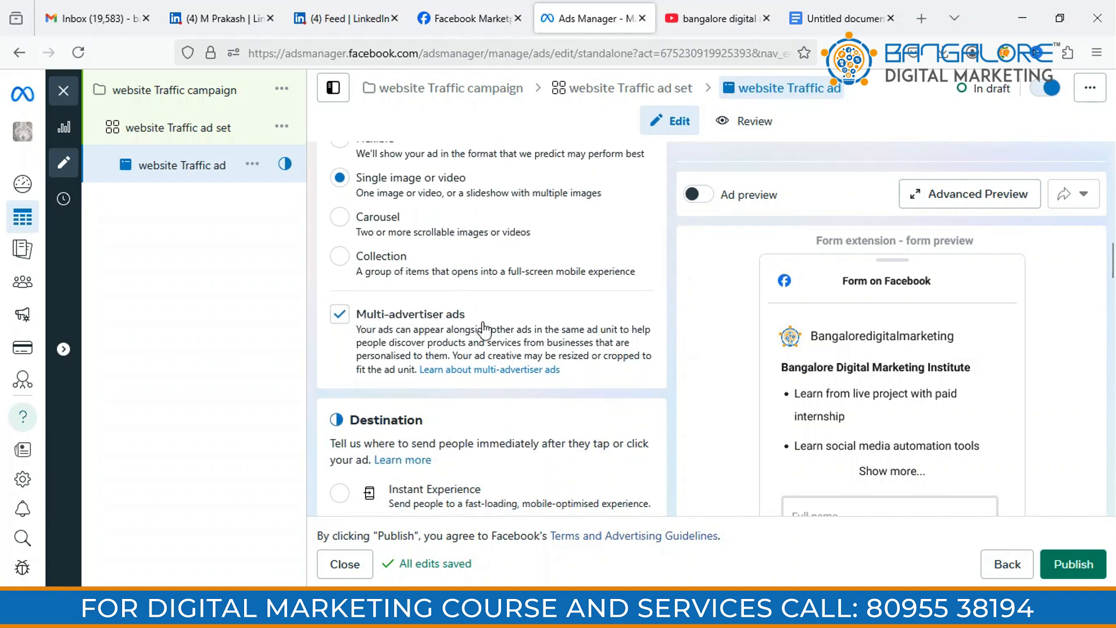
Switch to Facebook and go back to its home feed to view the sponsored ads, returning to Ads Manager when done
left_click(478, 25)
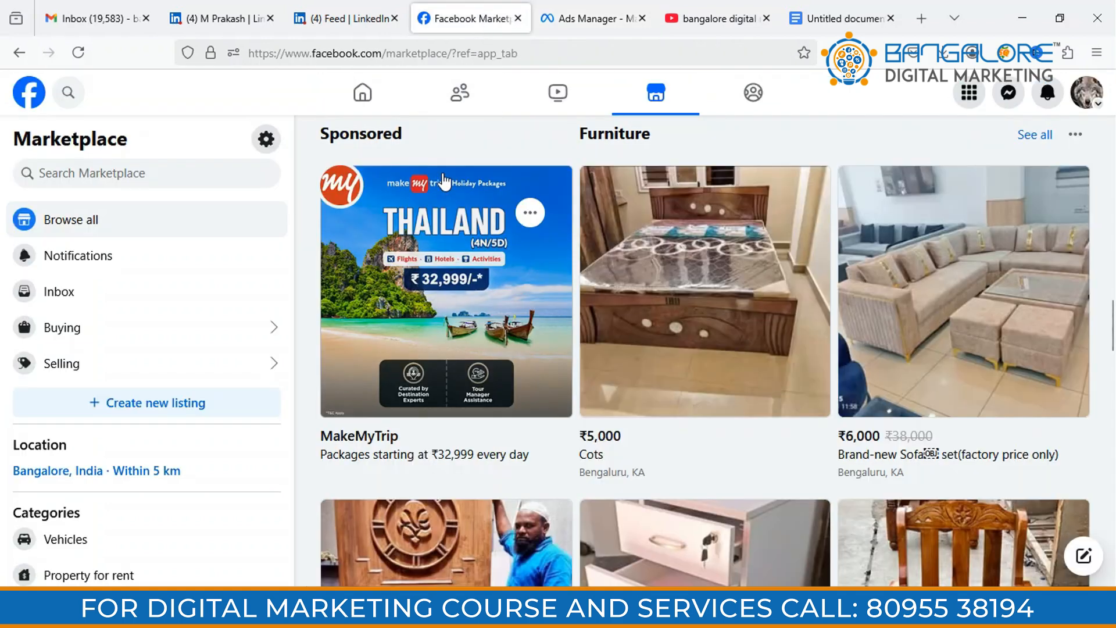
left_click(16, 55)
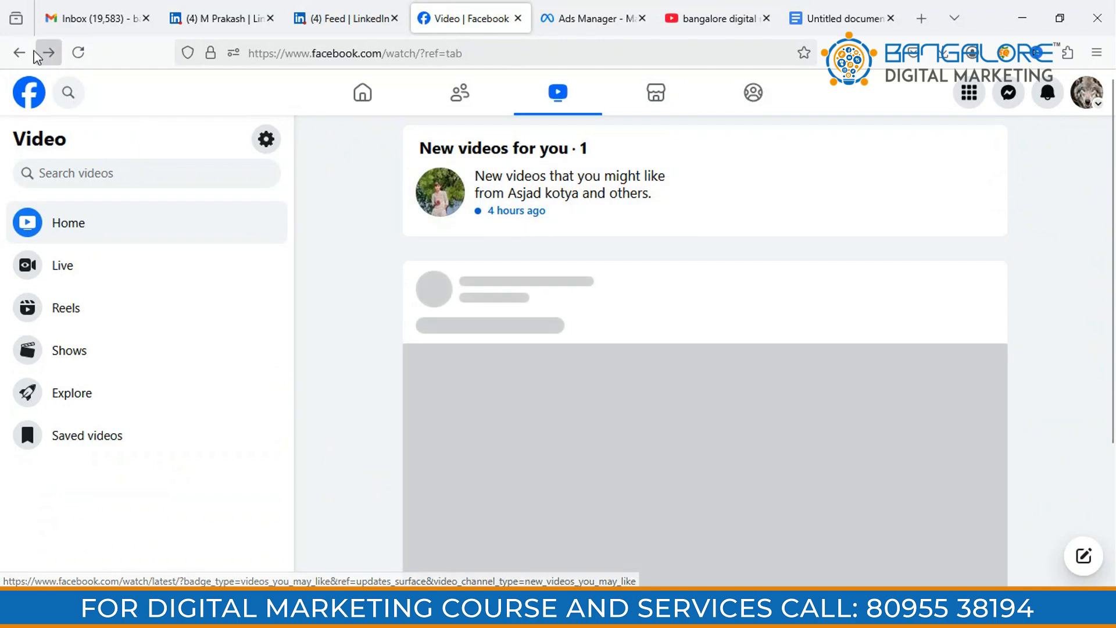
left_click(16, 55)
left_click(10, 61)
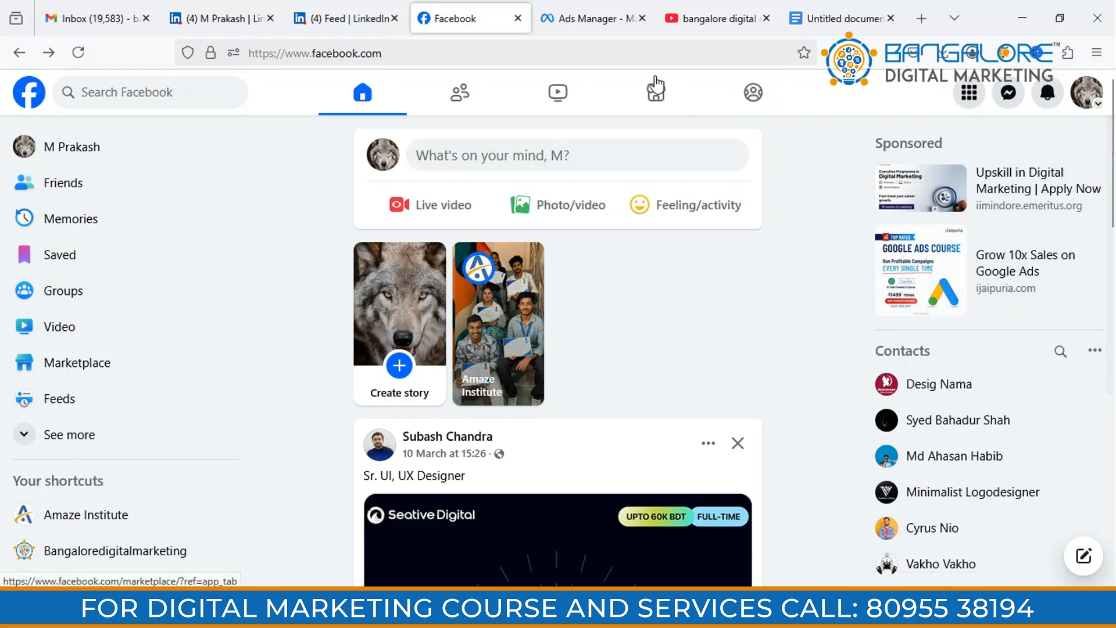
left_click(593, 24)
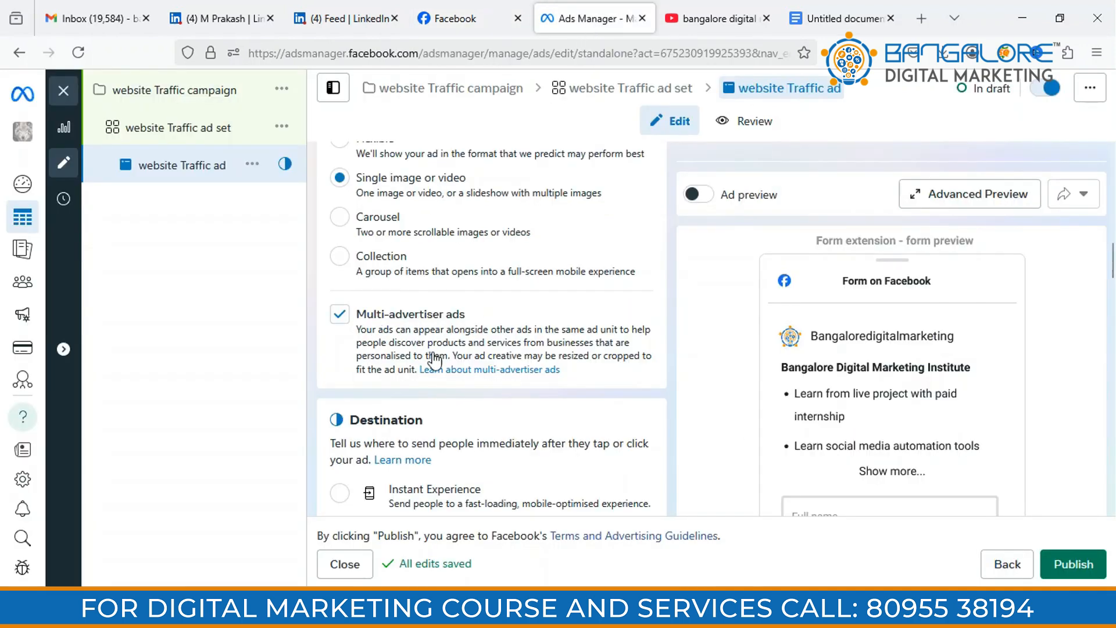
With Website as the ad's destination, open bangaloredigitalmarketing.com in a new browser tab to get its address
scroll(435, 359, "down", 3)
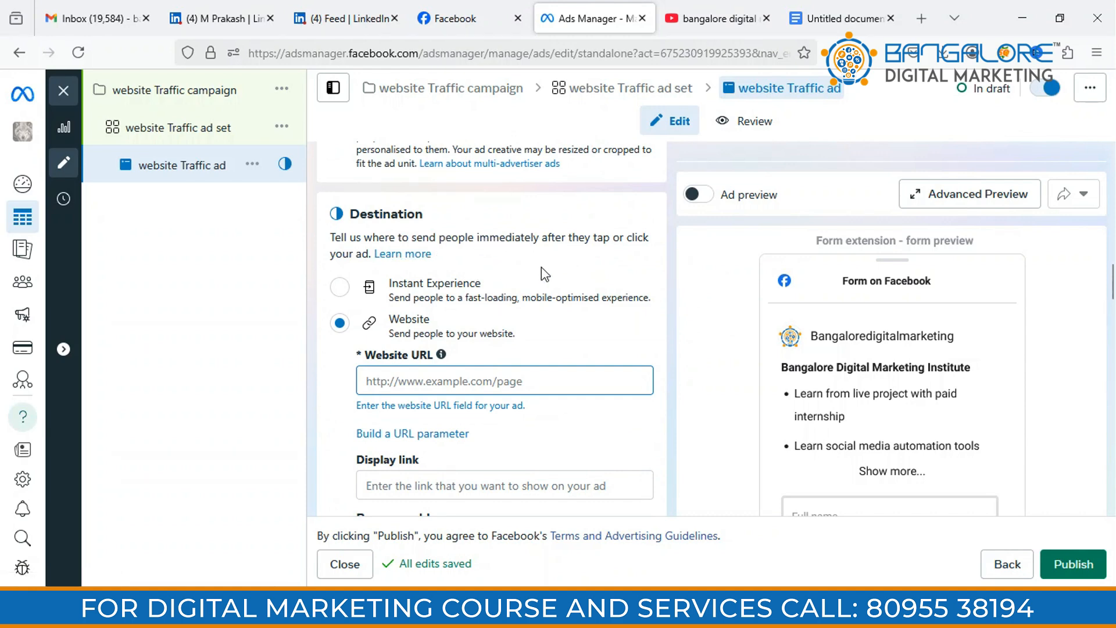
scroll(388, 242, "down", 1)
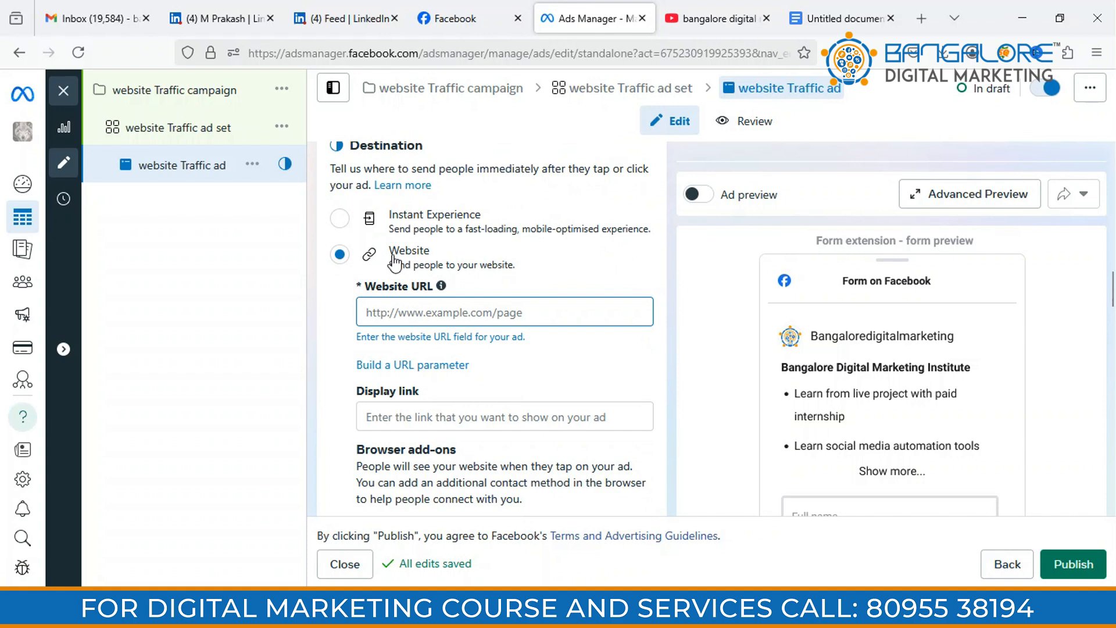
left_click(494, 315)
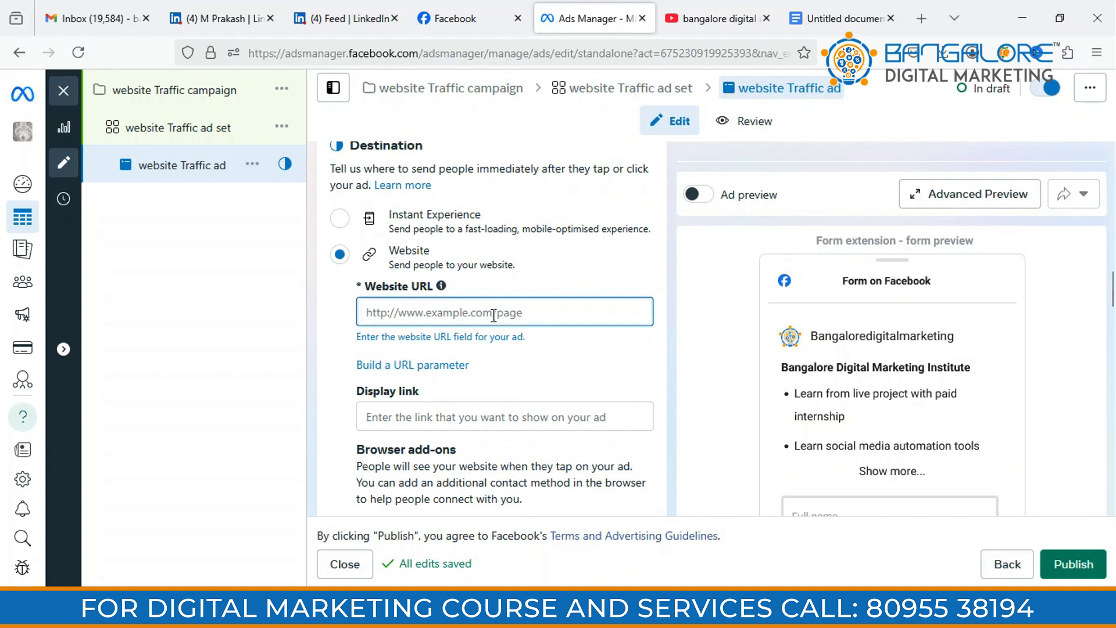
left_click(924, 17)
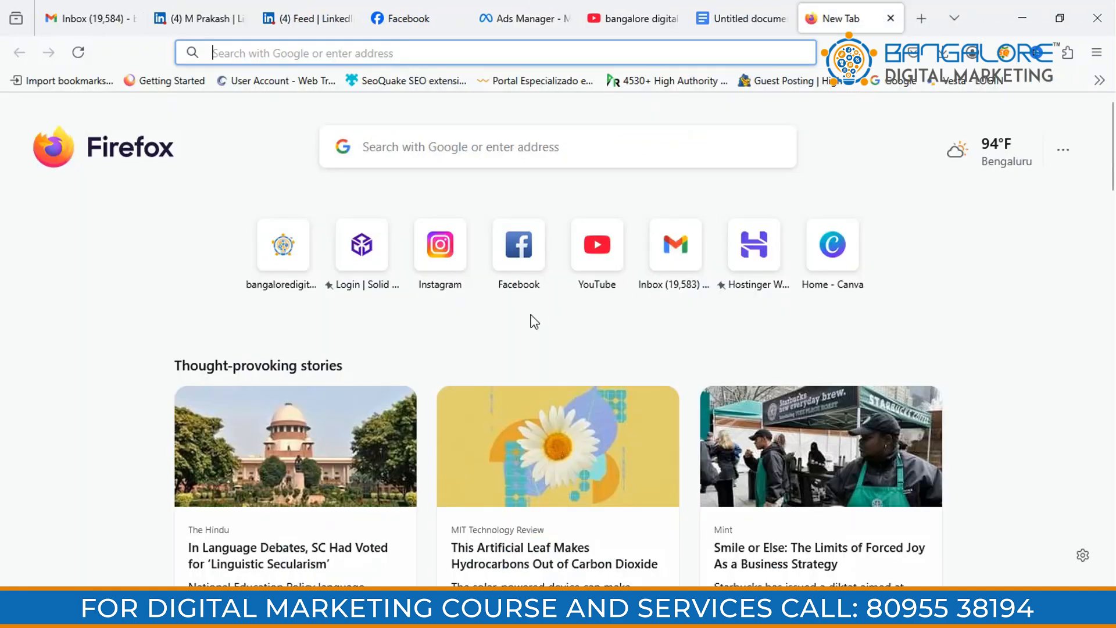
type("bangaloredigitalmarketing.com")
key("Return")
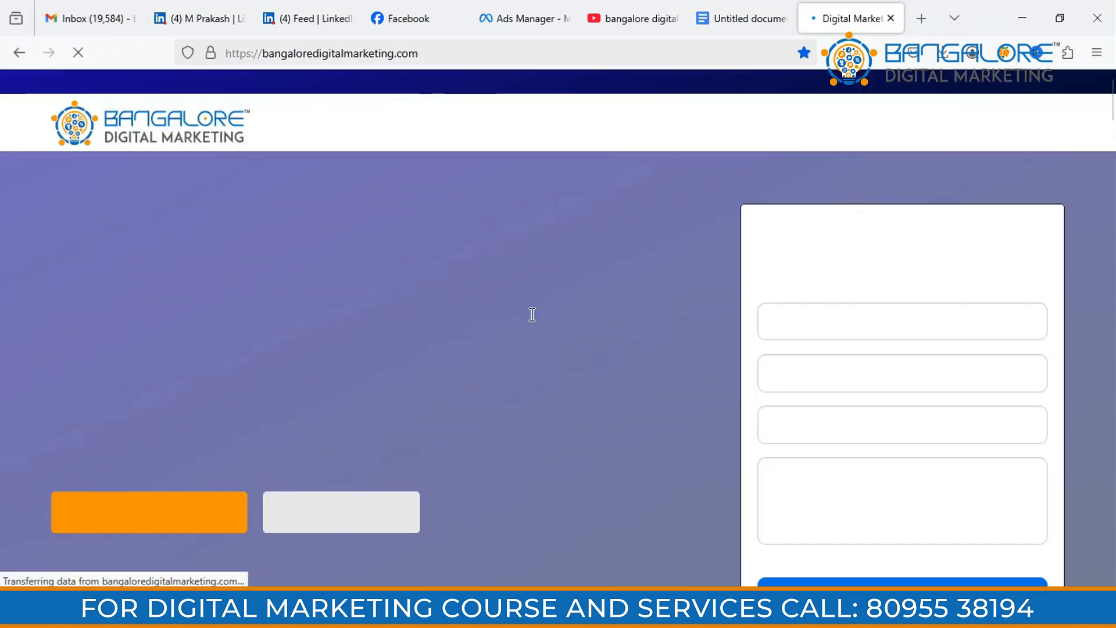
left_click(407, 58)
key("ctrl+c")
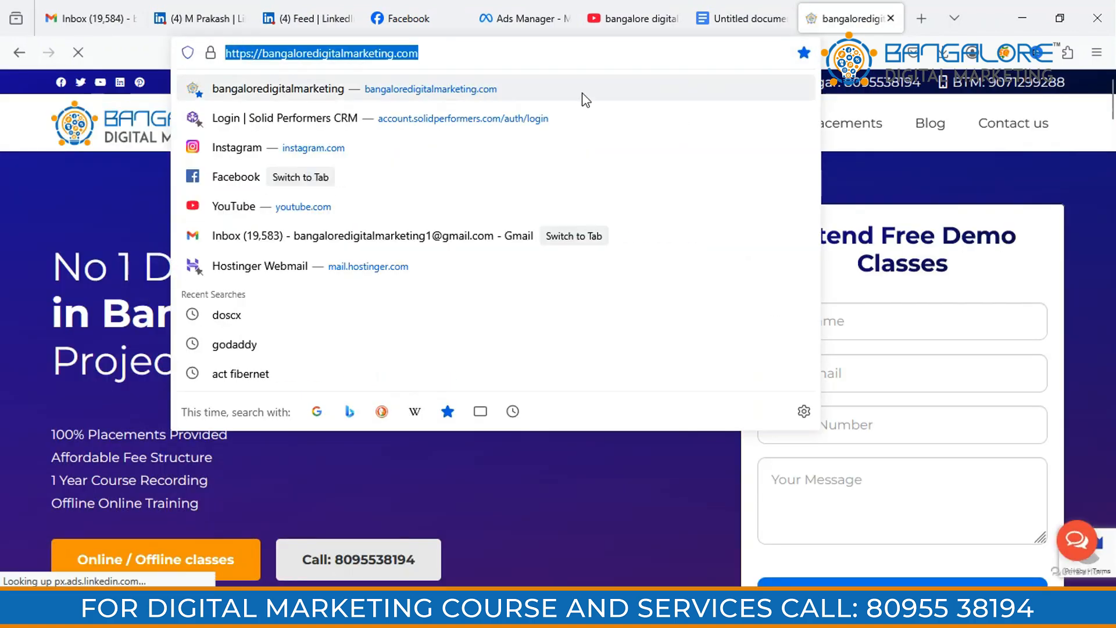
left_click(538, 23)
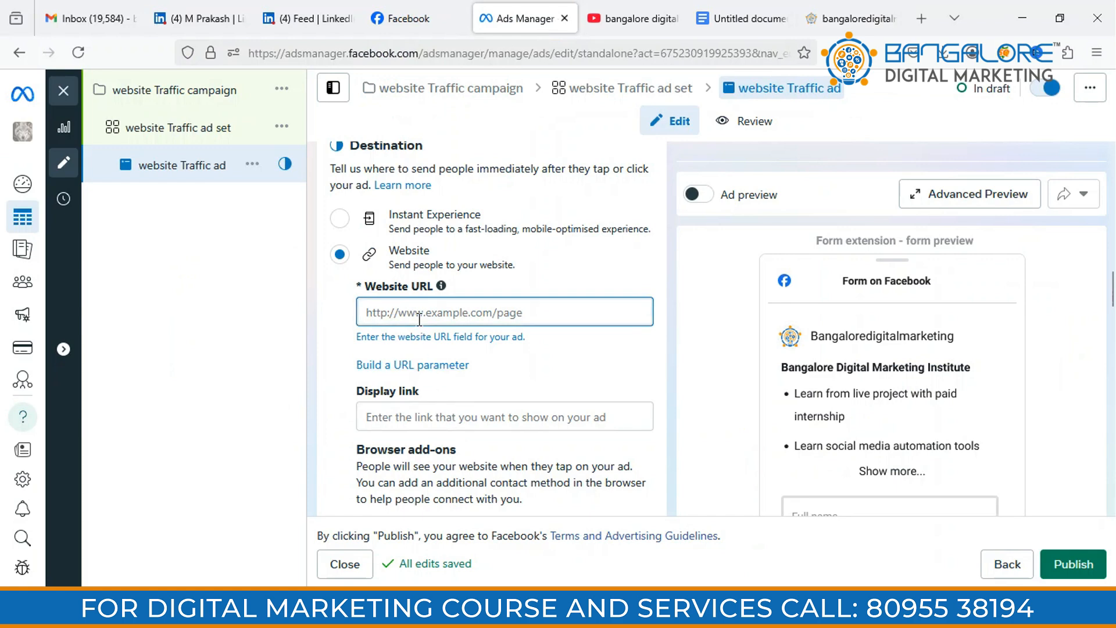
key("ctrl+v")
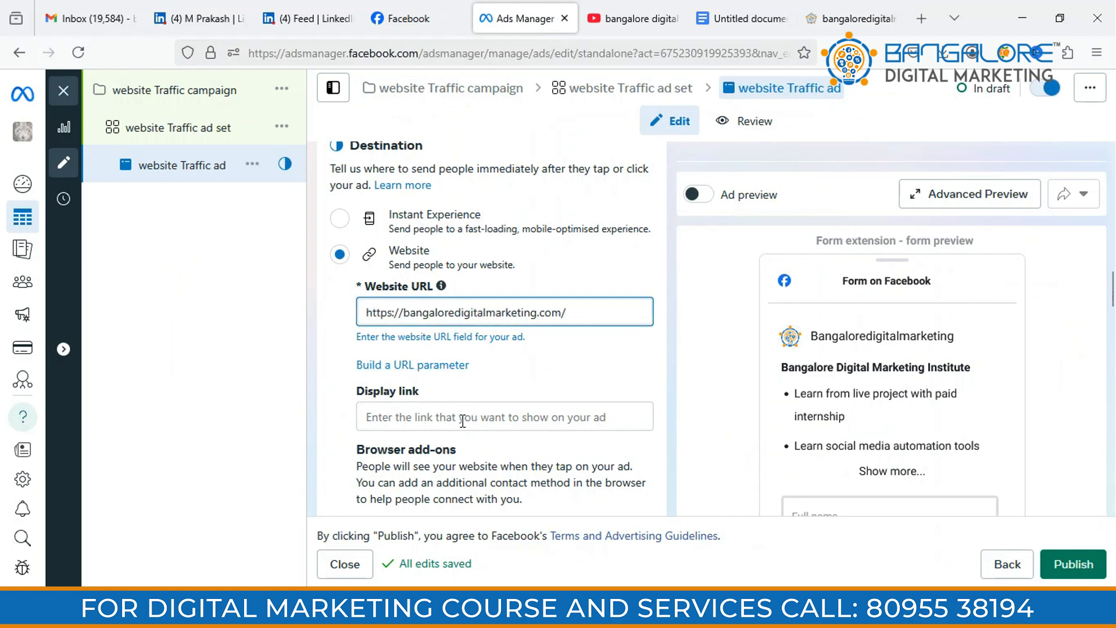
scroll(428, 394, "down", 1)
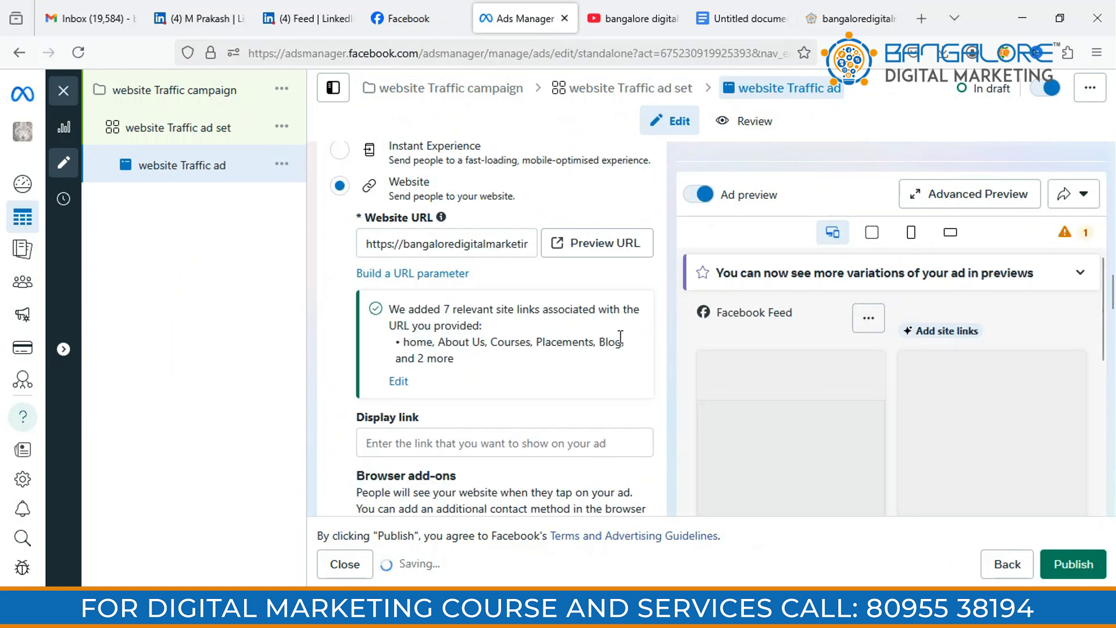
left_click(564, 442)
key("ctrl+v")
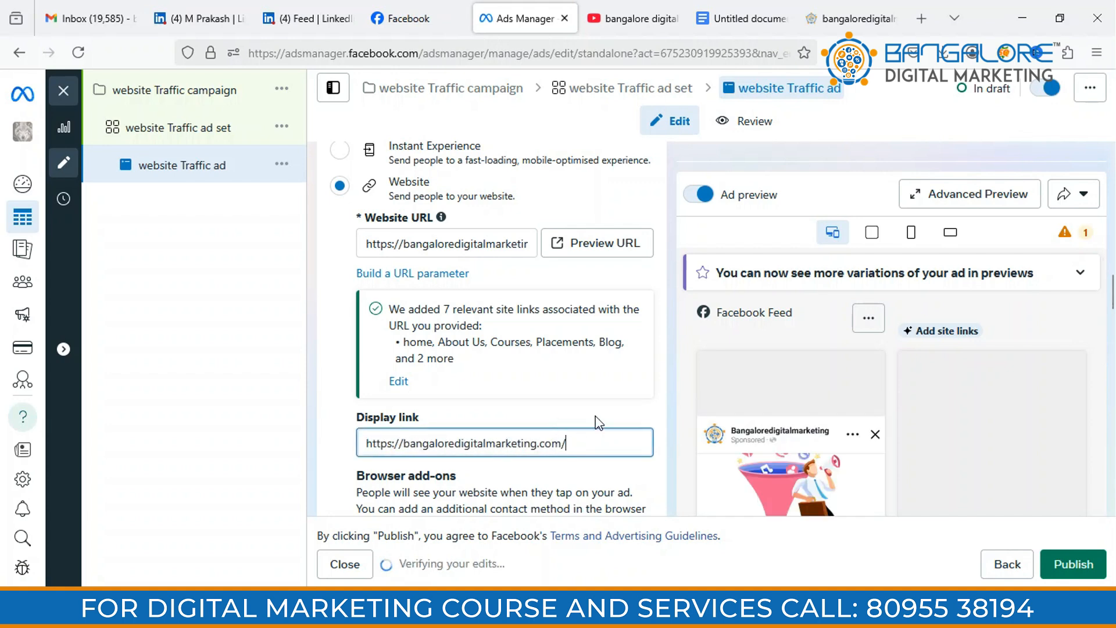
scroll(599, 423, "down", 4)
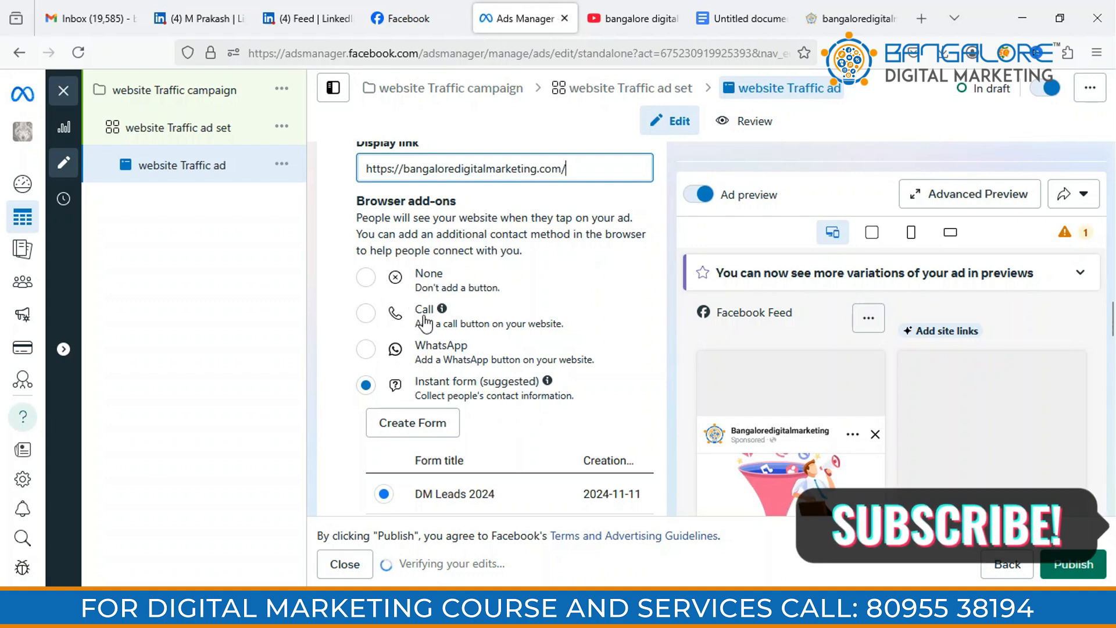
left_click(366, 349)
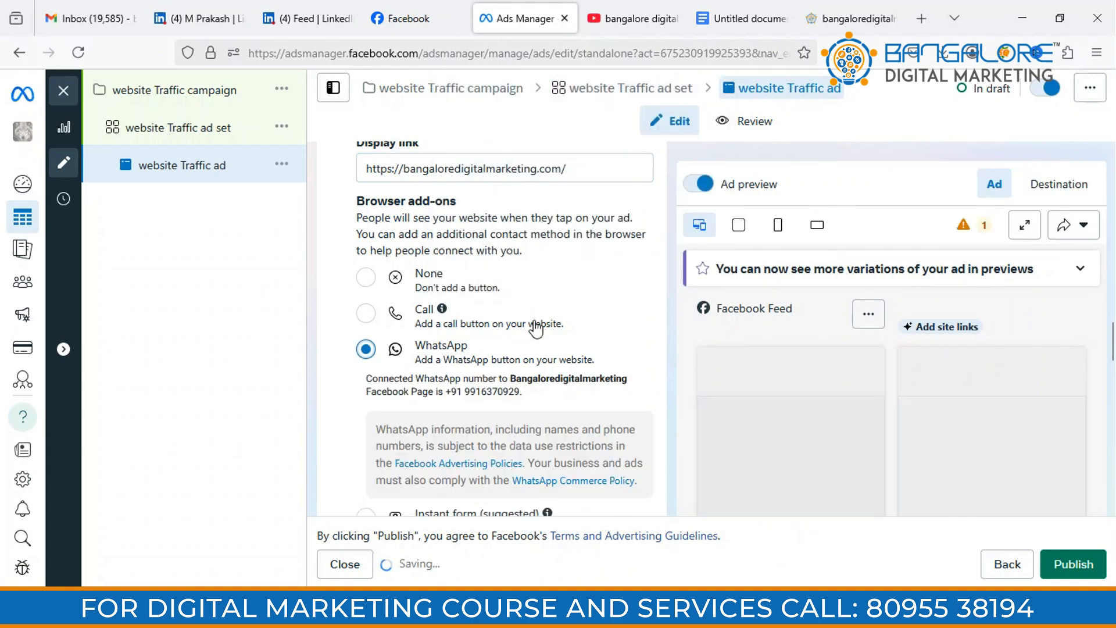
Start adding media to the ad creative so that its creative setup opens
scroll(536, 328, "down", 2)
scroll(536, 329, "down", 3)
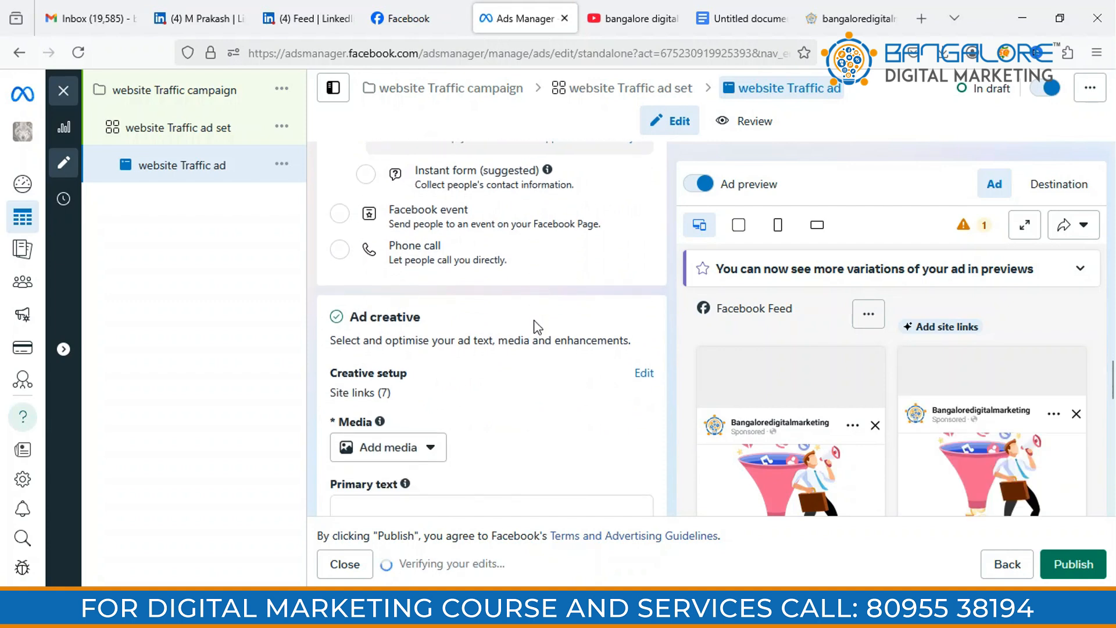
scroll(536, 327, "down", 2)
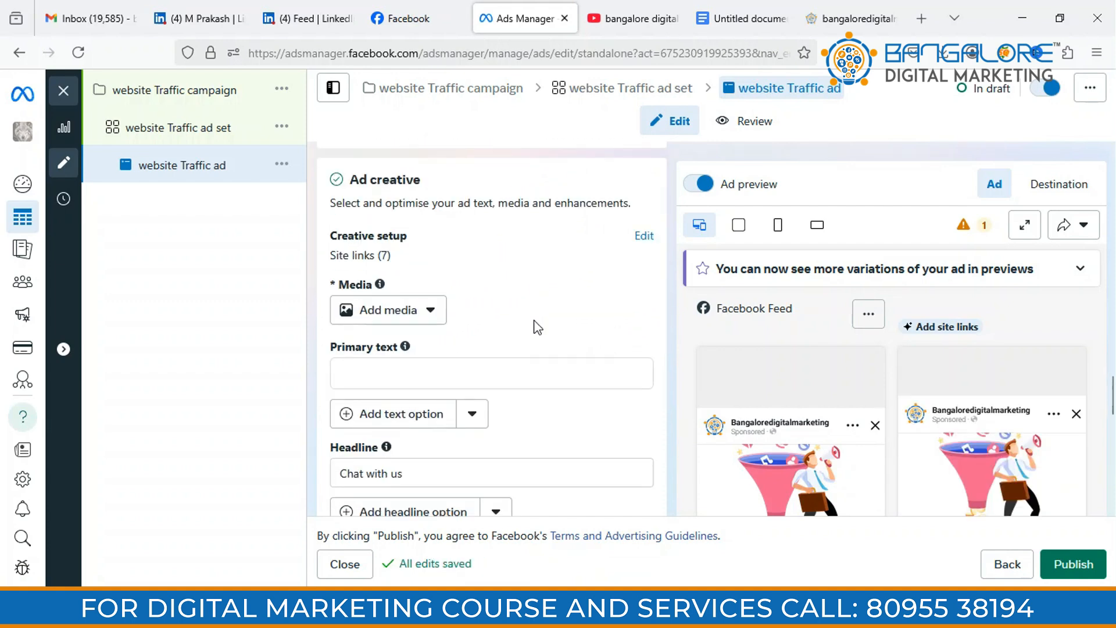
scroll(534, 321, "down", 2)
scroll(533, 324, "up", 2)
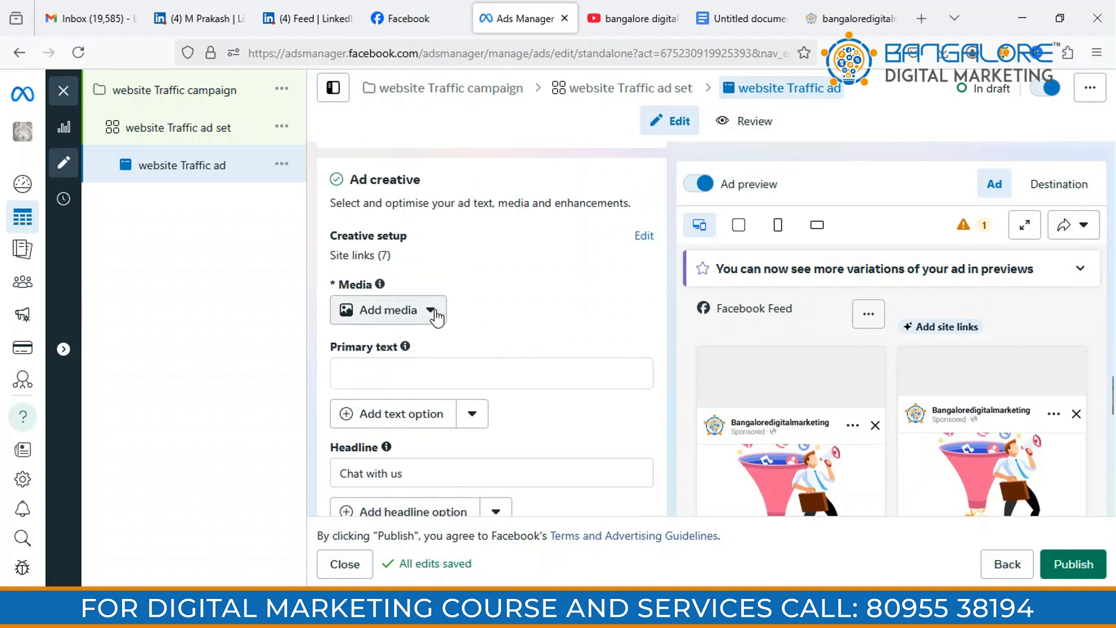
left_click(436, 314)
left_click(372, 352)
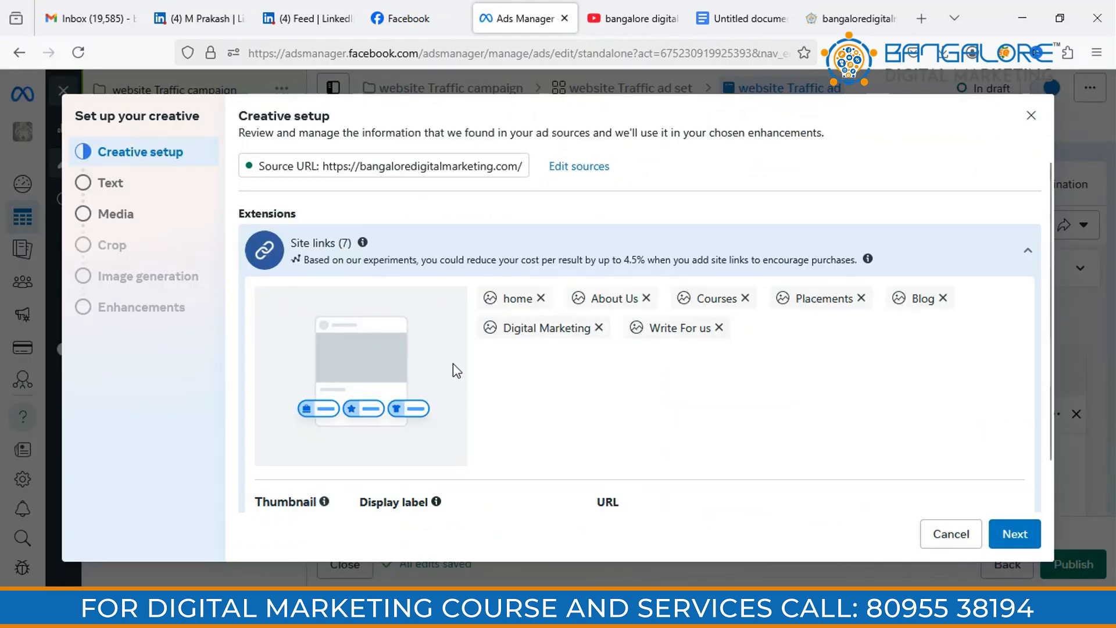
Review the creative's source URL and site links, and proceed to the ad text
scroll(442, 370, "down", 2)
scroll(422, 410, "up", 2)
left_click(571, 168)
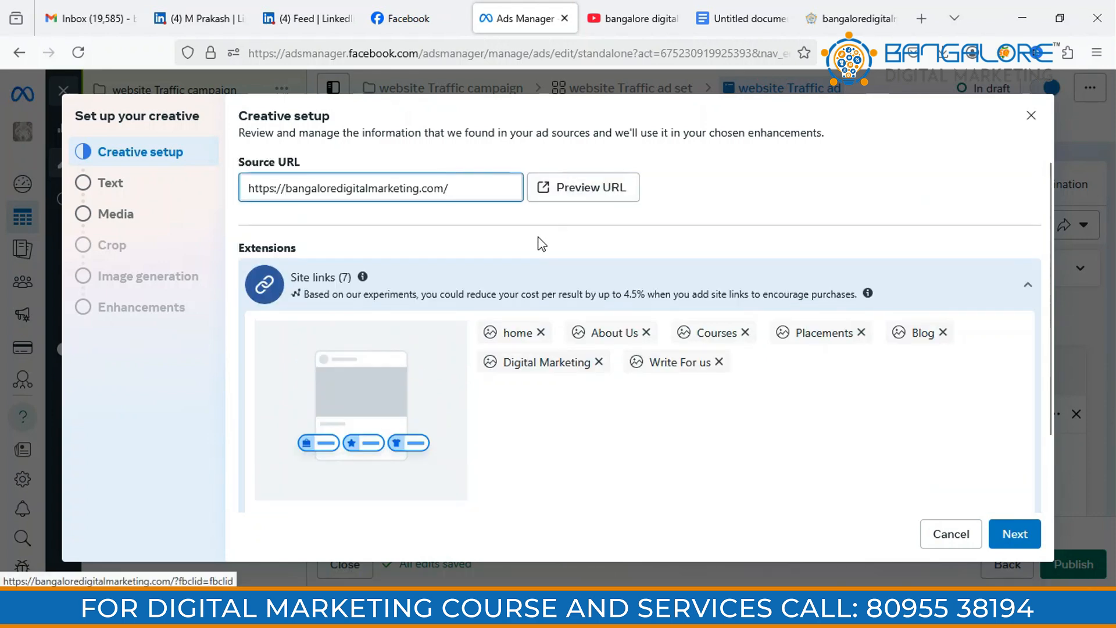
scroll(493, 324, "down", 3)
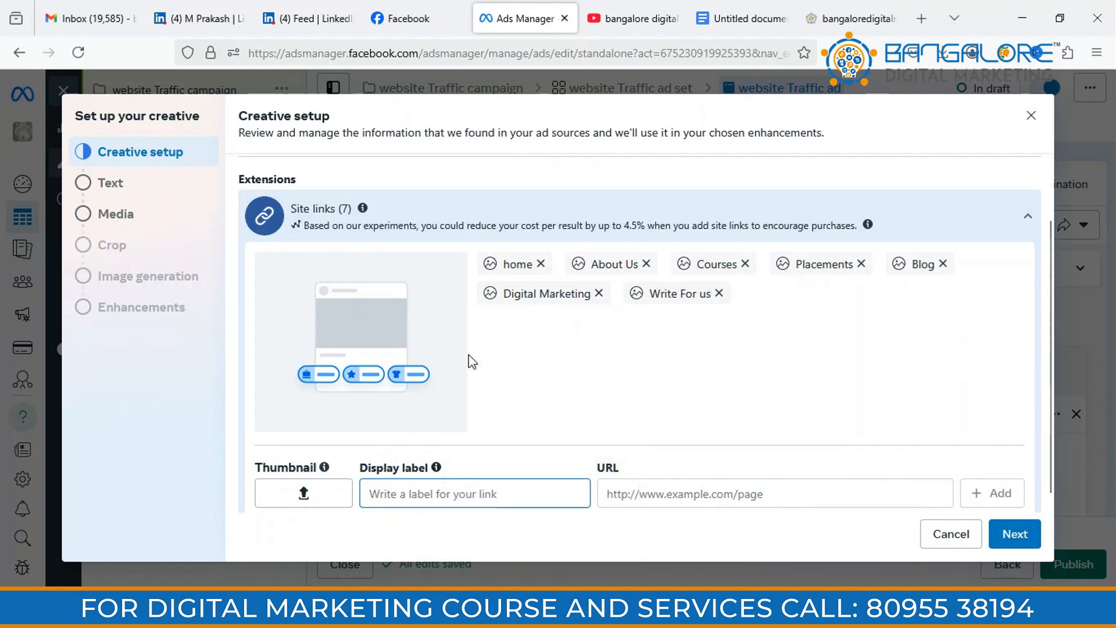
left_click(1010, 541)
Enter the primary text "Best Digital Marketing Courses in Bangalore" for the ad
left_click(282, 181)
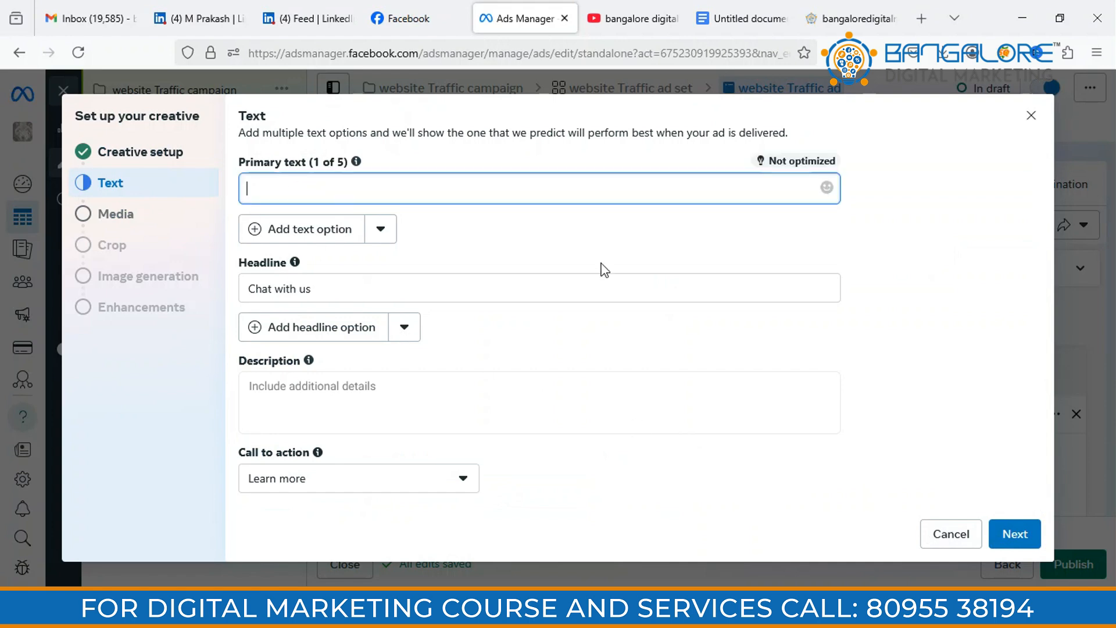
type("Best Digital Ma")
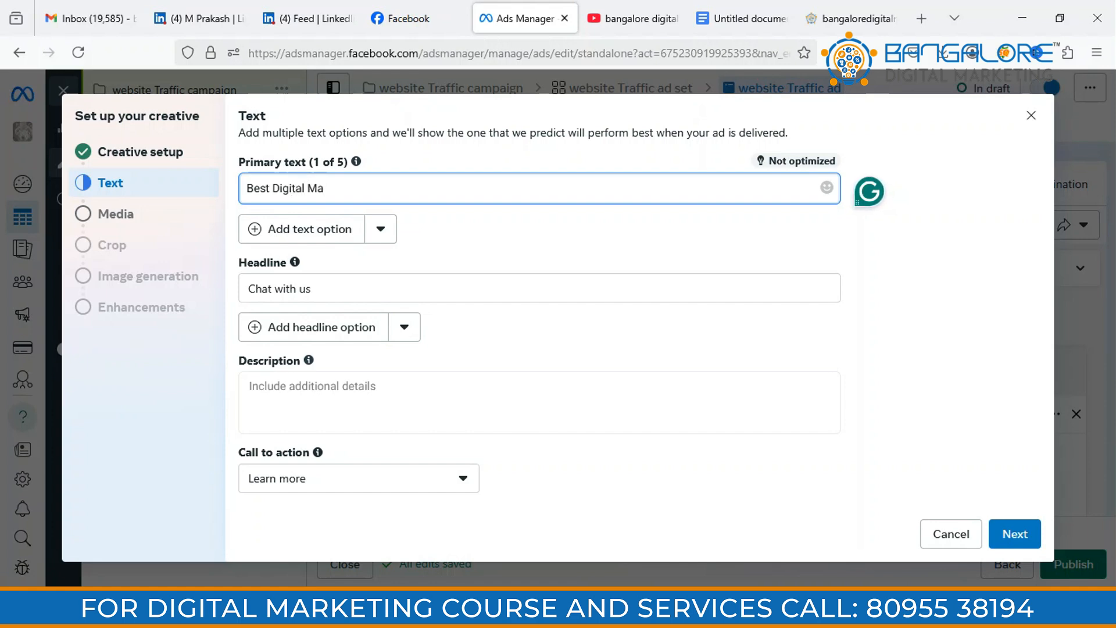
type("rketing Courses in Bangalore")
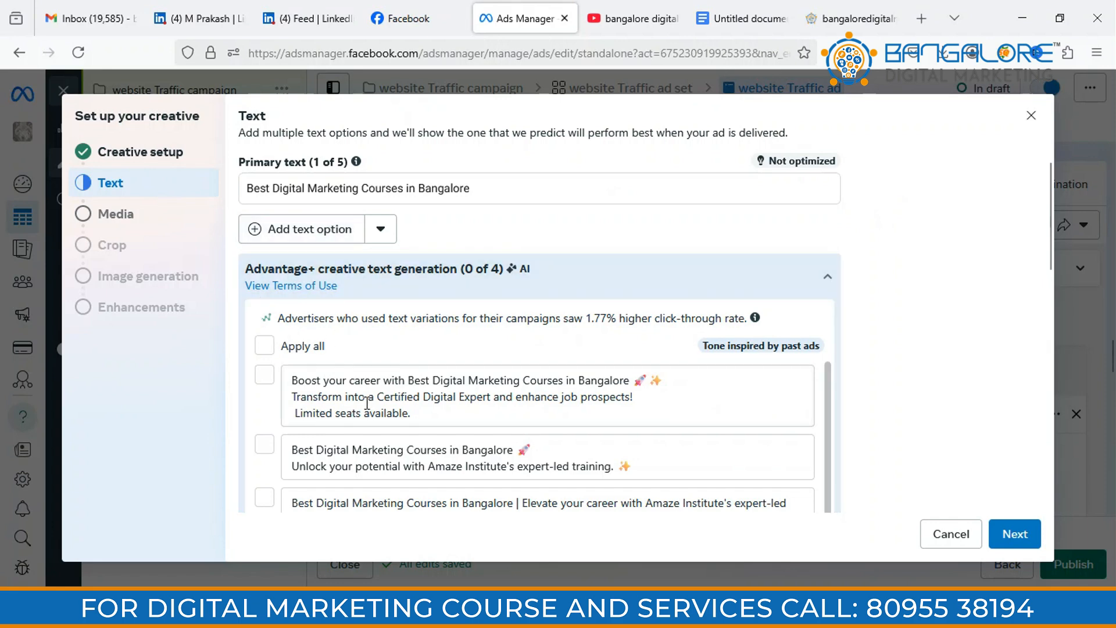
Apply all the AI-generated primary text variations and proceed to the media selection
scroll(875, 331, "down", 3)
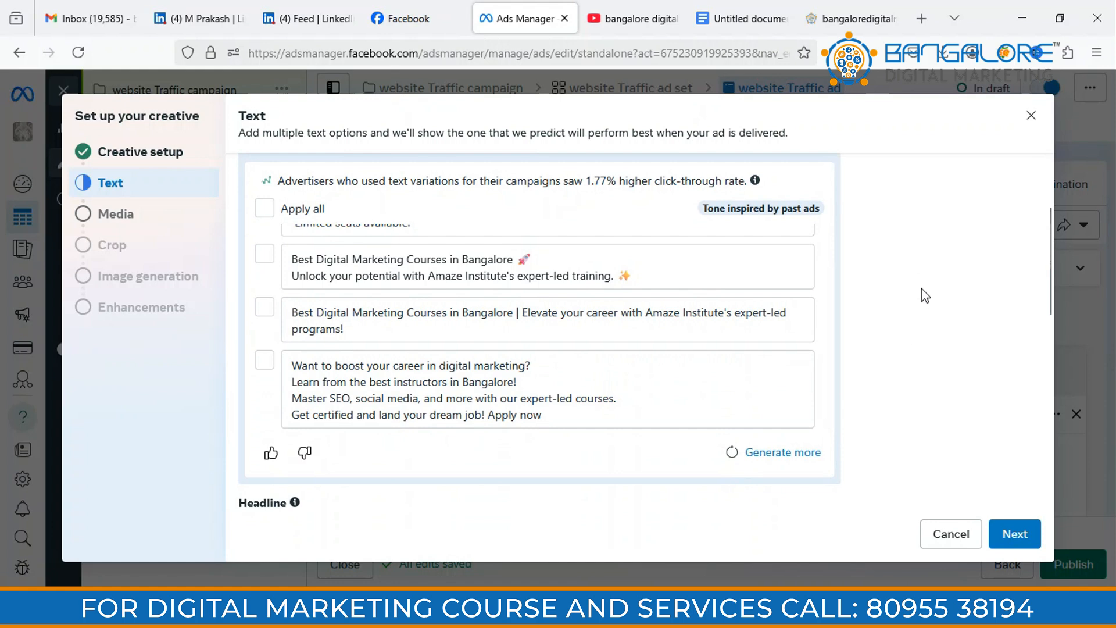
scroll(360, 270, "up", 1)
left_click(264, 207)
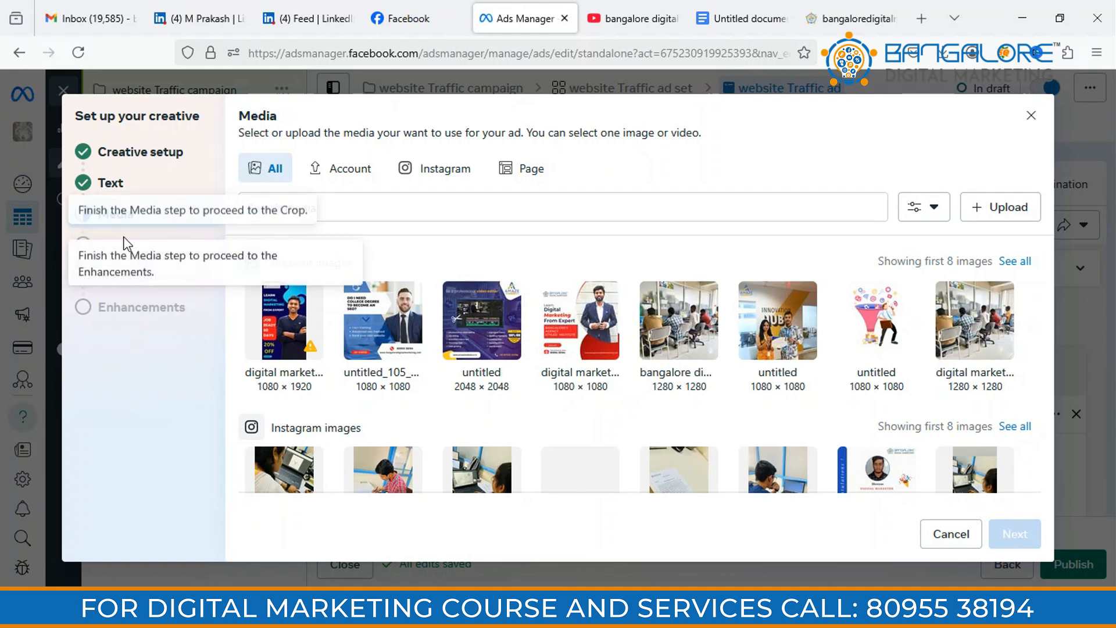
Select the 1080 × 1080 "Learn Digital Marketing From Expert" account image as the ad media and proceed to cropping
scroll(597, 351, "down", 1)
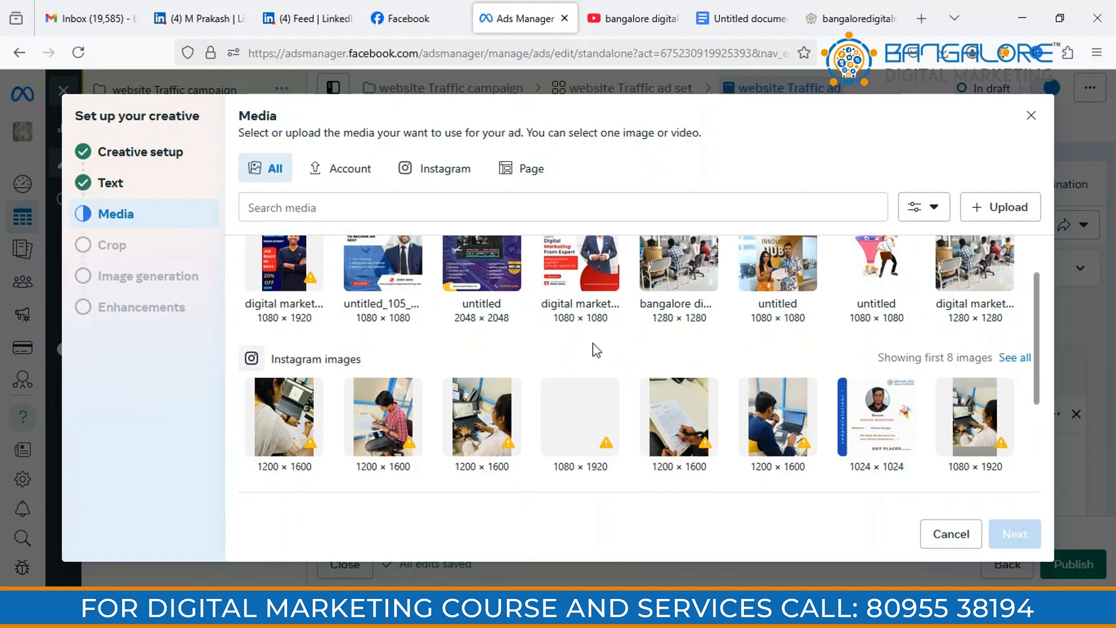
scroll(588, 349, "up", 1)
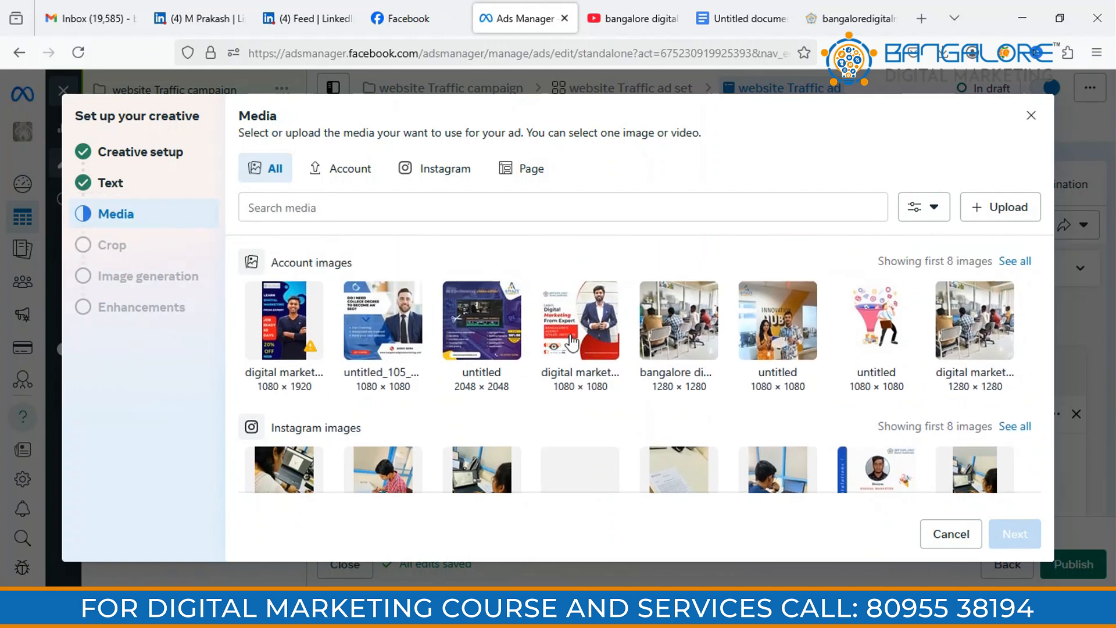
left_click(577, 341)
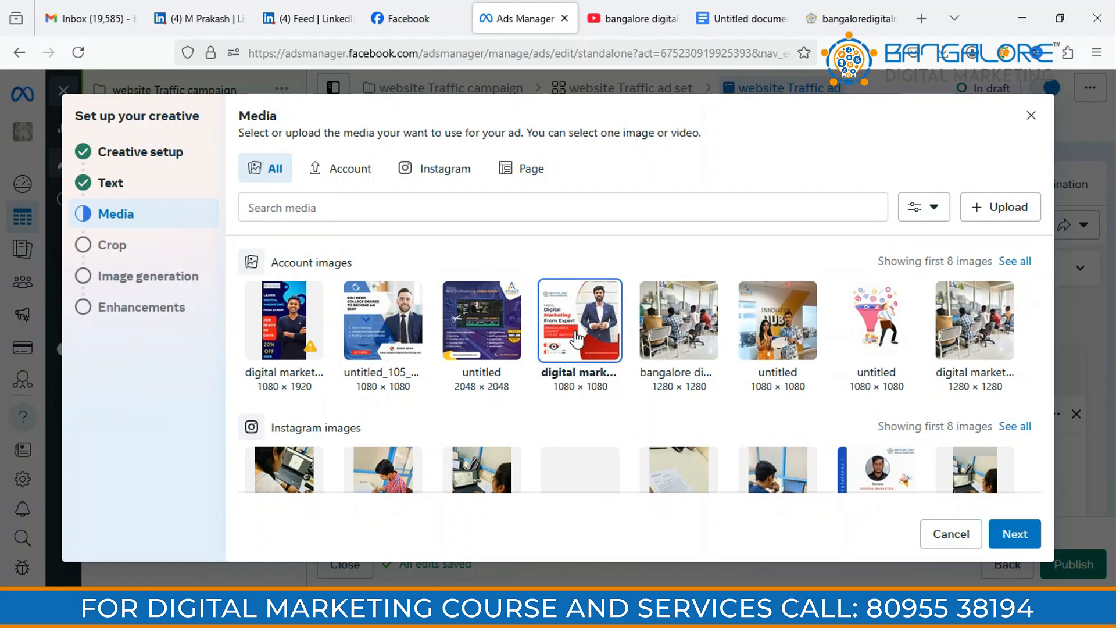
left_click(1014, 533)
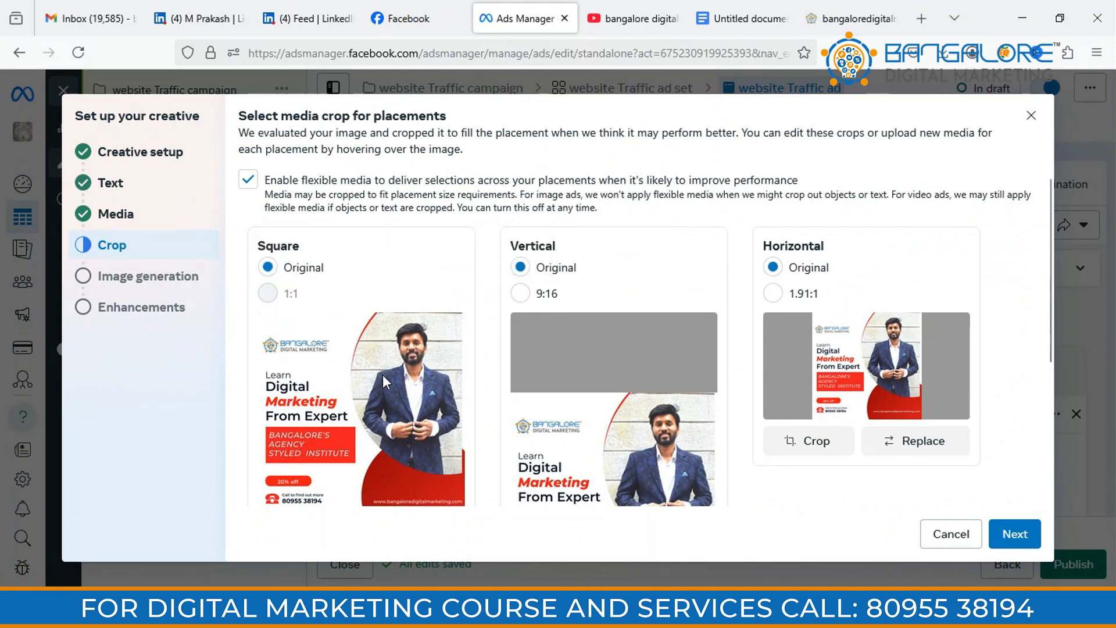
Crop the vertical placement image to 9:16, framing the logo and headline text side of the picture
scroll(383, 381, "down", 2)
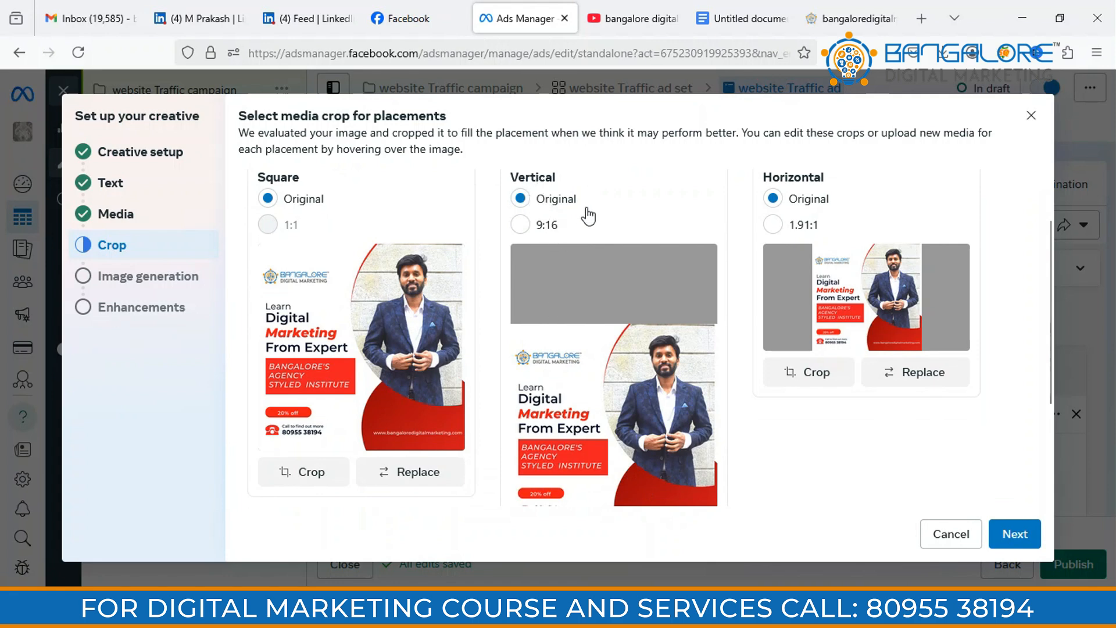
scroll(598, 257, "down", 4)
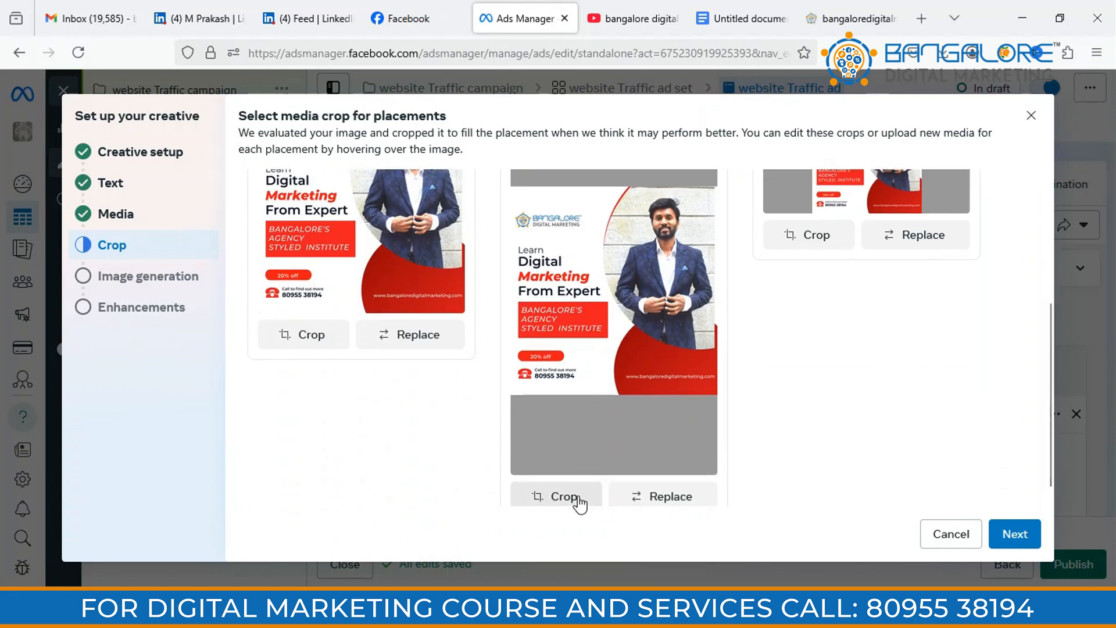
left_click(578, 498)
left_click_drag(513, 456, 429, 410)
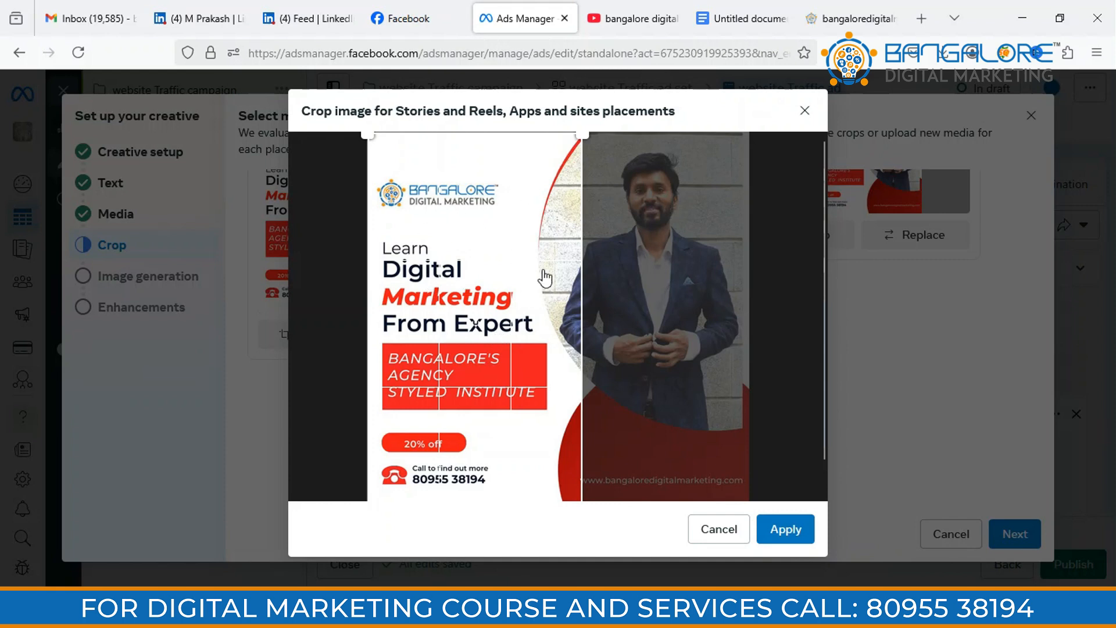
left_click(784, 530)
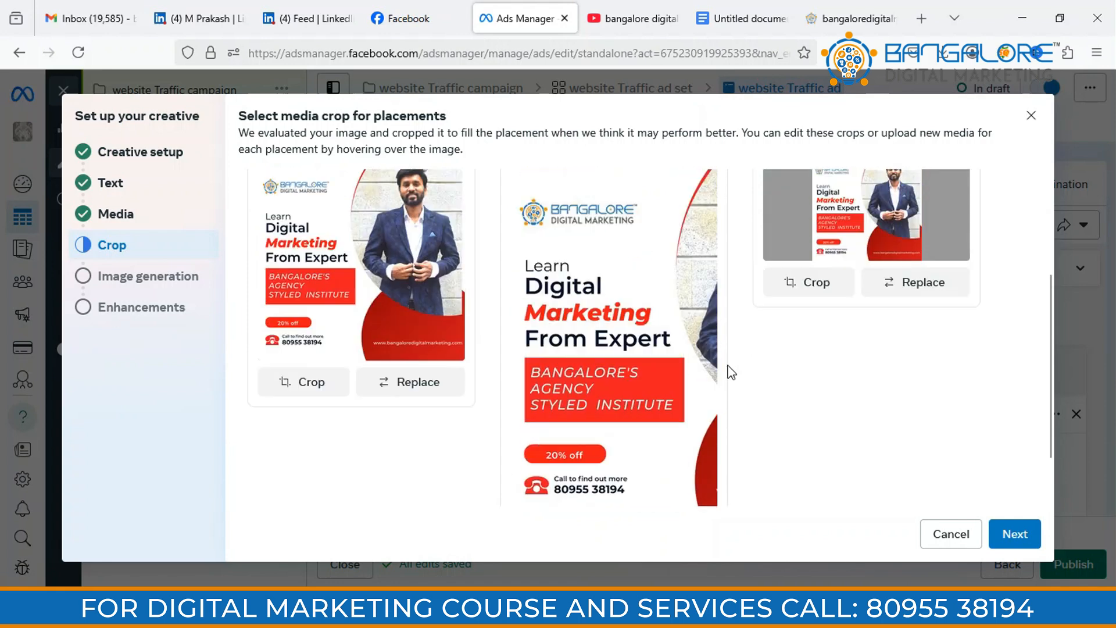
Crop the horizontal placement image to 1.91:1, moving the frame up to include the logo and the man's face
left_click(817, 358)
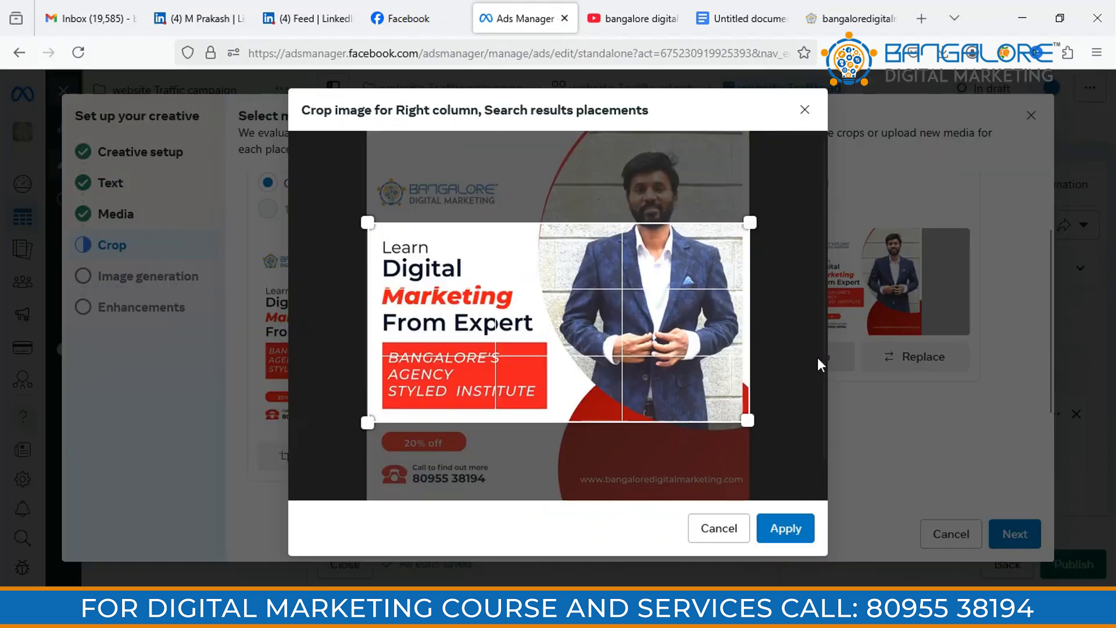
left_click_drag(653, 378, 657, 300)
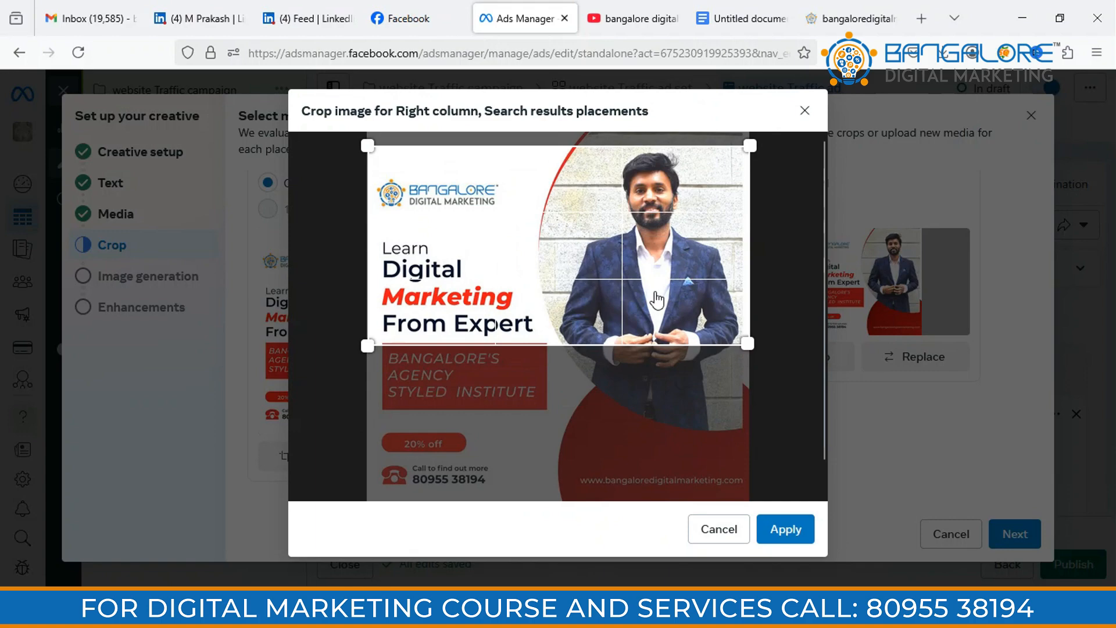
left_click(778, 527)
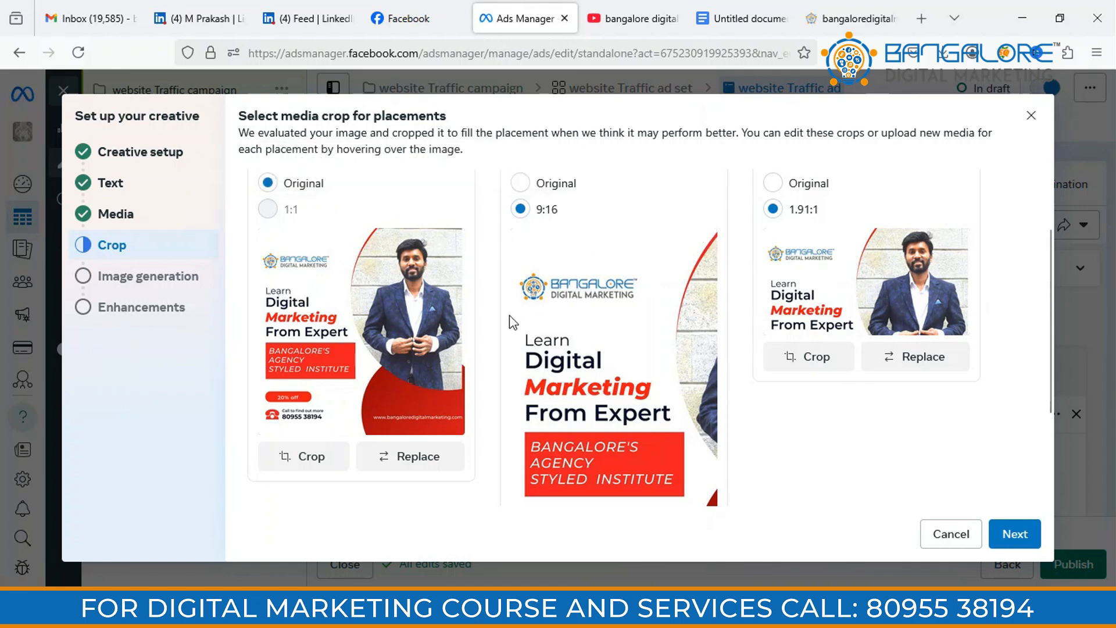
Skip the AI image generation, review the Advantage+ creative enhancements and finish the creative setup with their default settings
left_click(1016, 534)
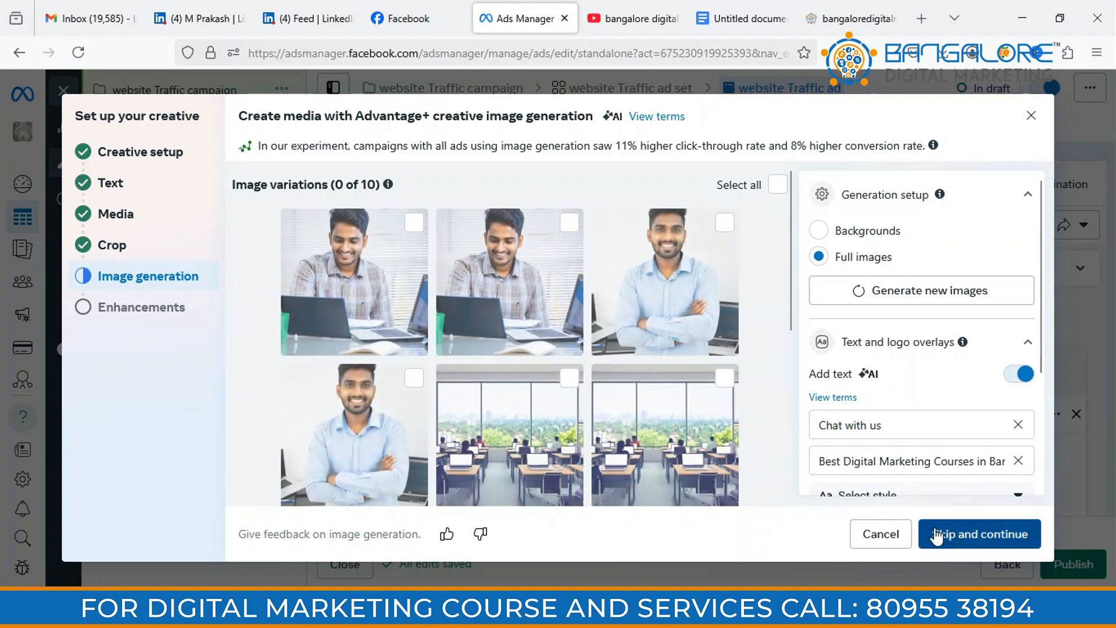
left_click(953, 534)
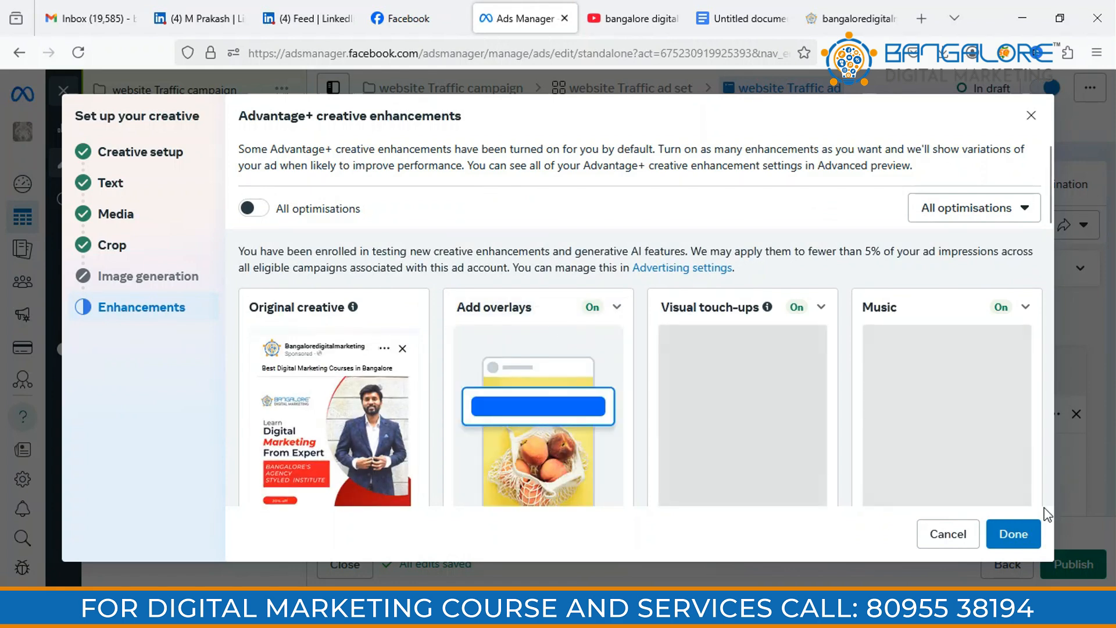
scroll(828, 409, "down", 6)
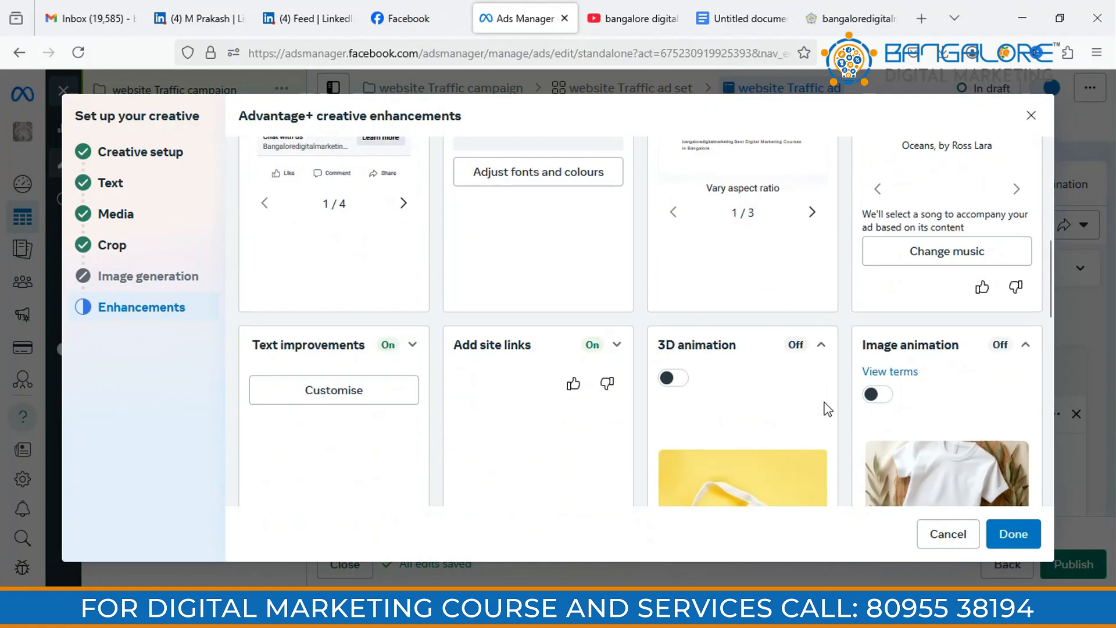
scroll(883, 378, "up", 3)
scroll(883, 378, "up", 2)
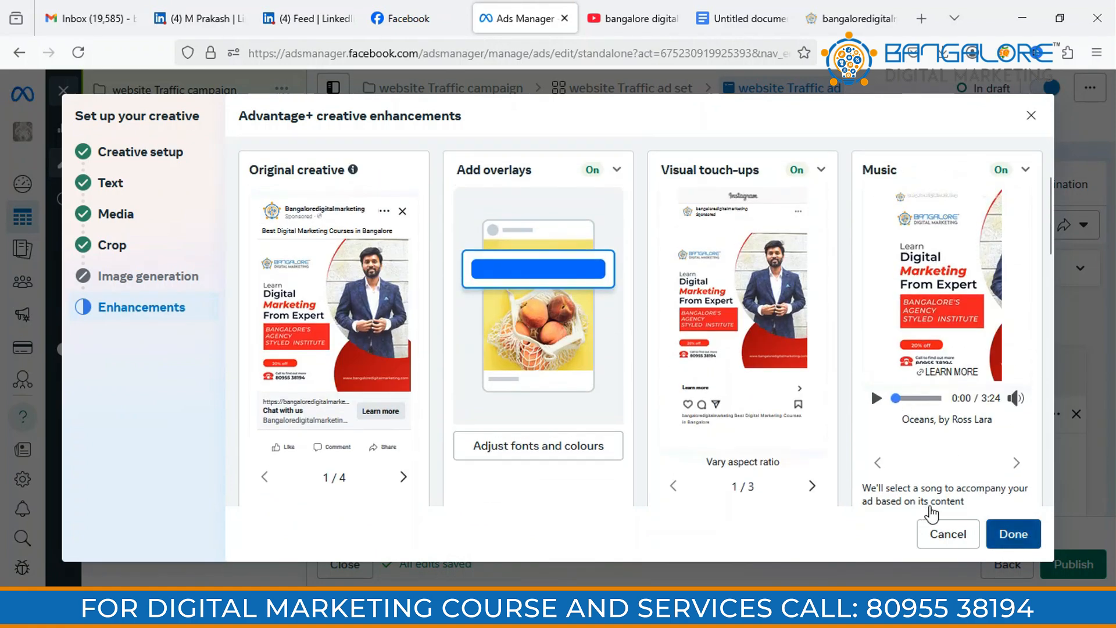
left_click(931, 513)
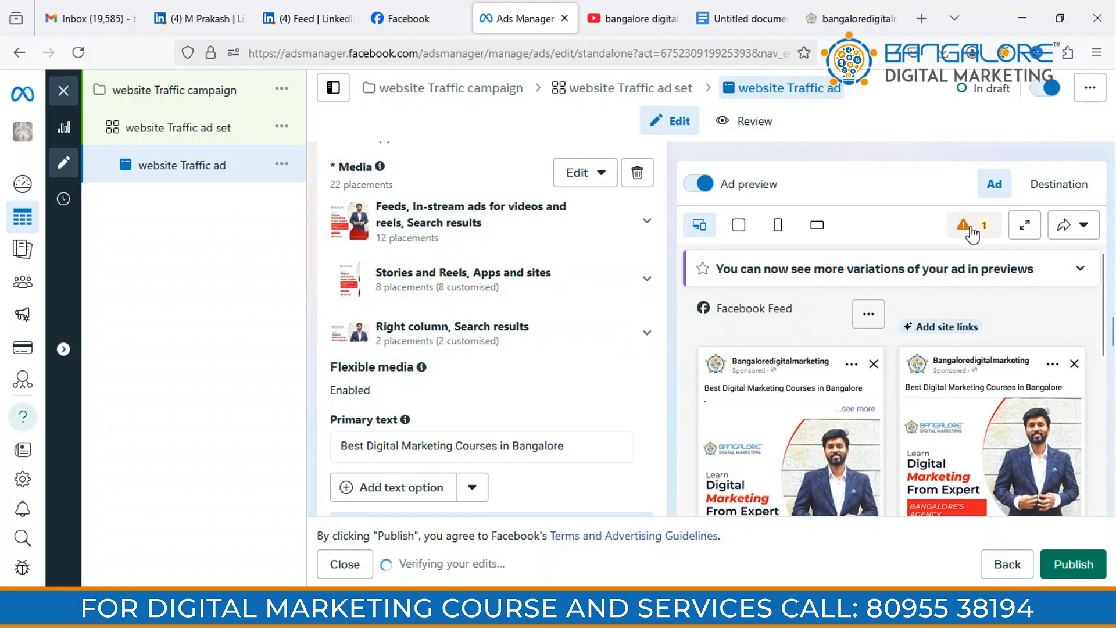
Review the placement warning, the ad preview and the suggested headline variations down to the description and call to action
mouse_move(972, 232)
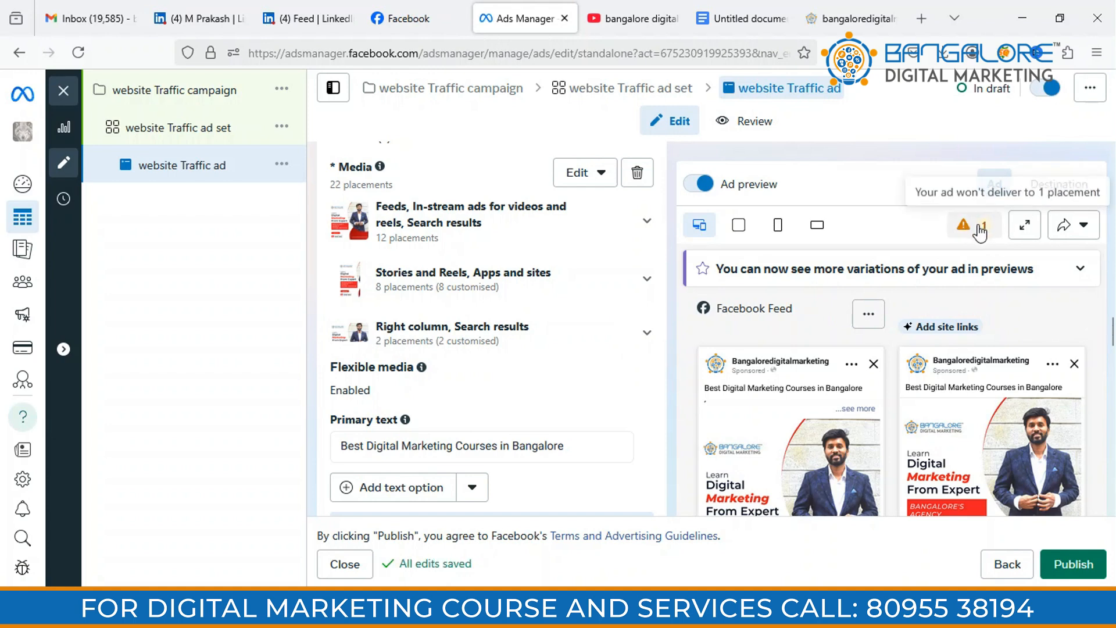
scroll(548, 299, "down", 5)
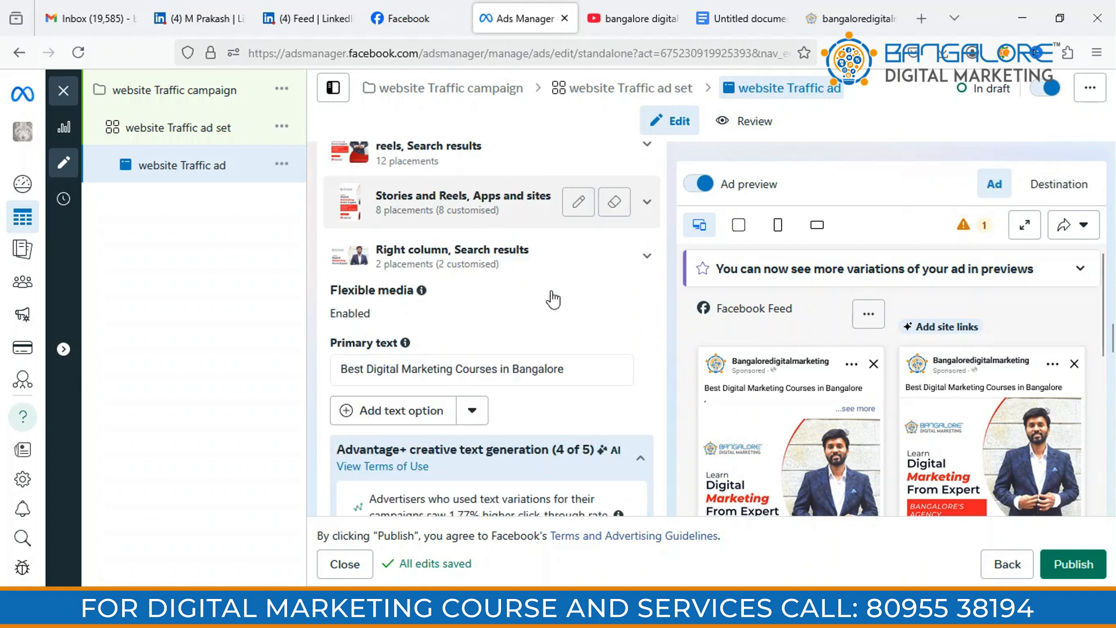
scroll(551, 290, "down", 5)
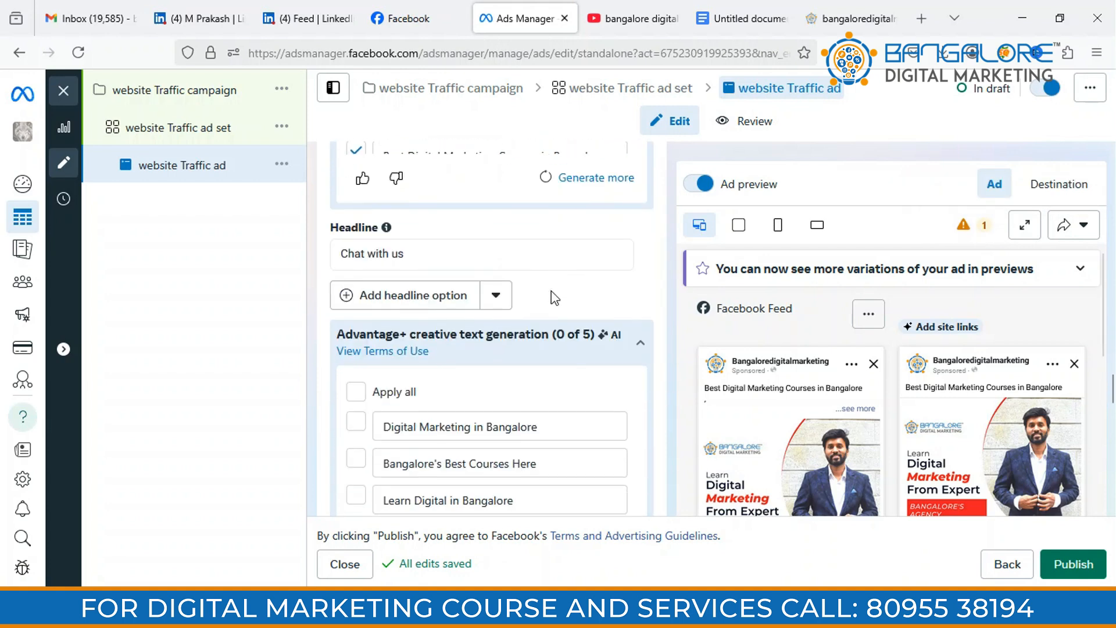
scroll(791, 403, "down", 3)
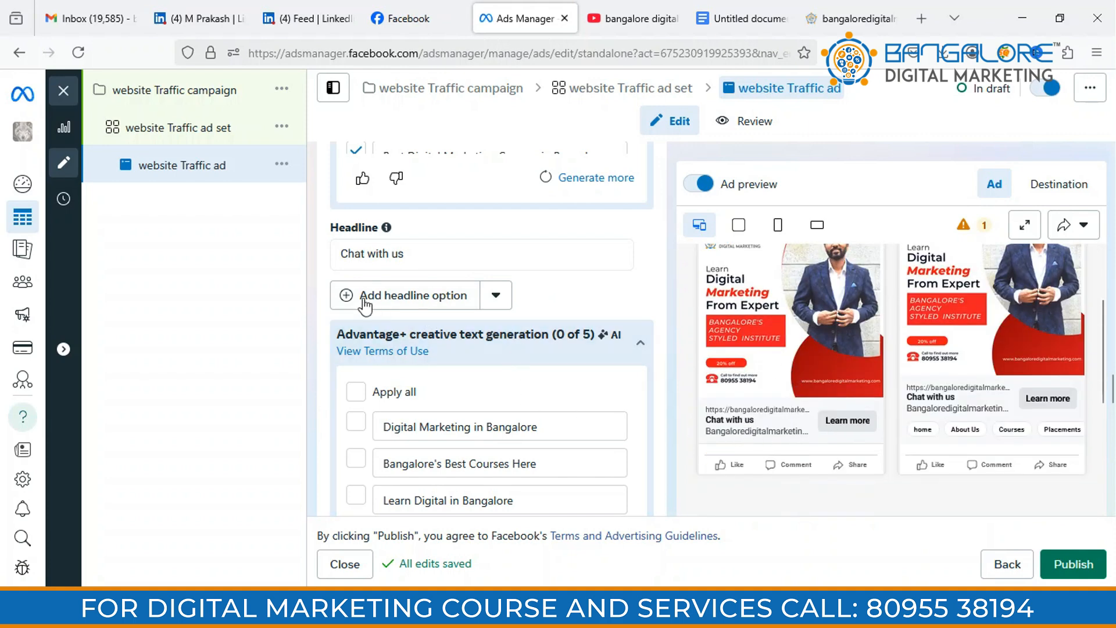
scroll(444, 394, "down", 2)
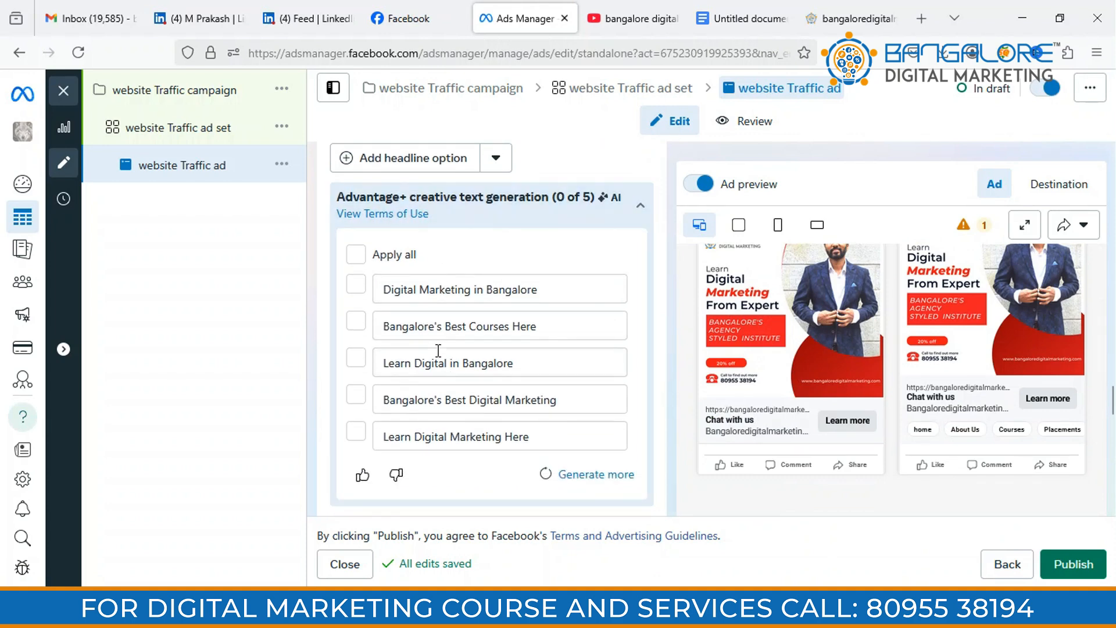
scroll(437, 351, "down", 1)
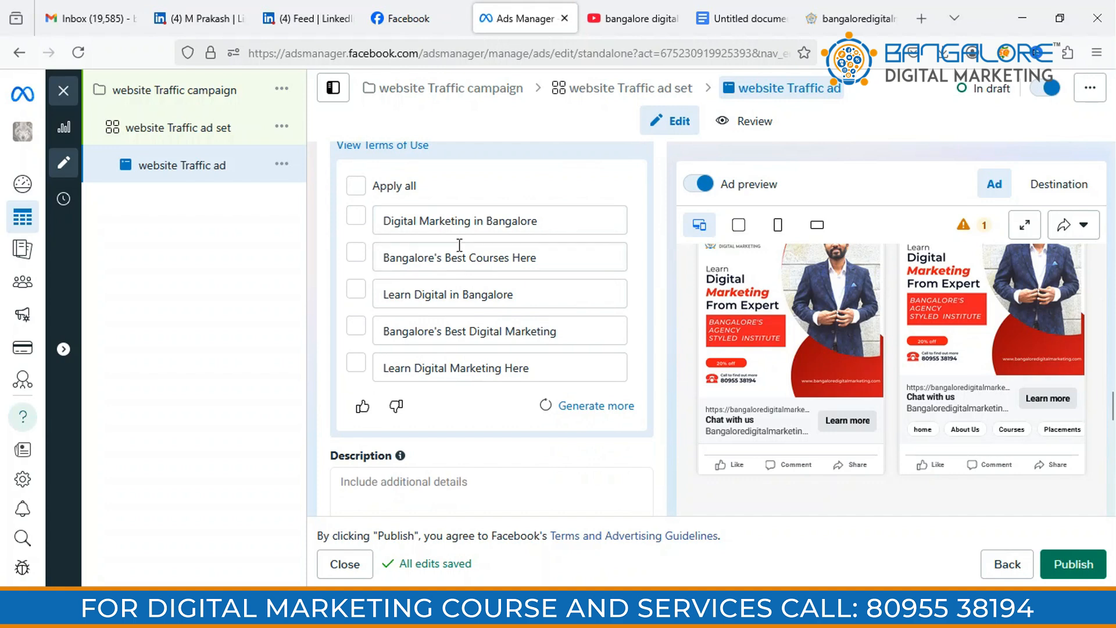
scroll(519, 378, "down", 3)
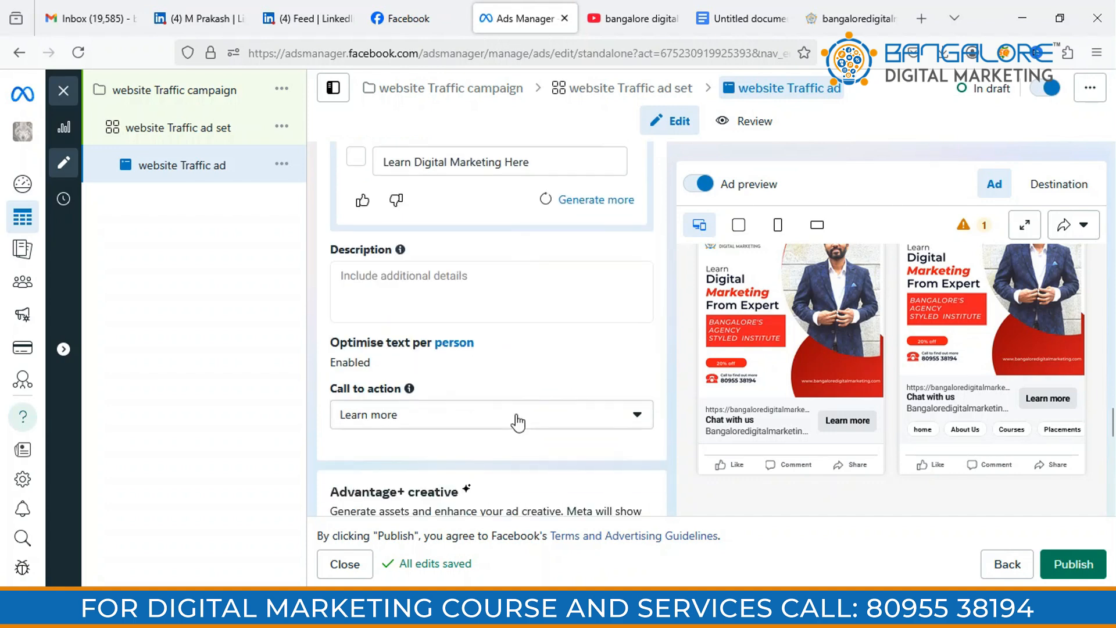
Enter the ad description "we offer Project based Digital Marketing course in bangalore with 3 free demo classes"
left_click(406, 281)
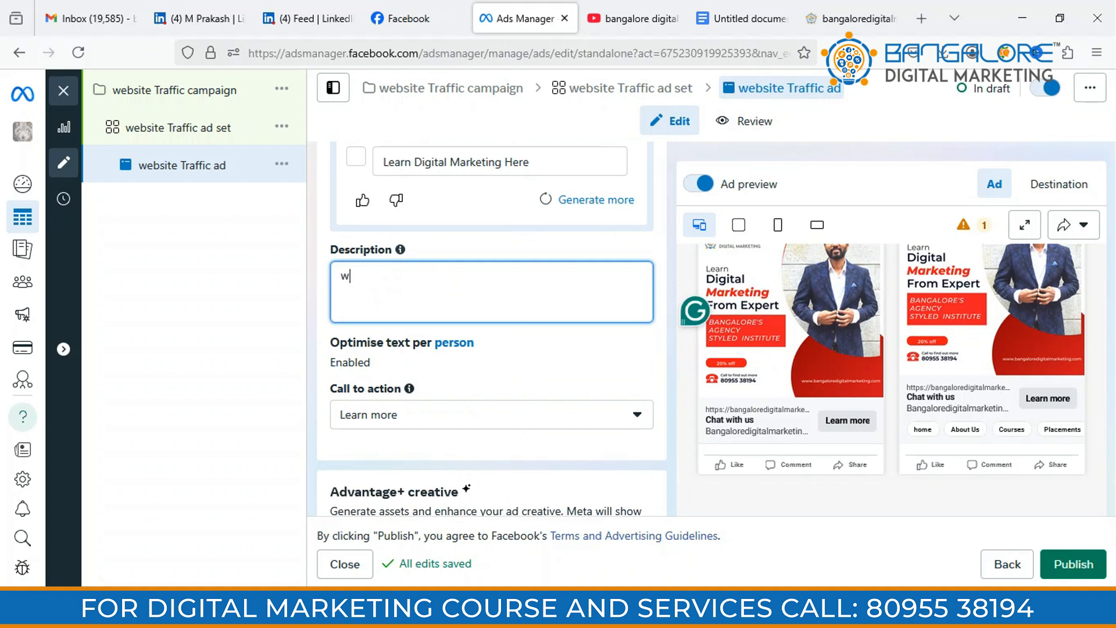
type("we offer")
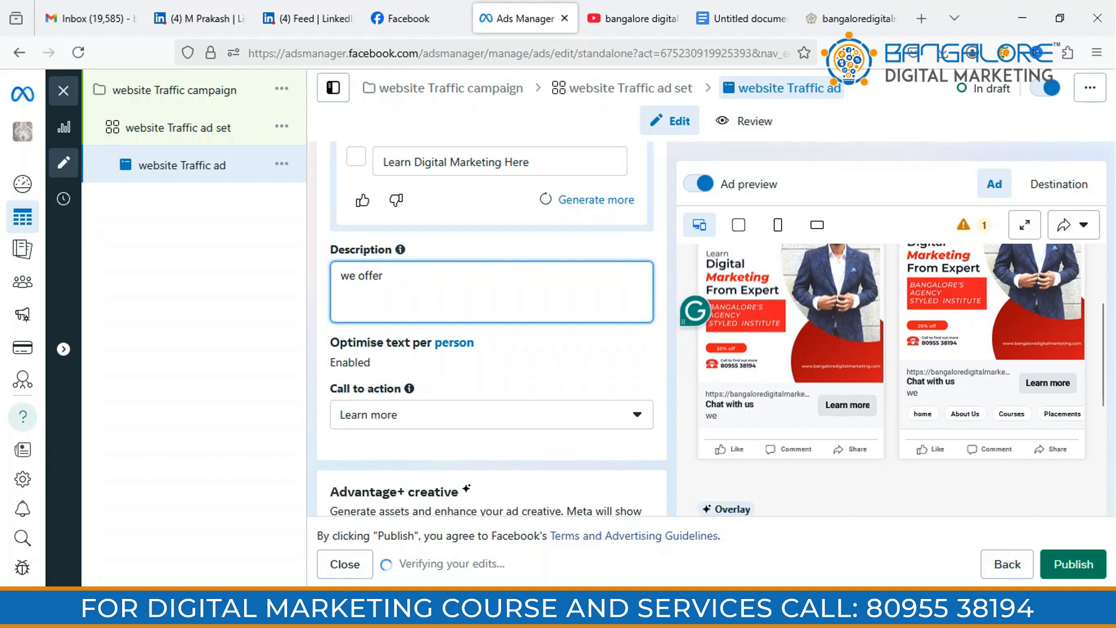
type(" est")
key("BackSpace")
key("BackSpace")
key("BackSpace")
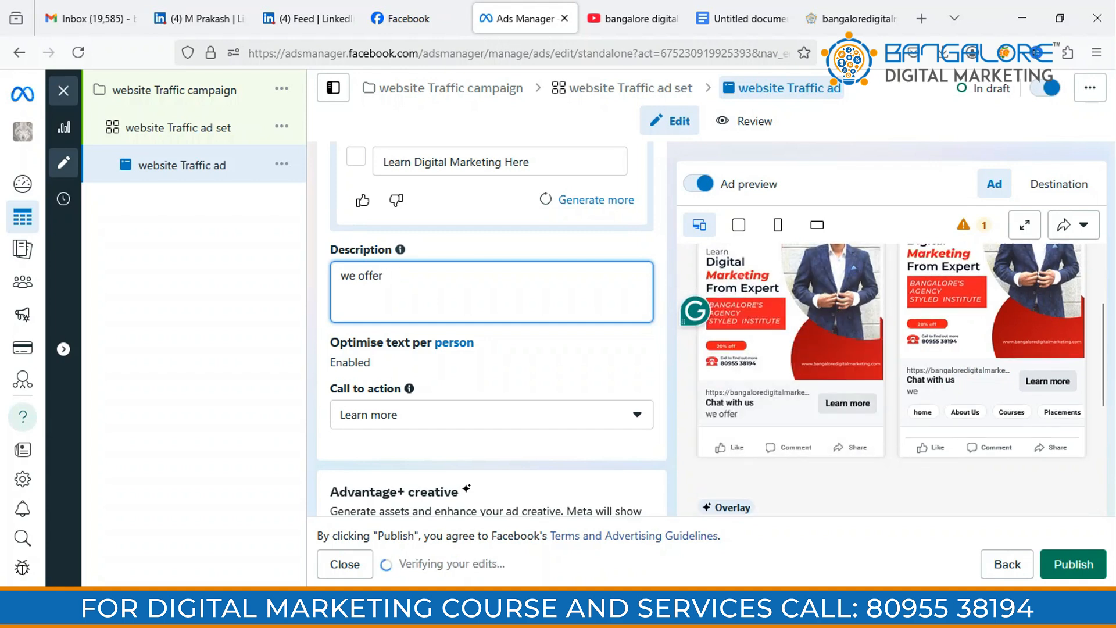
type("Pro")
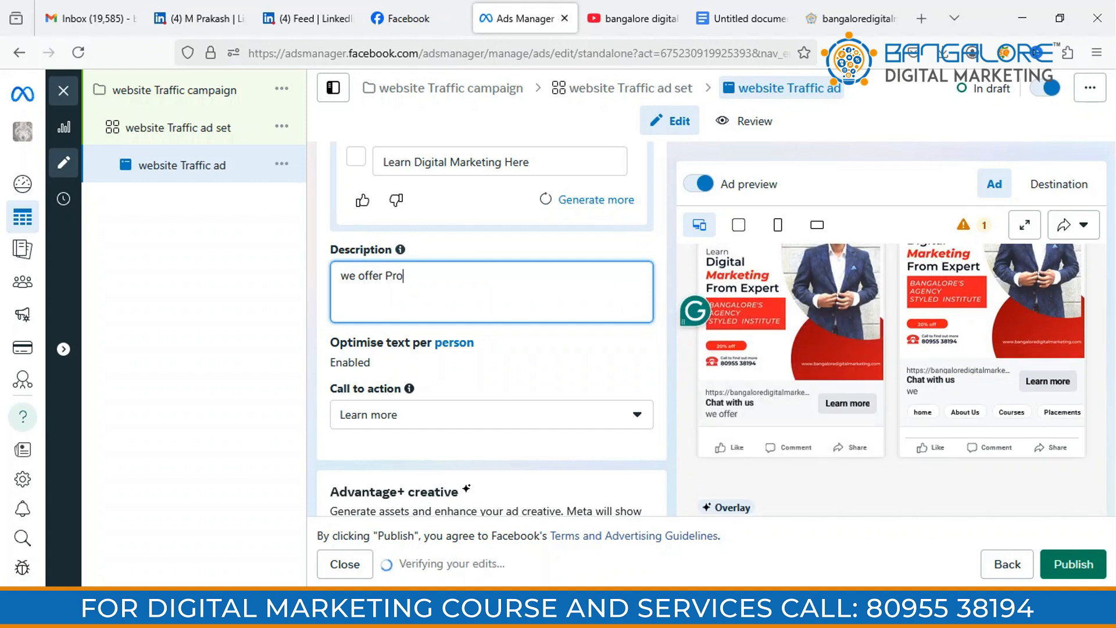
type("je")
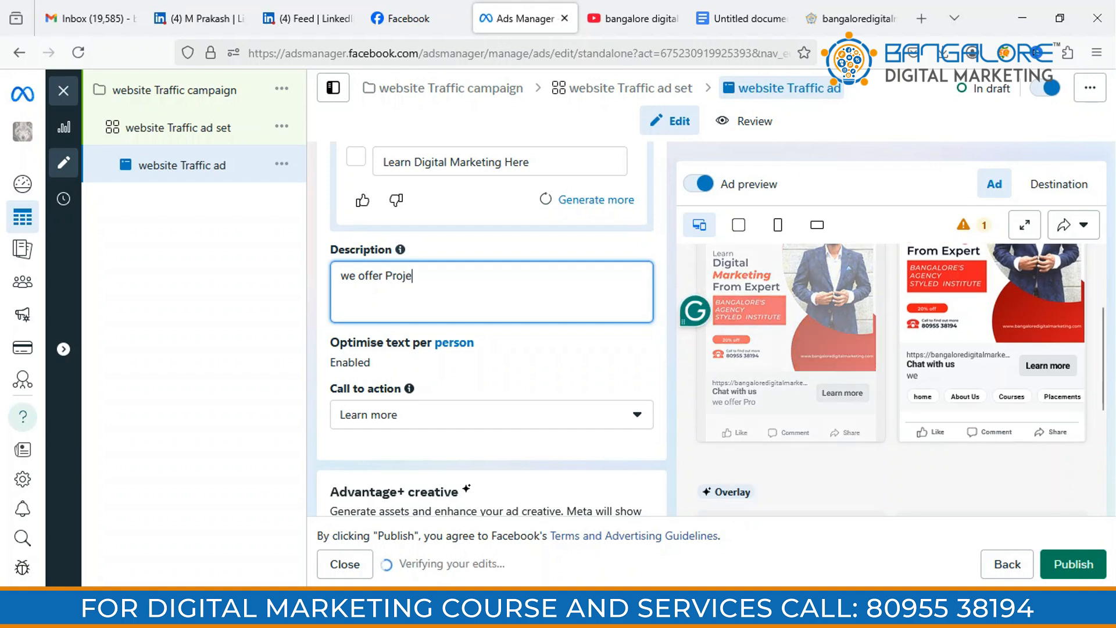
type("cty based D")
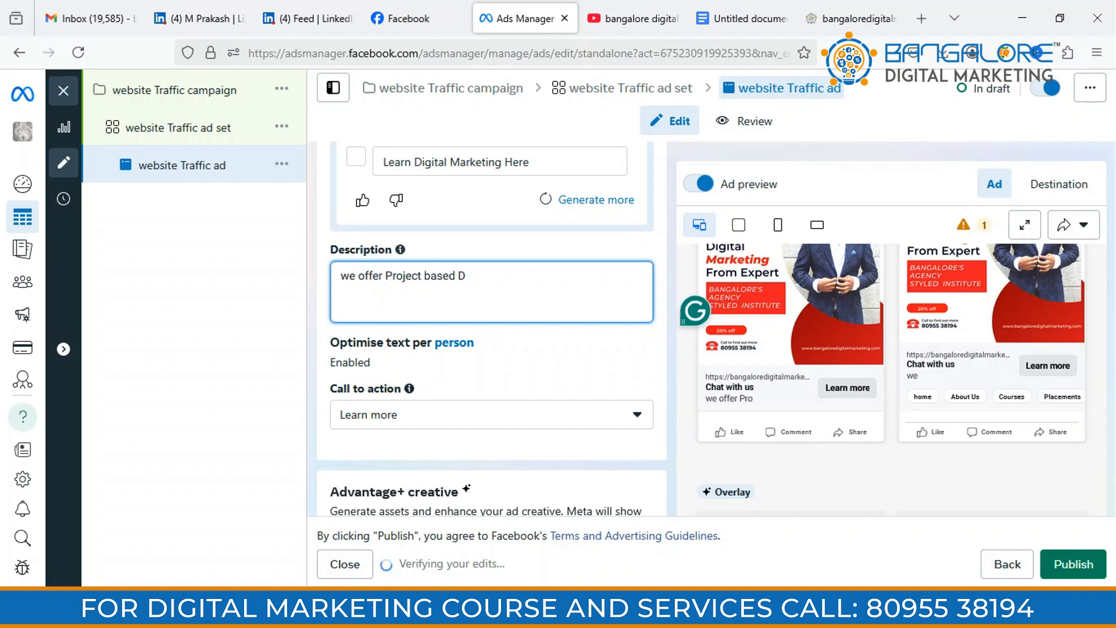
type("ig")
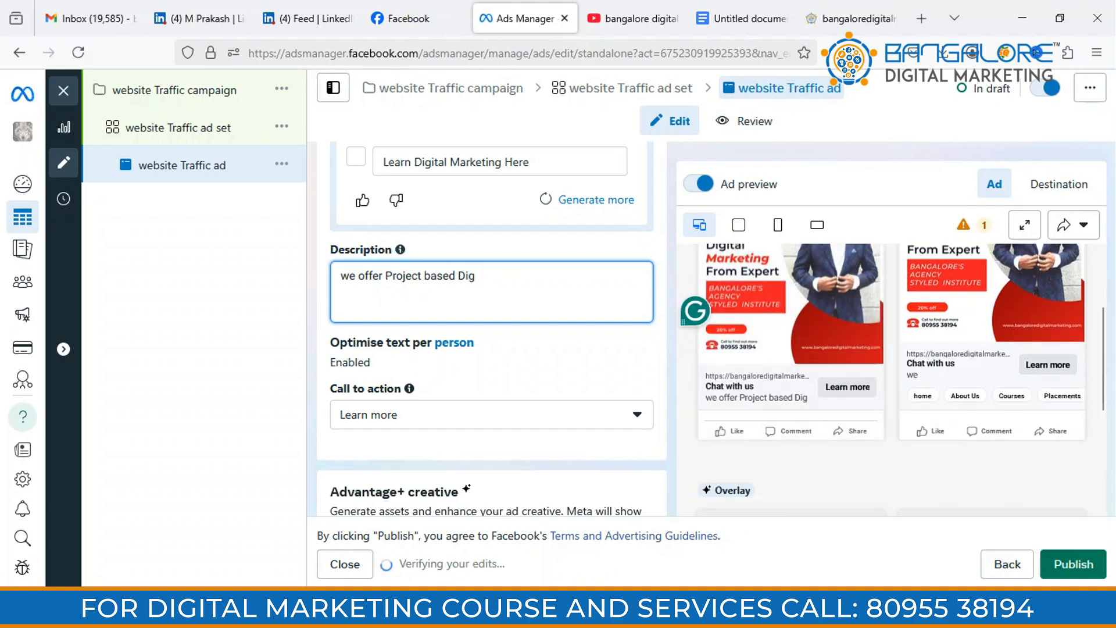
type("ital M")
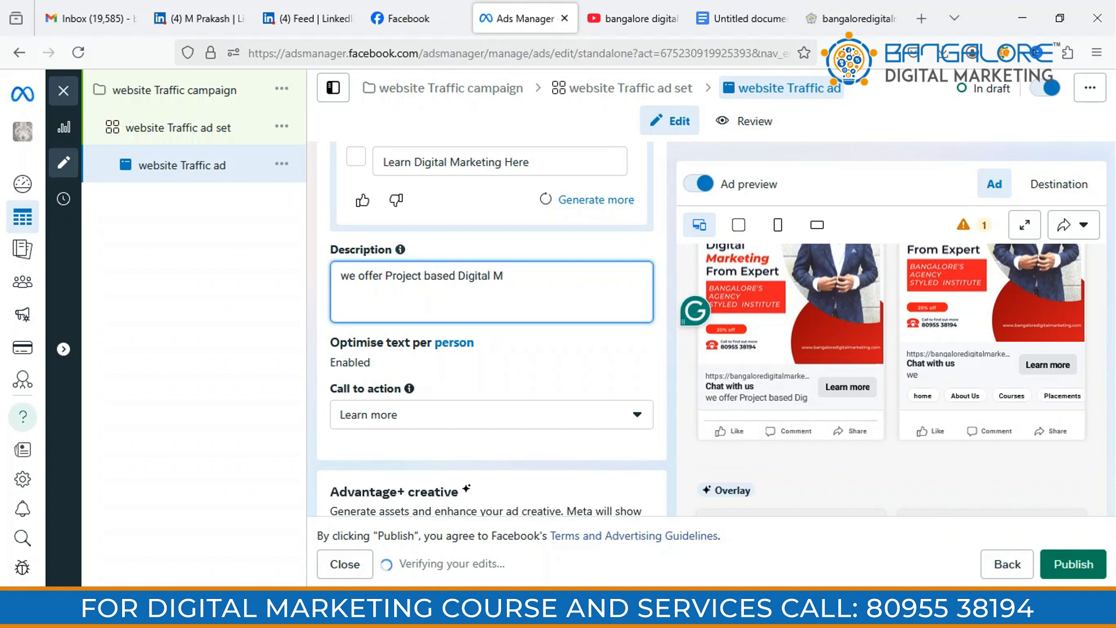
type("arketing course")
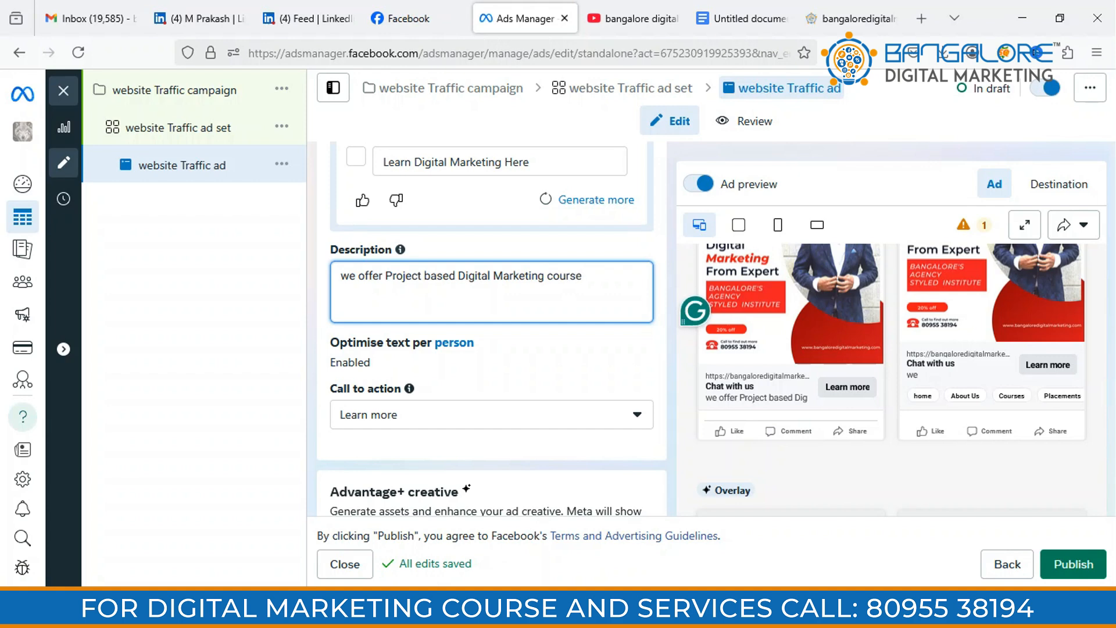
type(" in bangalo")
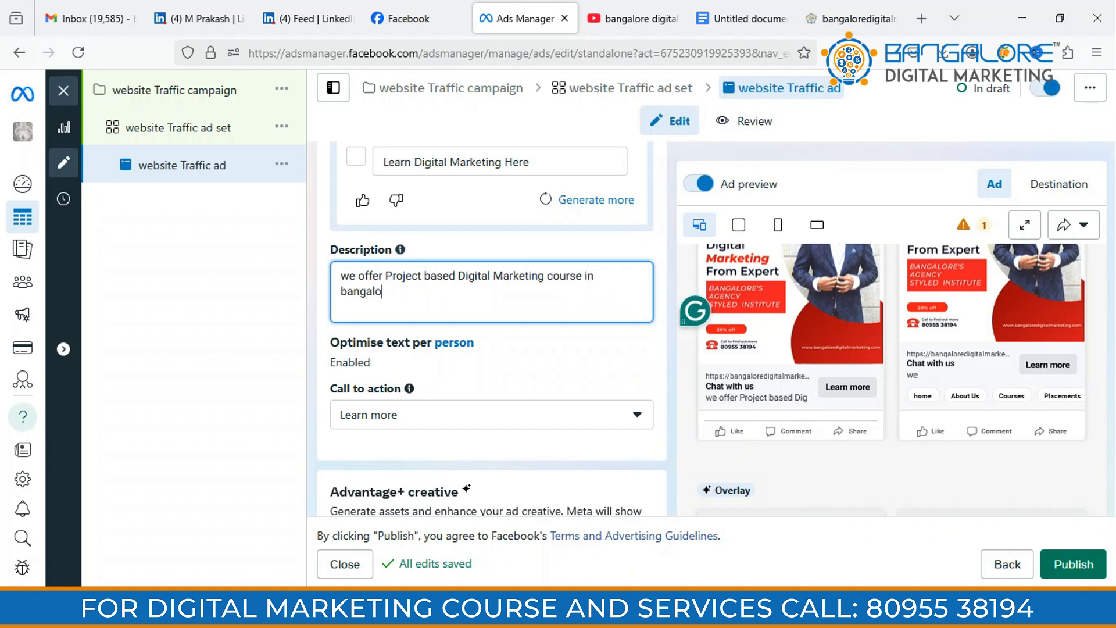
type("re")
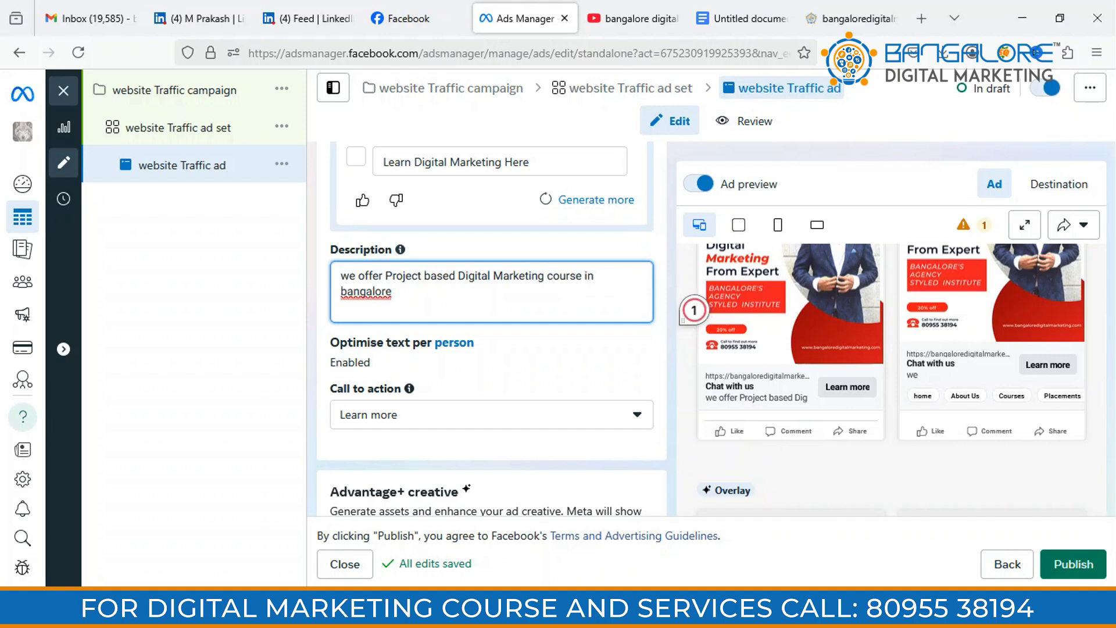
type(" ith")
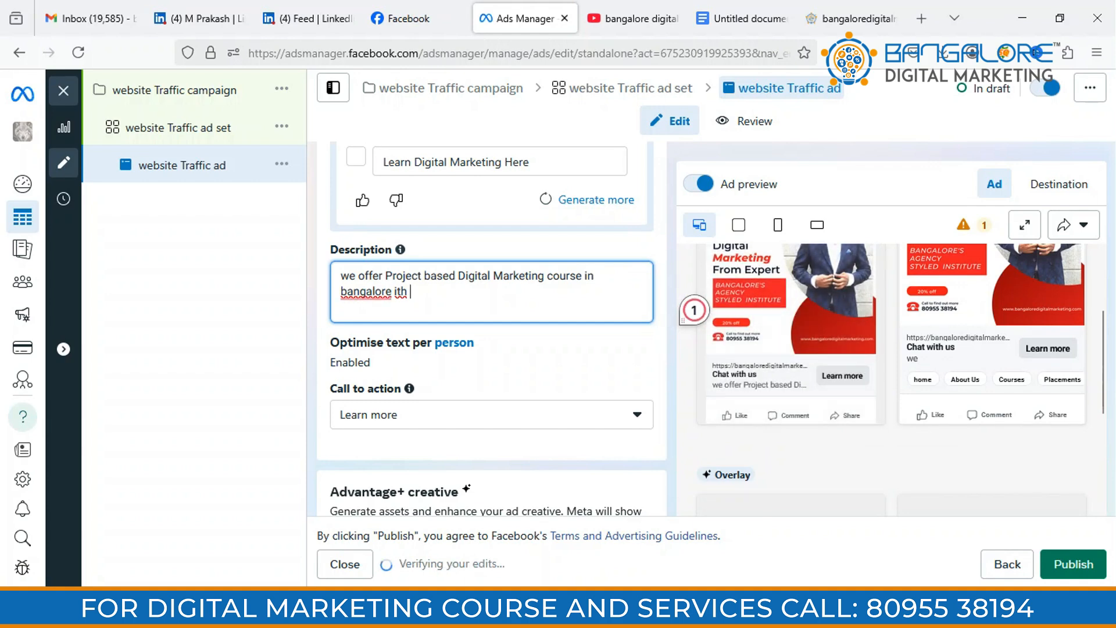
key("BackSpace")
key("BackSpace")
key("BackSpace")
key("BackSpace")
key("BackSpace")
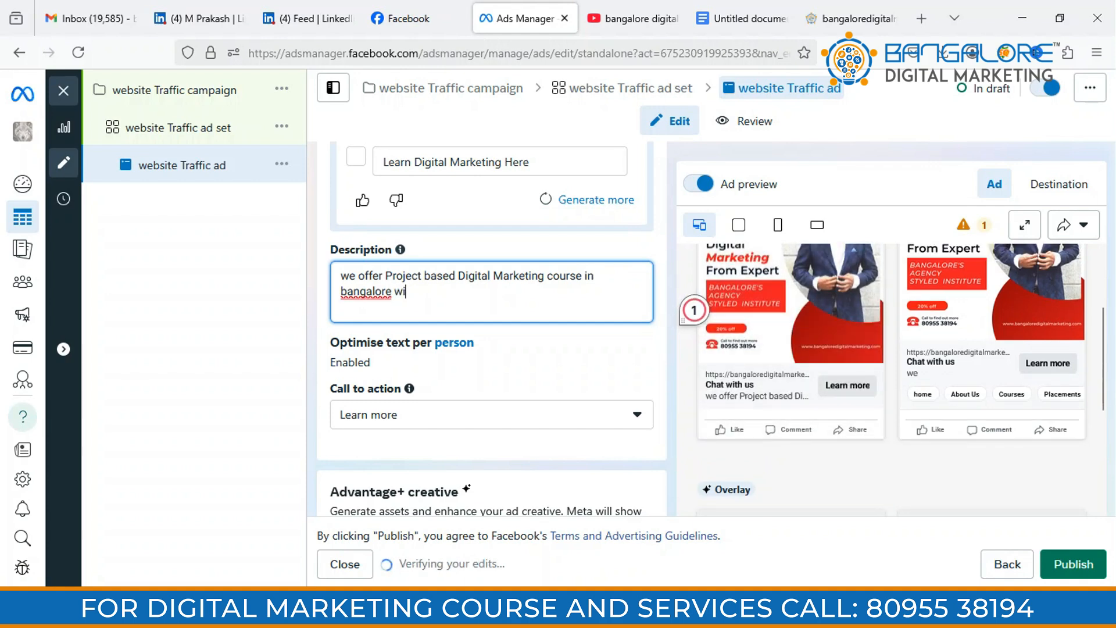
type("with 3 free demo")
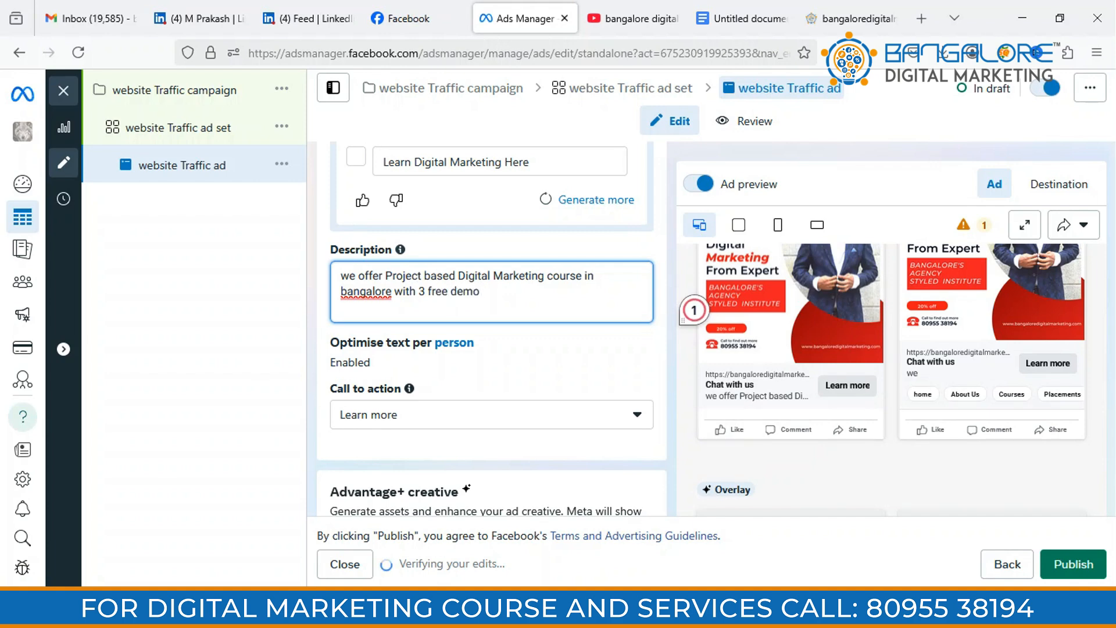
type(" classes")
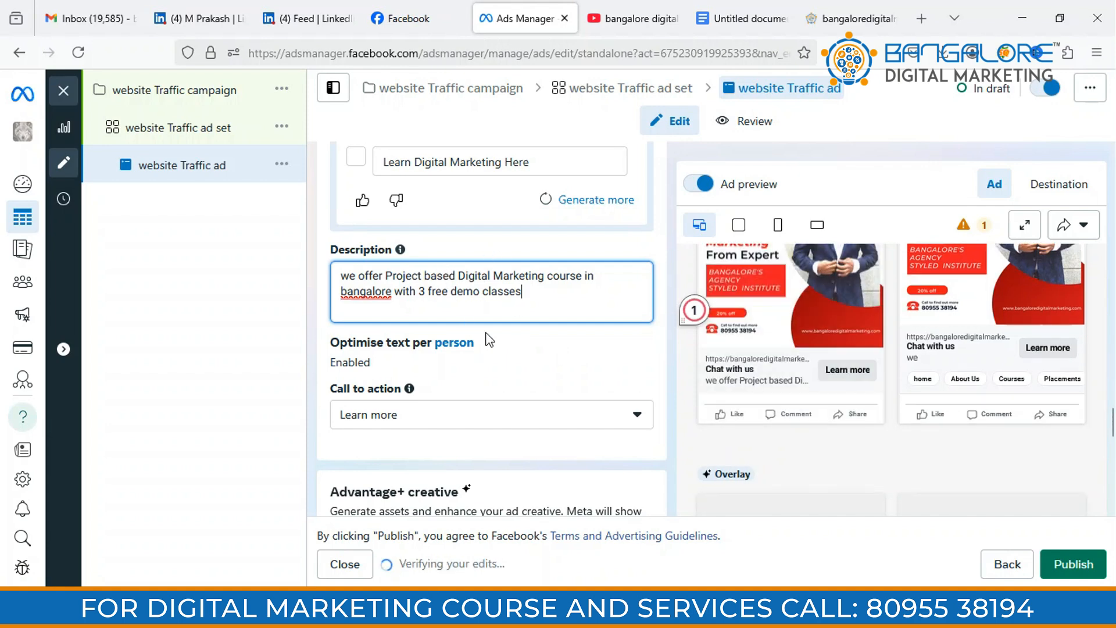
Look through the available call-to-action options and keep Learn more selected
scroll(486, 339, "down", 1)
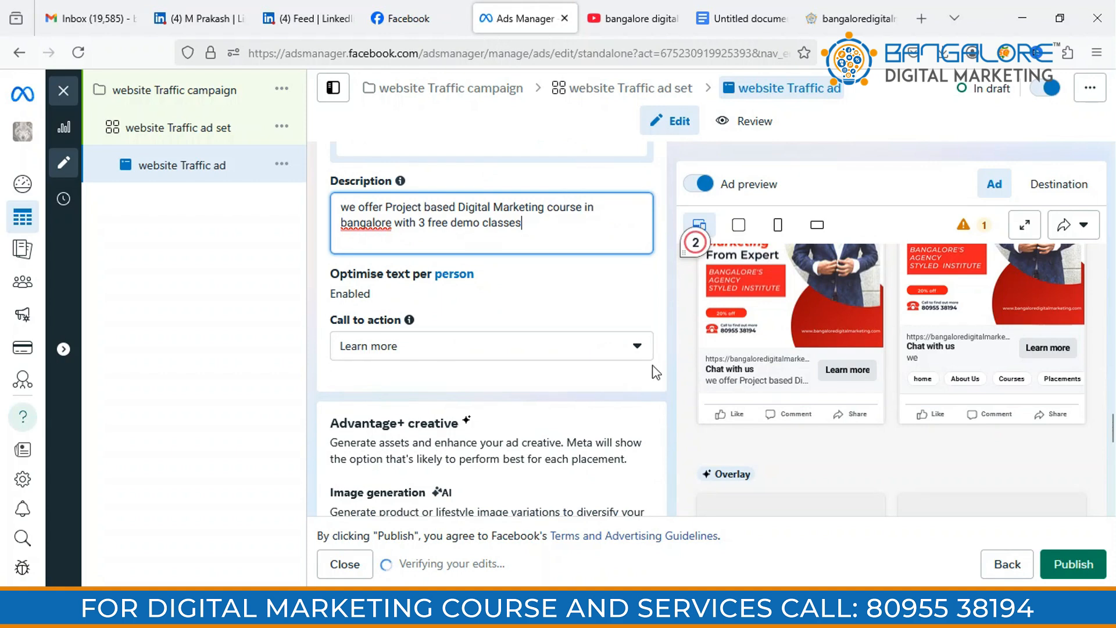
left_click(609, 354)
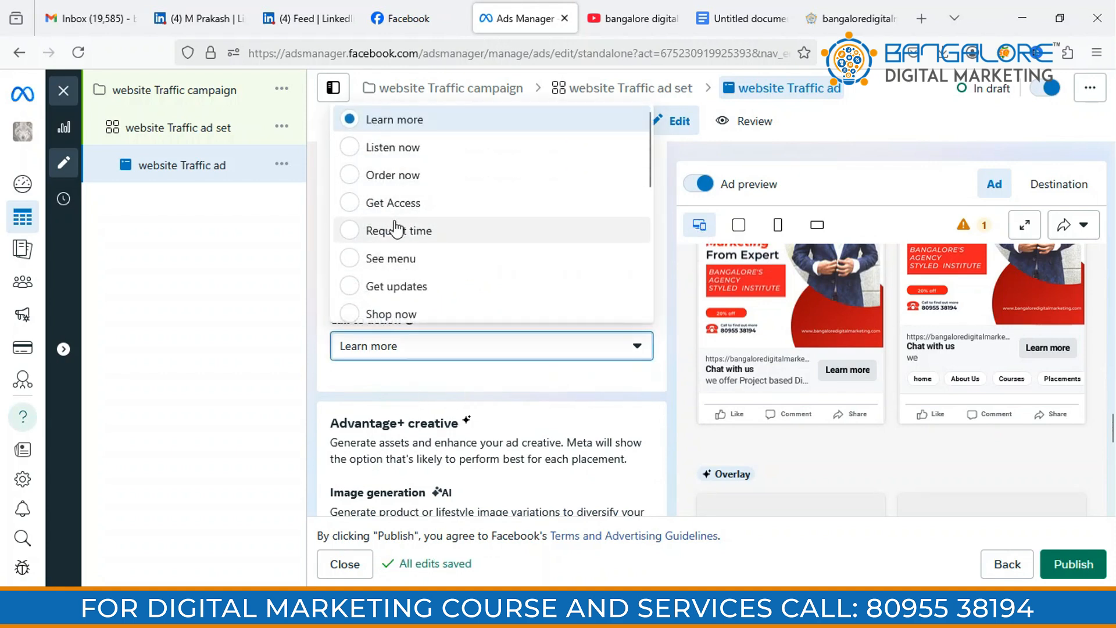
left_click(320, 362)
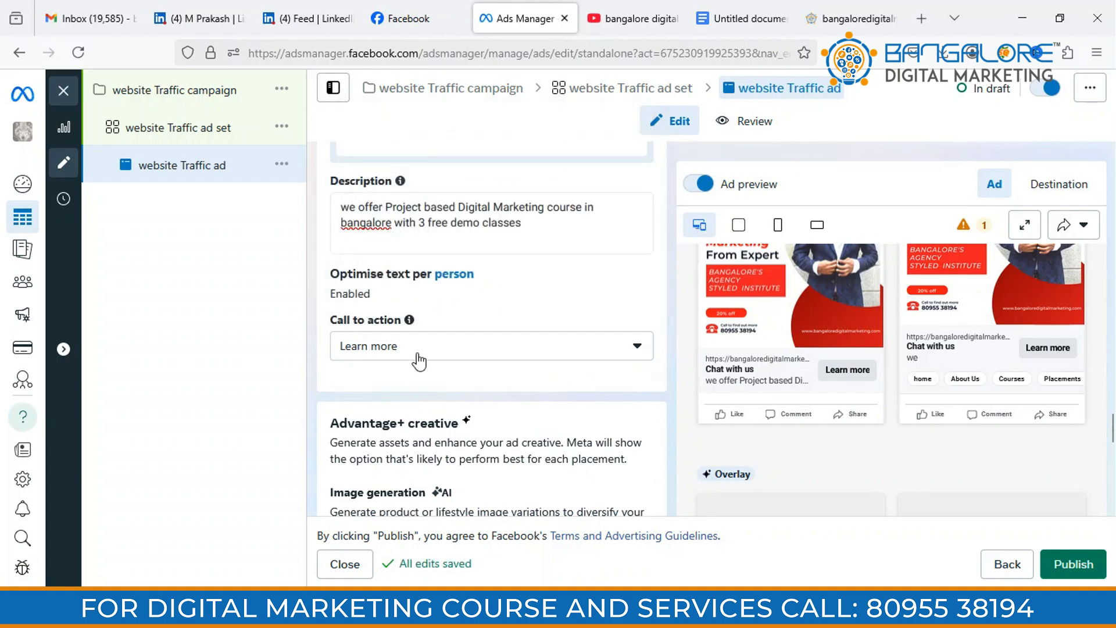
Review the Advantage+ creative, language, tracking and URL parameter settings, leave them at their defaults and publish the ad
scroll(499, 354, "down", 5)
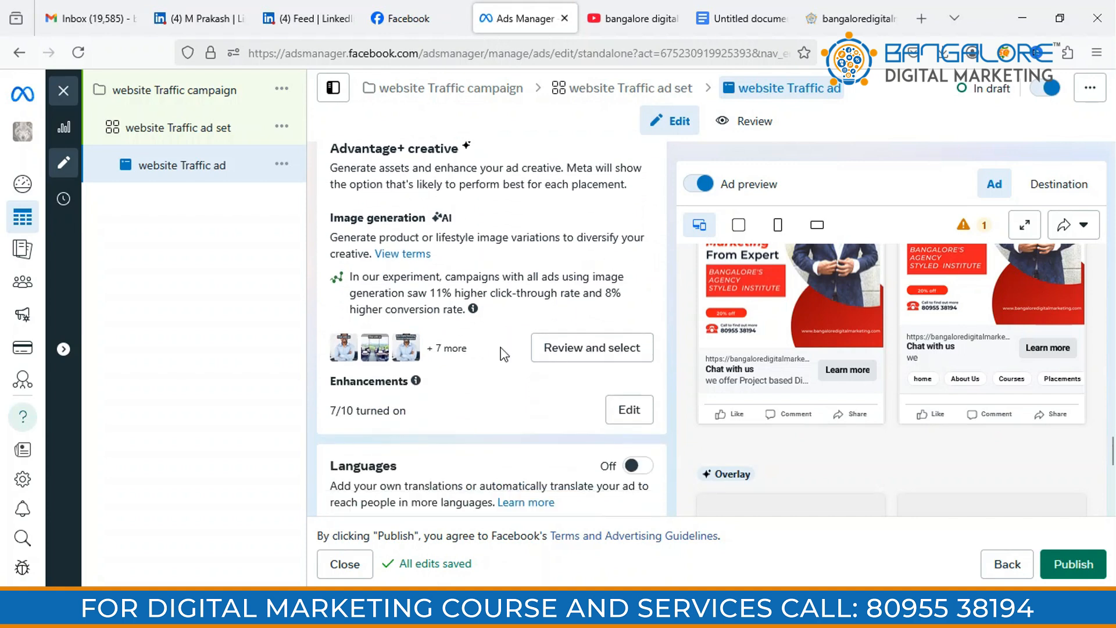
scroll(498, 349, "down", 2)
scroll(499, 349, "up", 2)
scroll(448, 372, "down", 5)
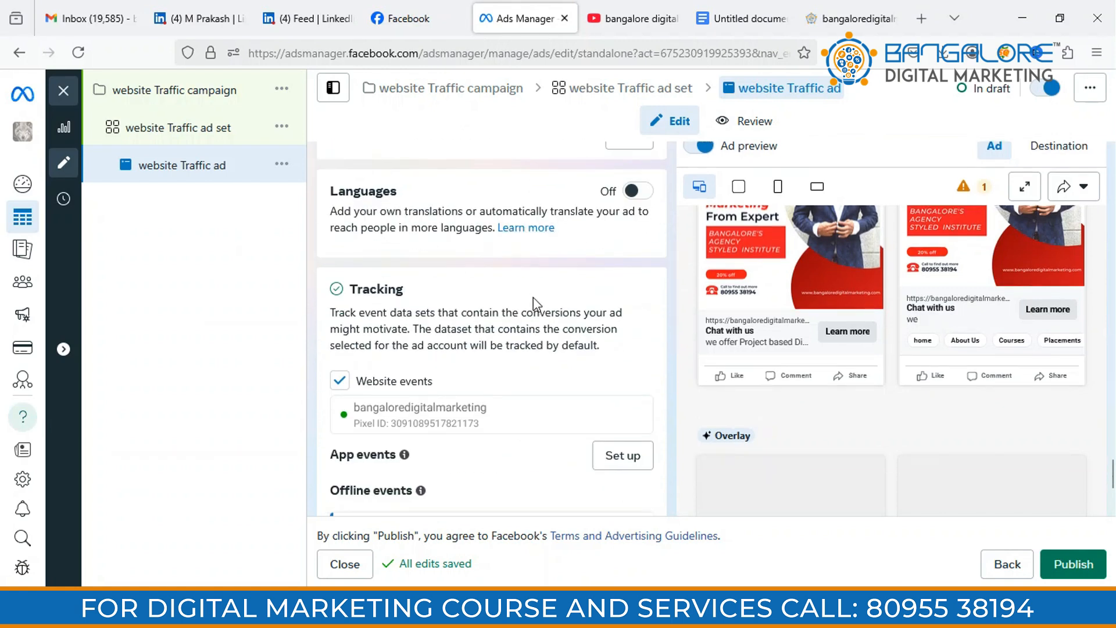
scroll(340, 354, "down", 1)
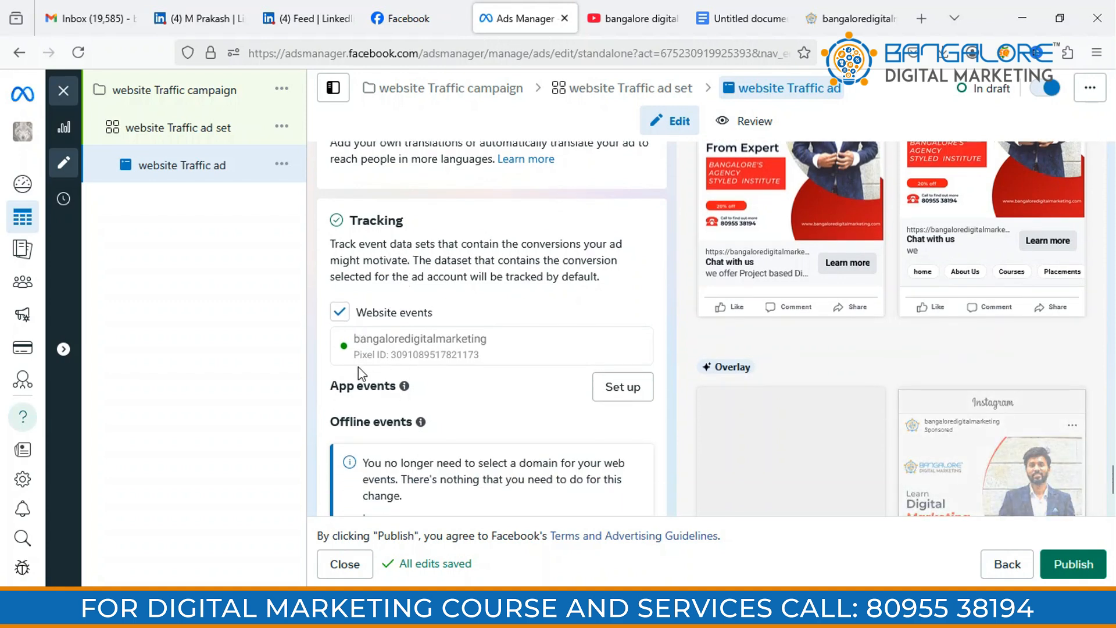
scroll(506, 361, "down", 2)
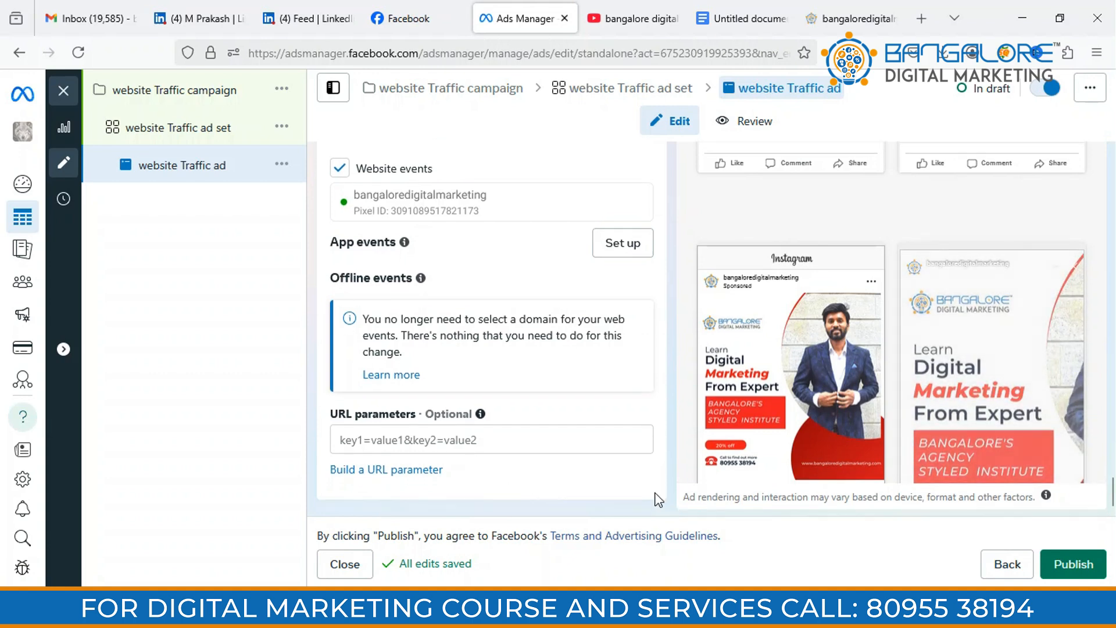
left_click(1074, 565)
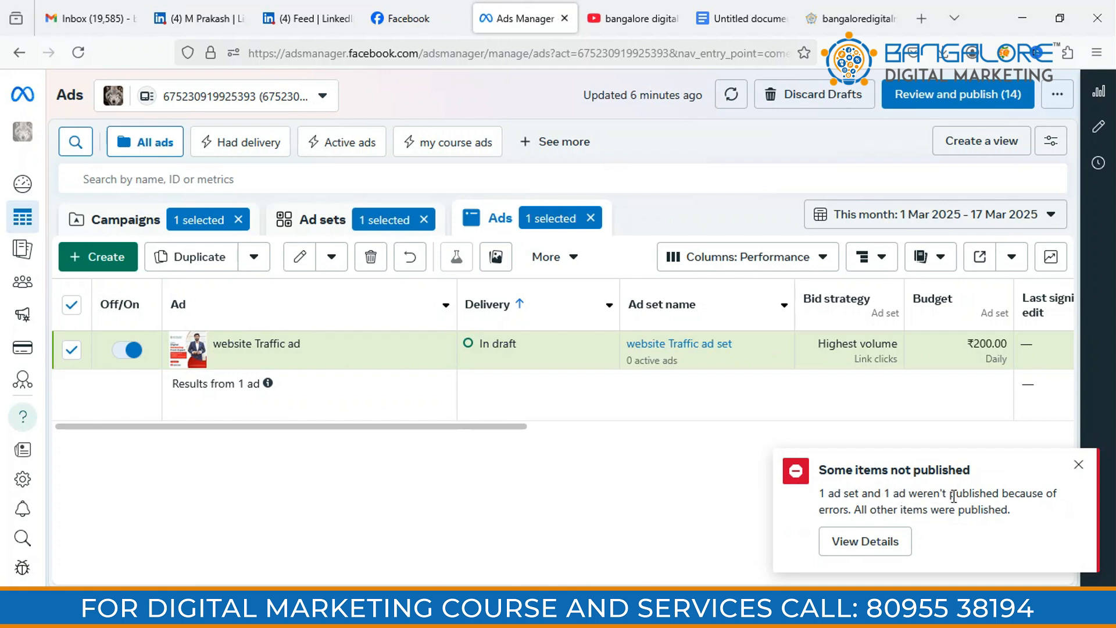
Open the ad set from its publishing error details, set the daily budget to ₹500 and publish again
left_click(860, 541)
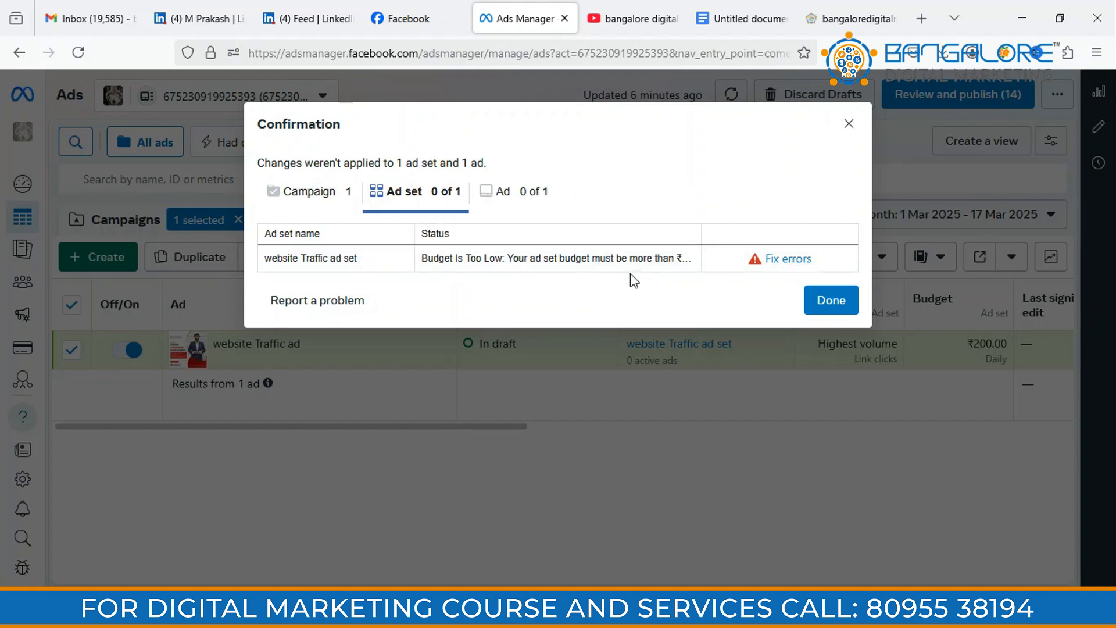
left_click(788, 262)
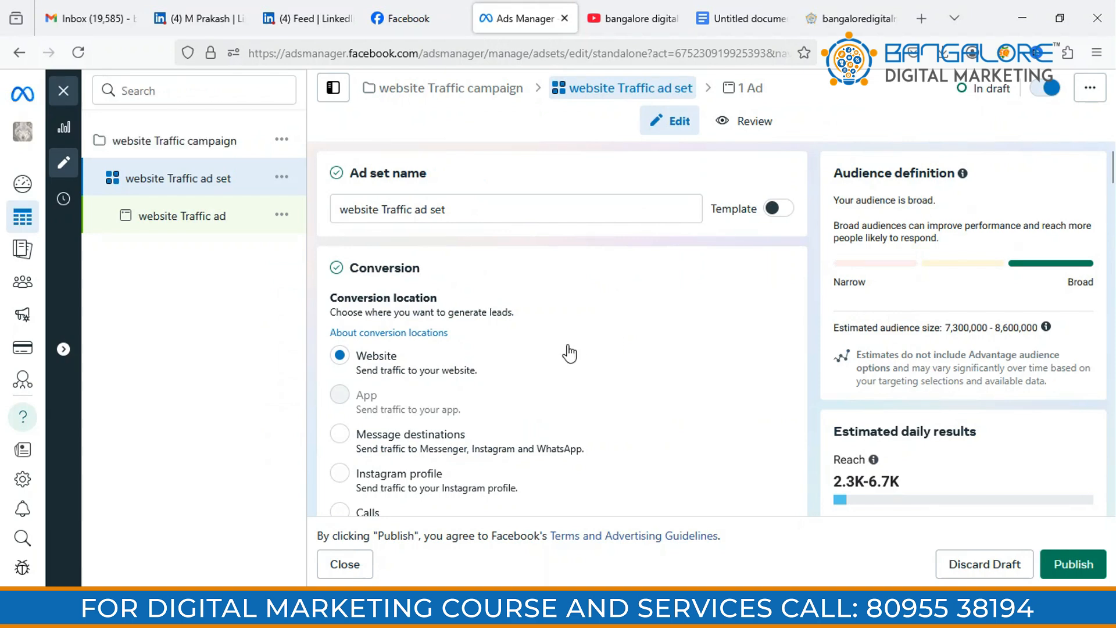
scroll(569, 352, "down", 15)
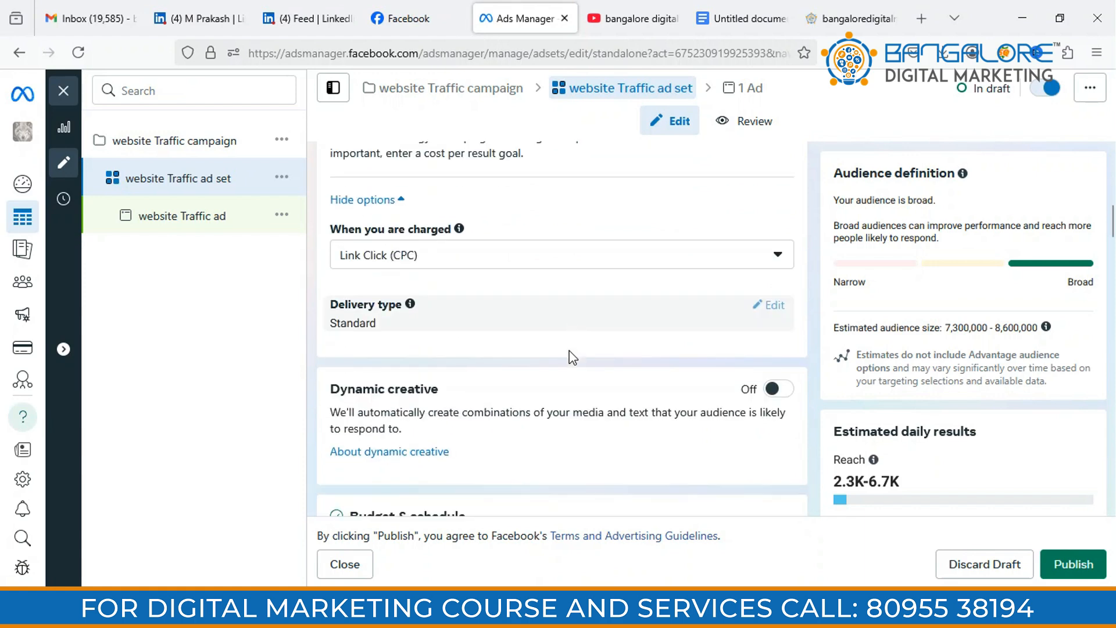
left_click_drag(451, 319, 457, 319)
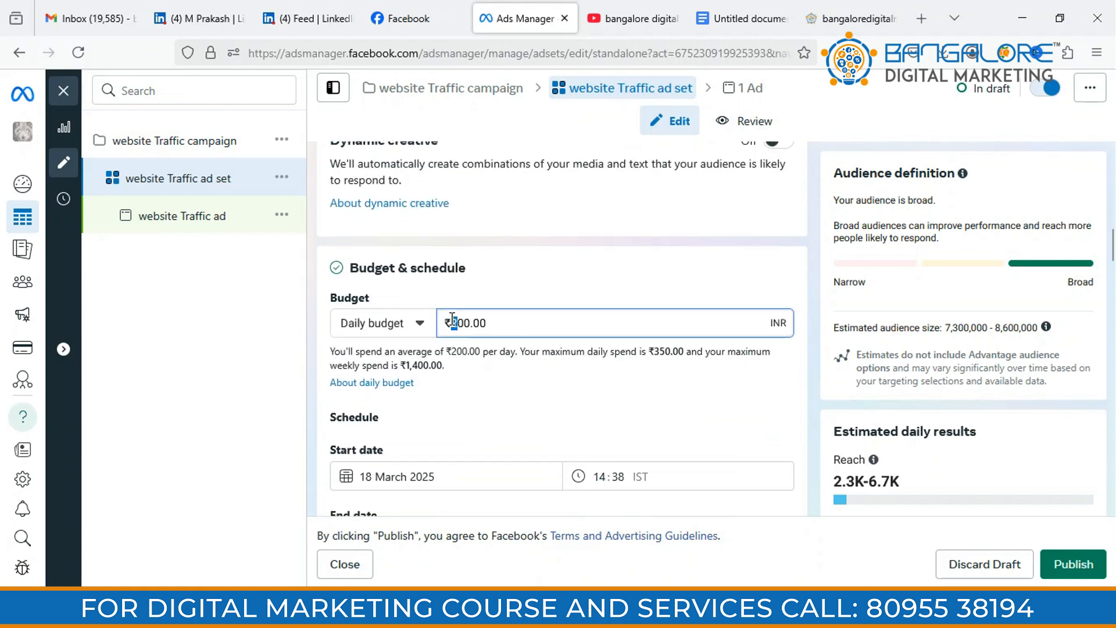
type("5")
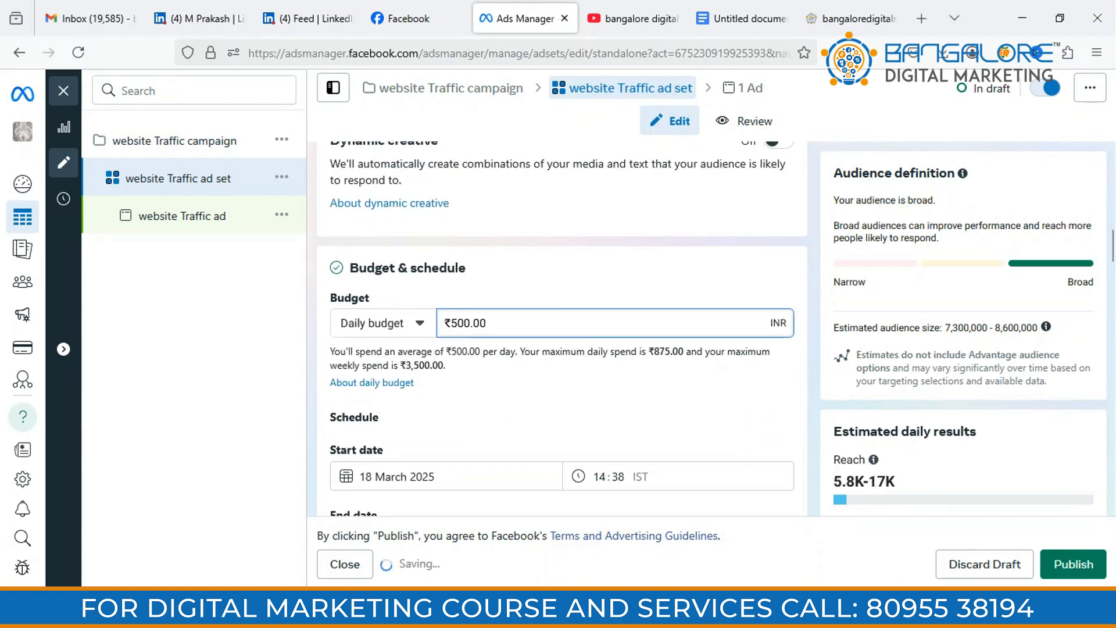
left_click(1066, 569)
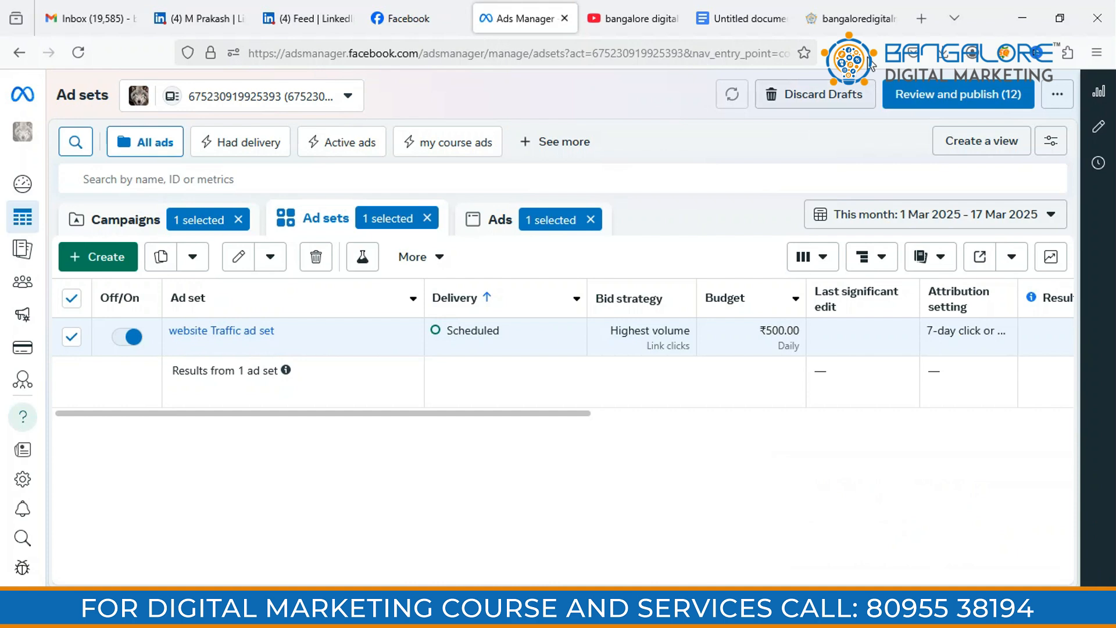
Switch to the bangaloredigitalmarketing.com website and look over its homepage, from the demo class form to the training gallery
left_click(853, 20)
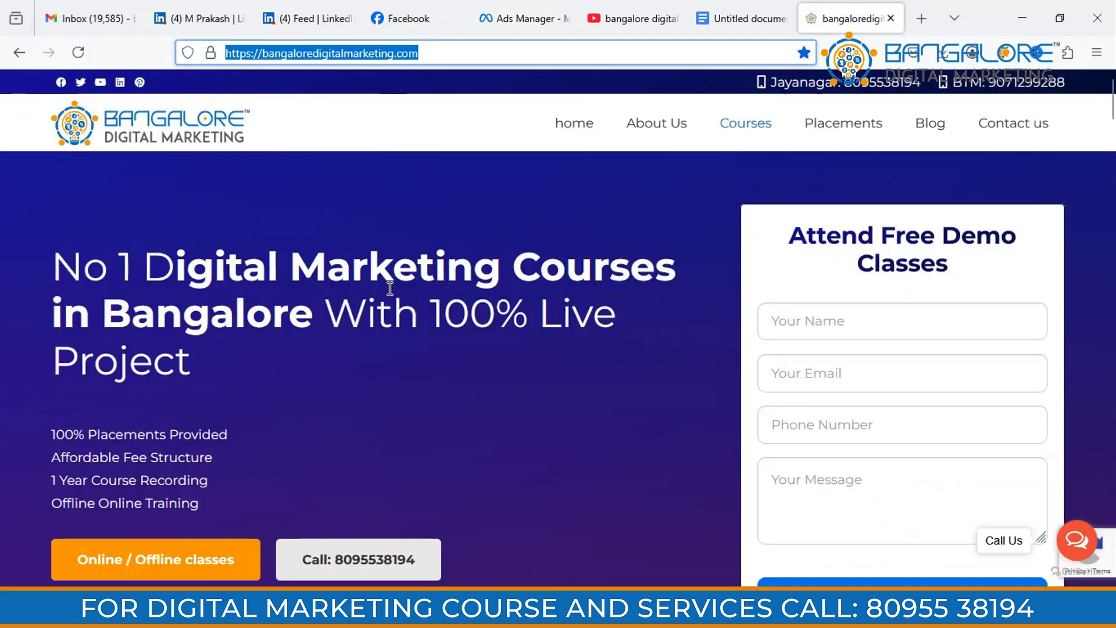
scroll(390, 288, "down", 12)
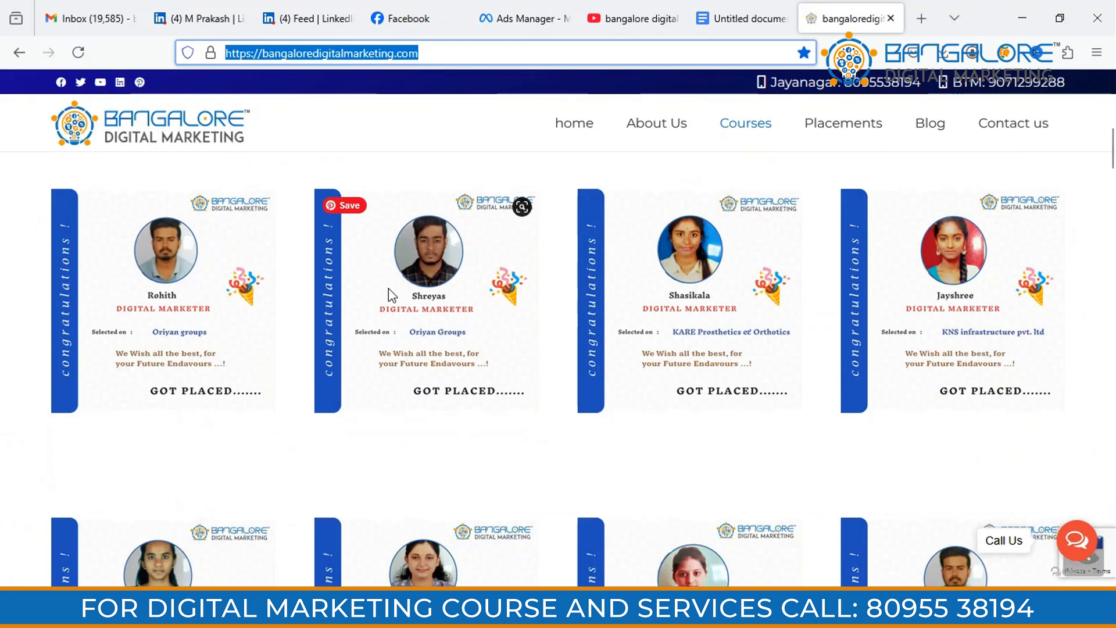
scroll(388, 288, "down", 8)
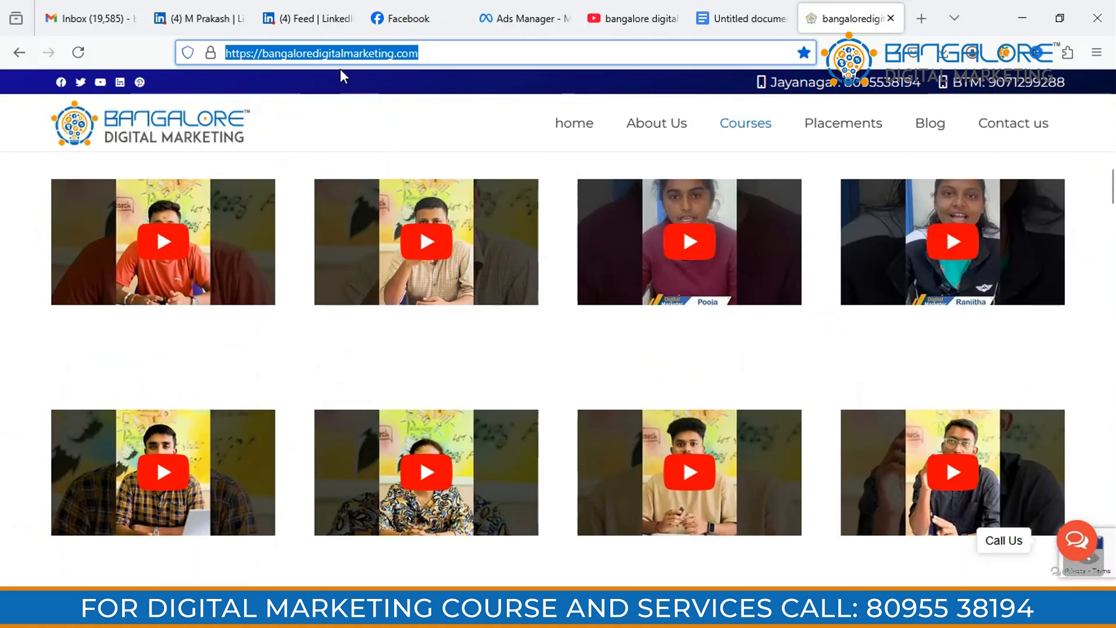
scroll(479, 318, "down", 10)
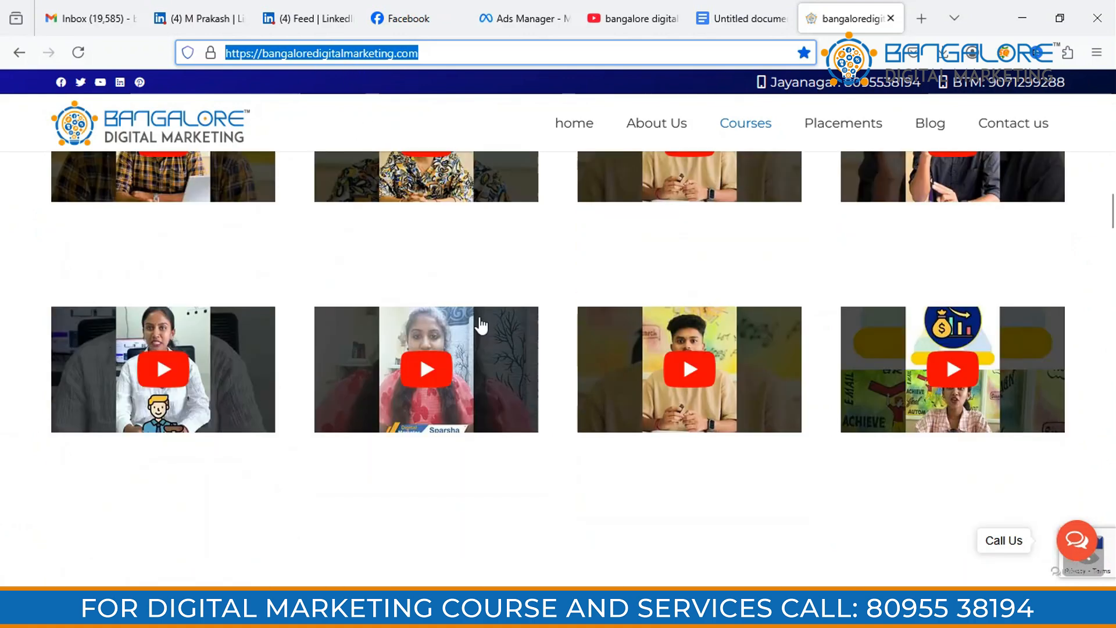
scroll(480, 317, "down", 8)
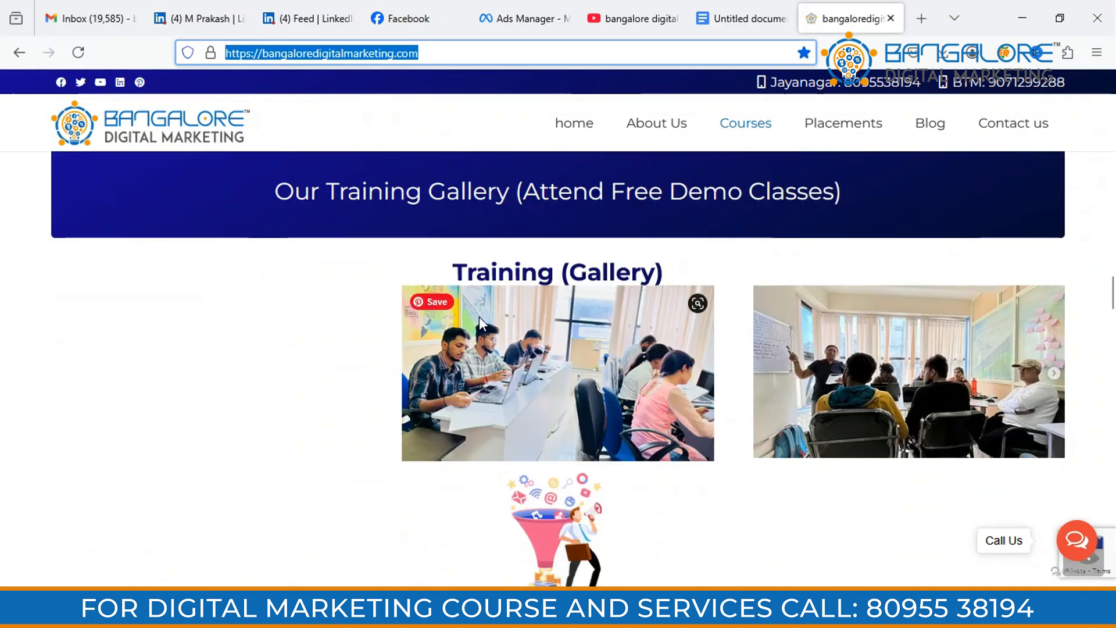
scroll(480, 318, "up", 15)
scroll(480, 321, "up", 8)
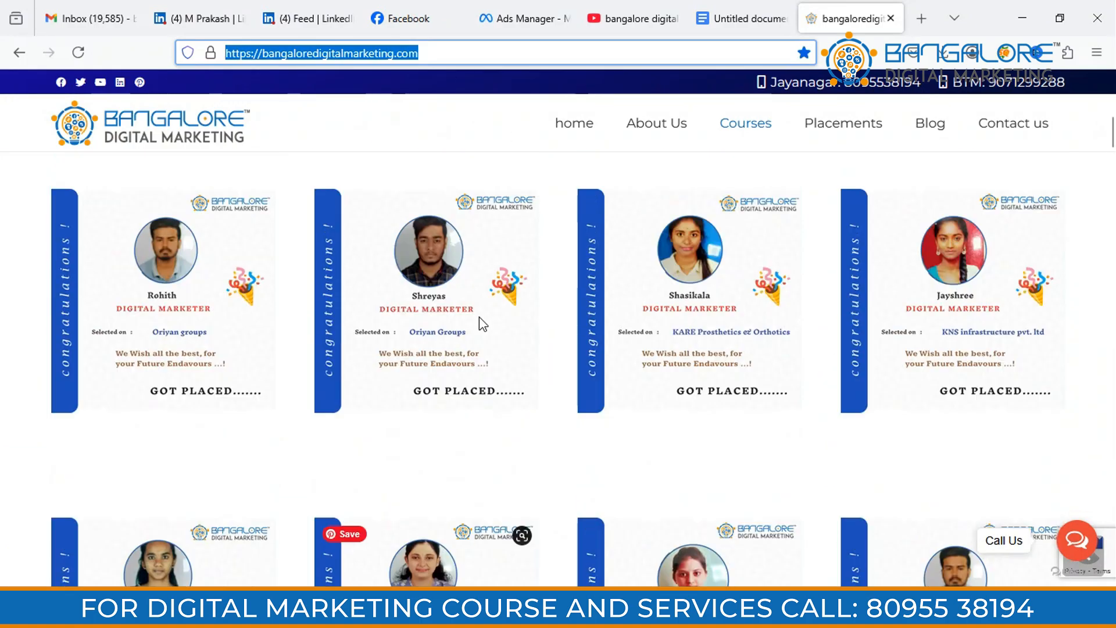
scroll(326, 473, "down", 3)
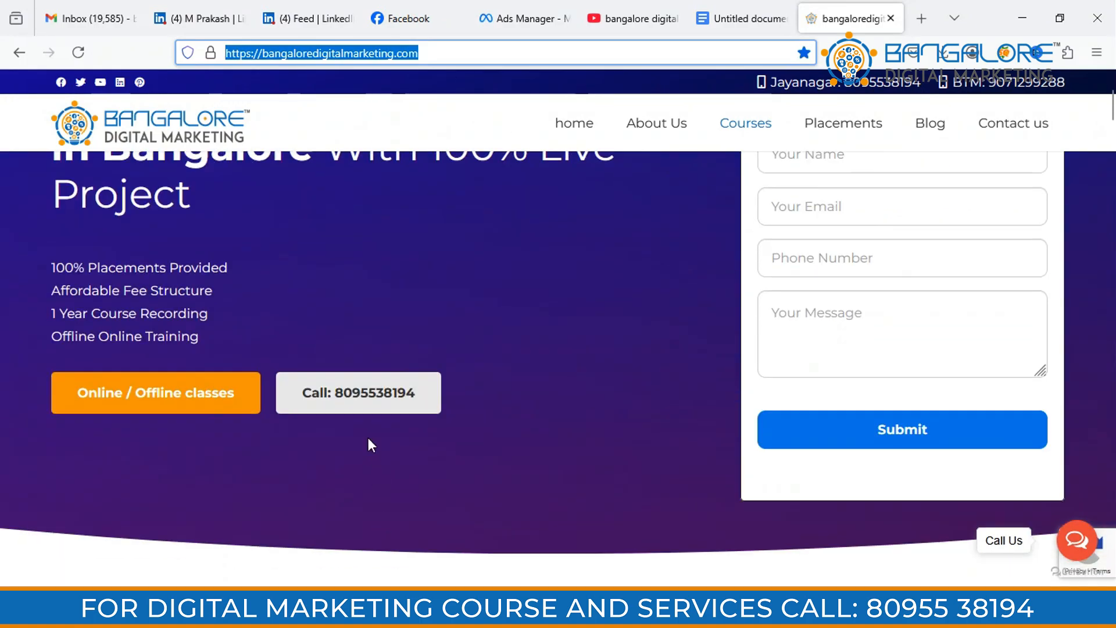
scroll(593, 290, "up", 3)
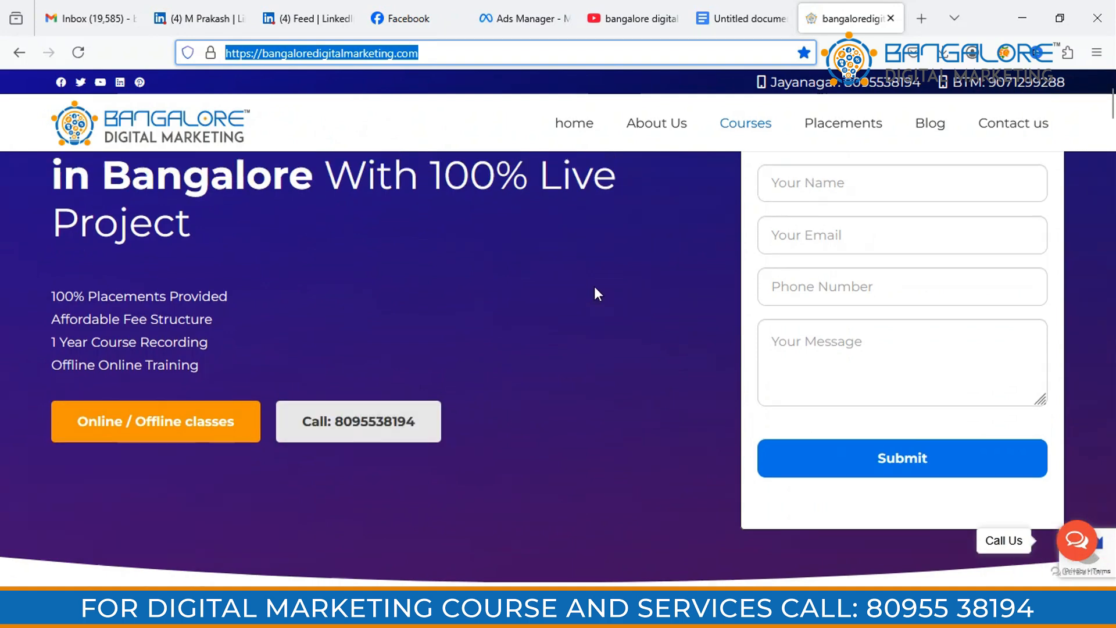